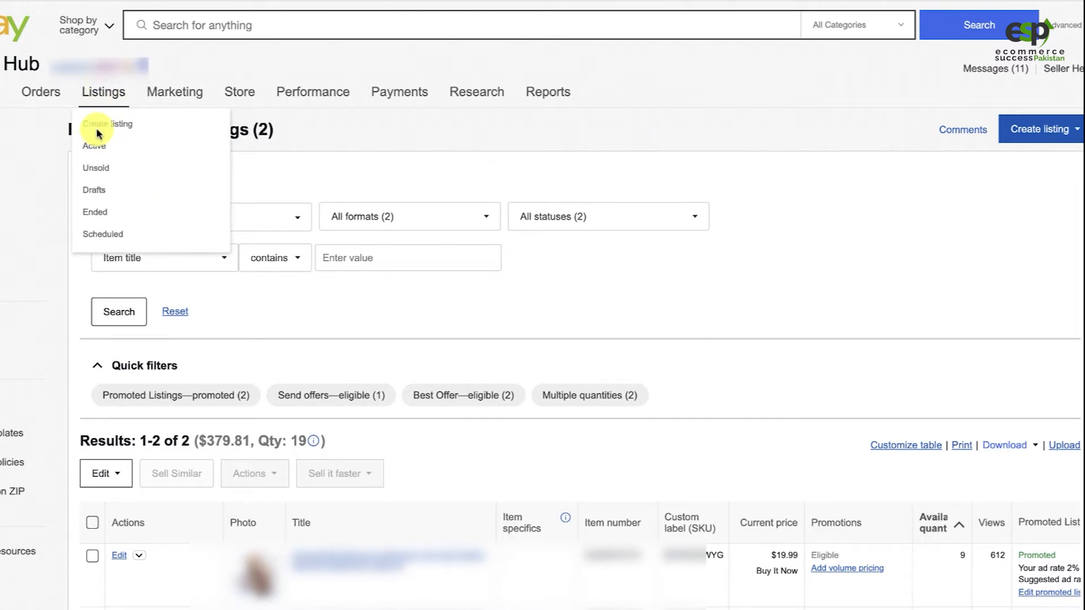
# Start a new listing and search the product catalog for "bathroom furniture"
pyautogui.click(1031, 129)
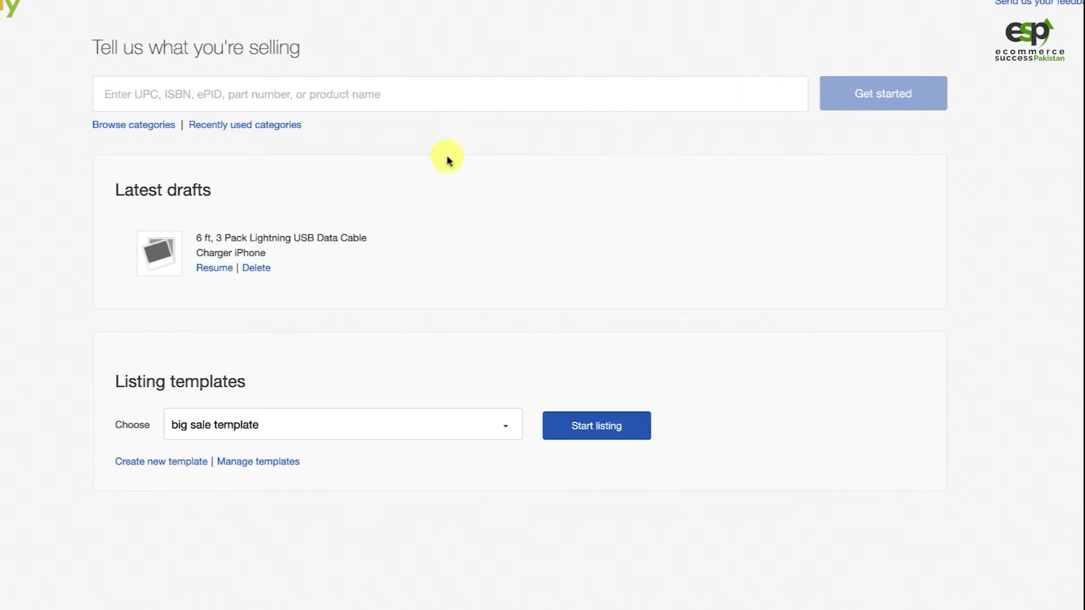
pyautogui.click(295, 94)
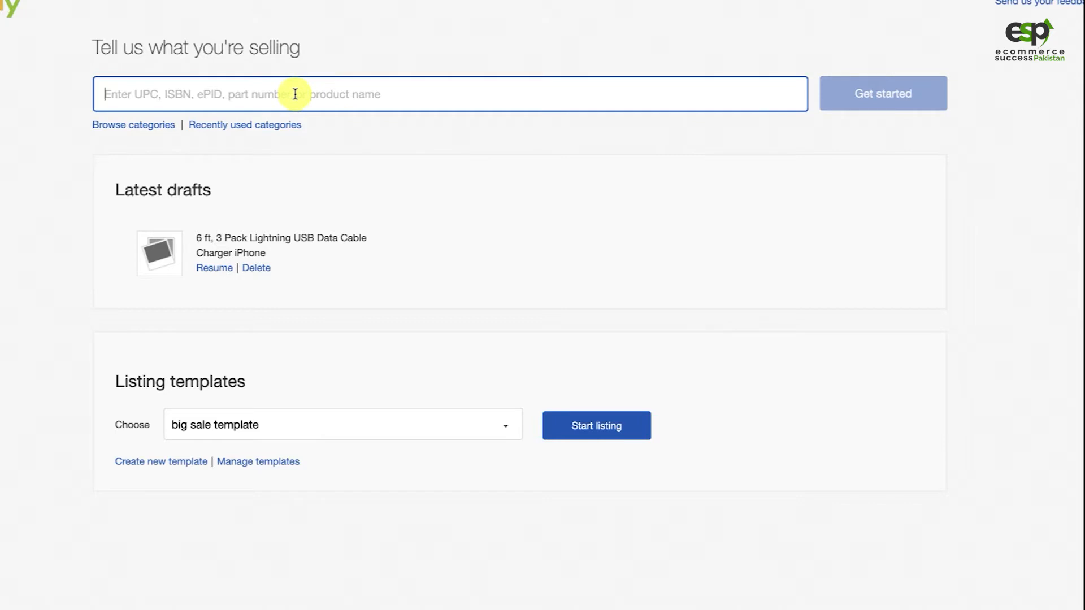
pyautogui.write('bathroom ')
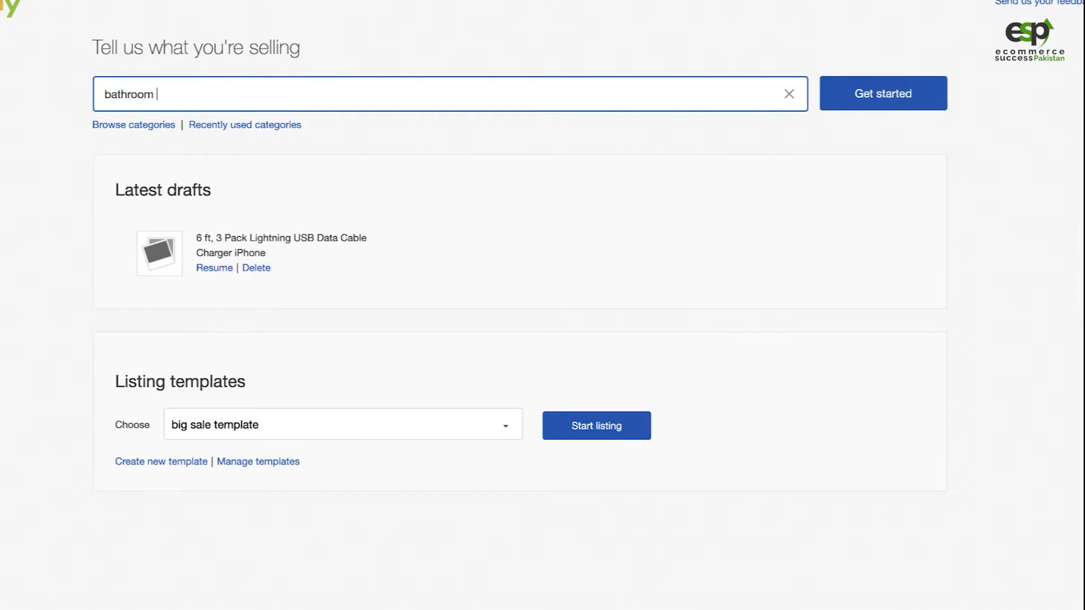
pyautogui.write('furniture')
pyautogui.click(905, 95)
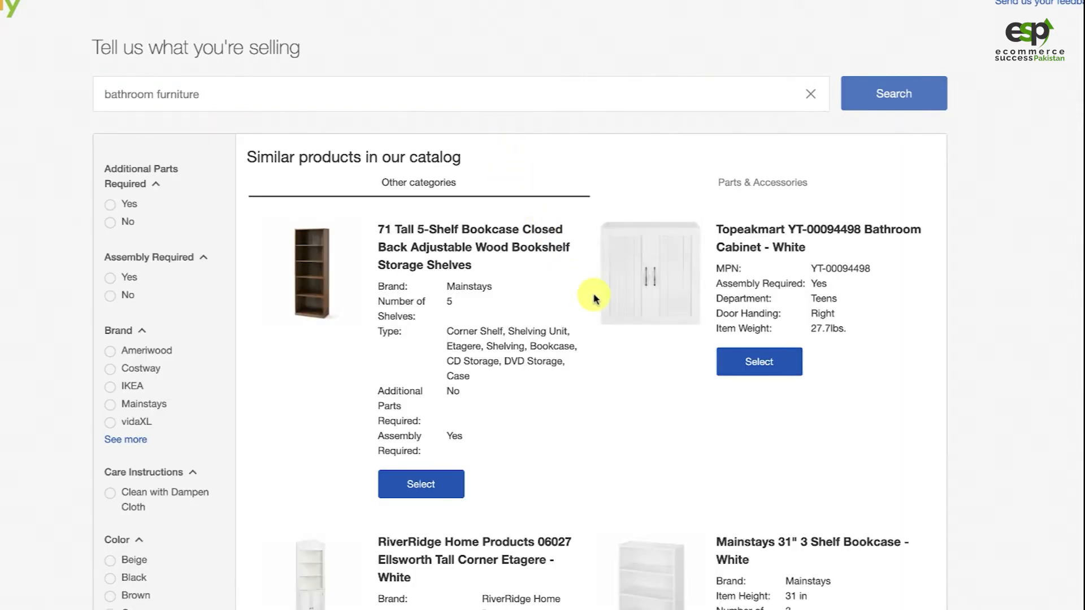
# Skip the similar catalog products and continue the listing without selecting a product
pyautogui.scroll(-20, 630, 303)
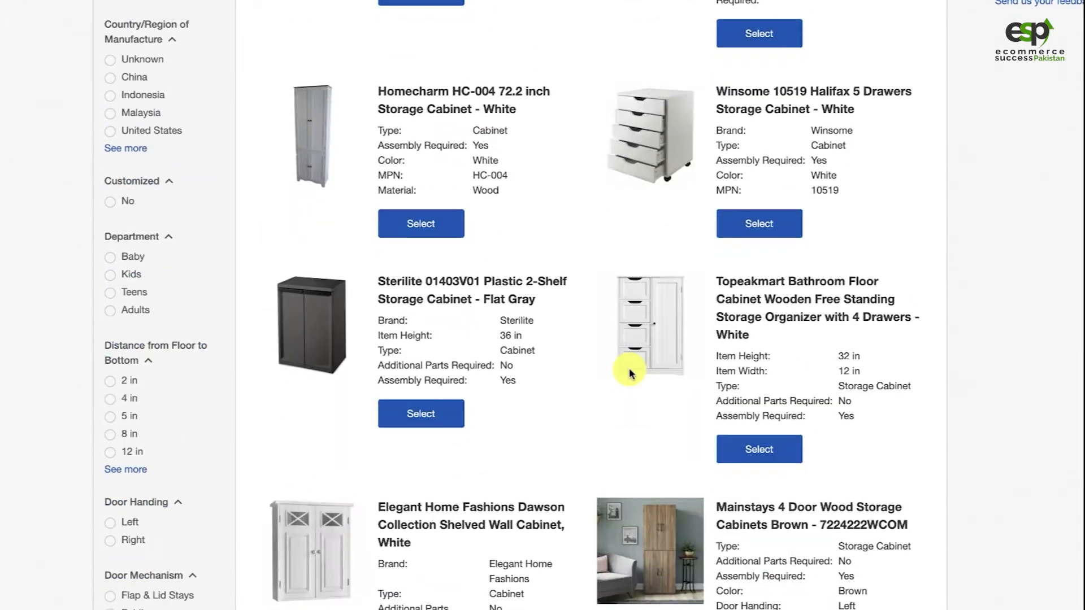
pyautogui.scroll(-10, 630, 371)
pyautogui.scroll(1, 630, 371)
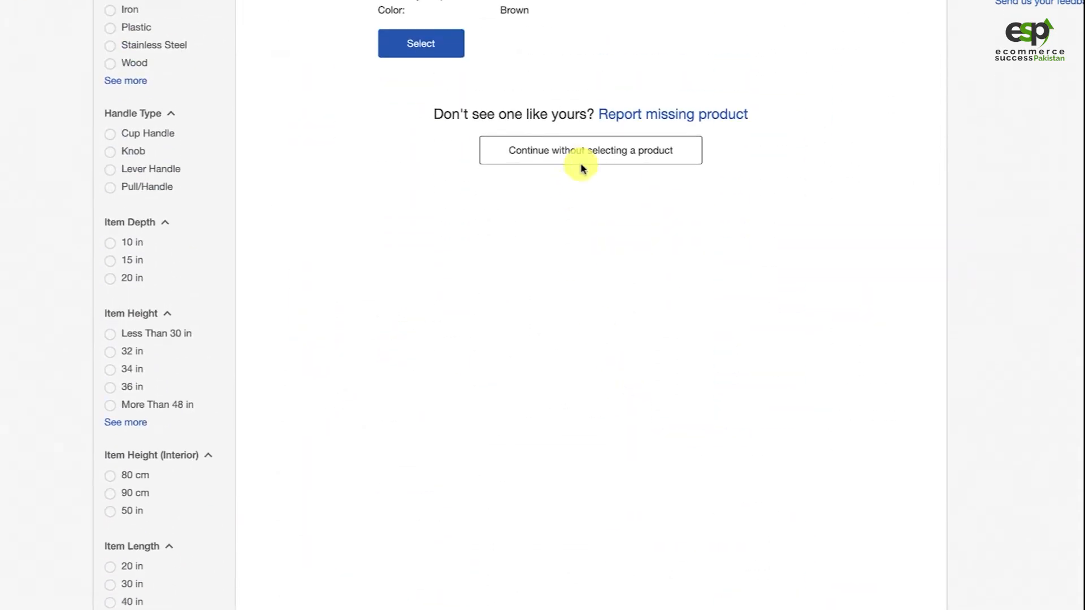
pyautogui.click(548, 160)
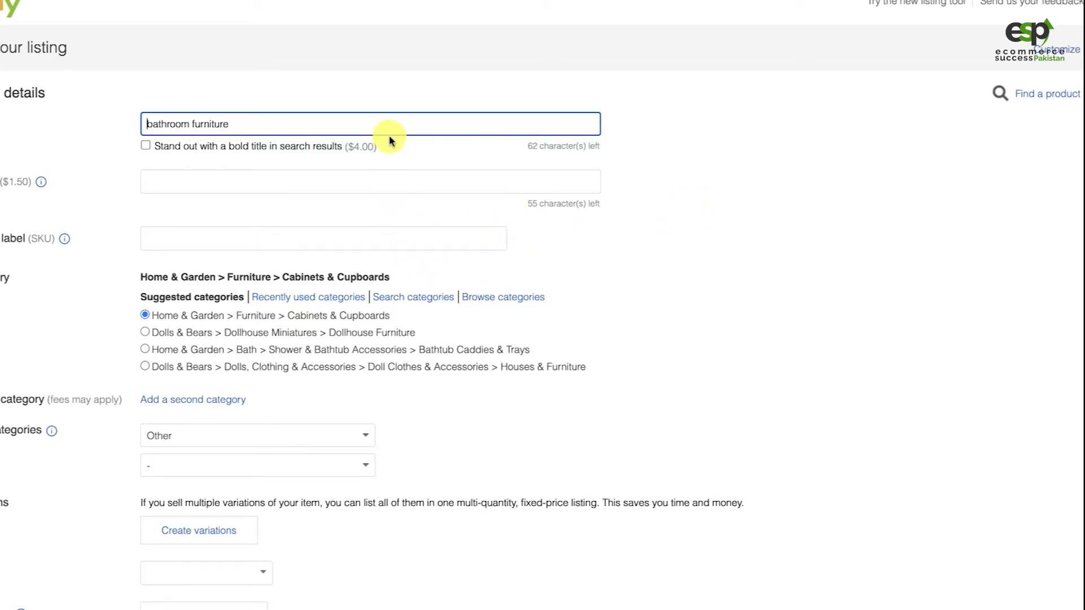
pyautogui.click(345, 323)
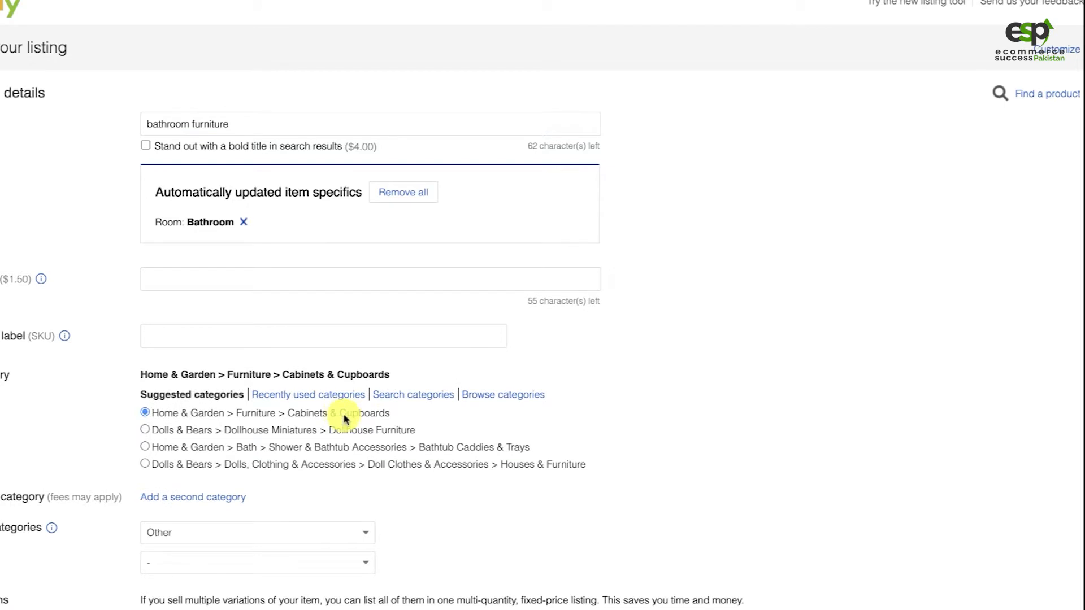
pyautogui.moveTo(347, 416); pyautogui.dragTo(359, 436)
pyautogui.scroll(-1, 396, 460)
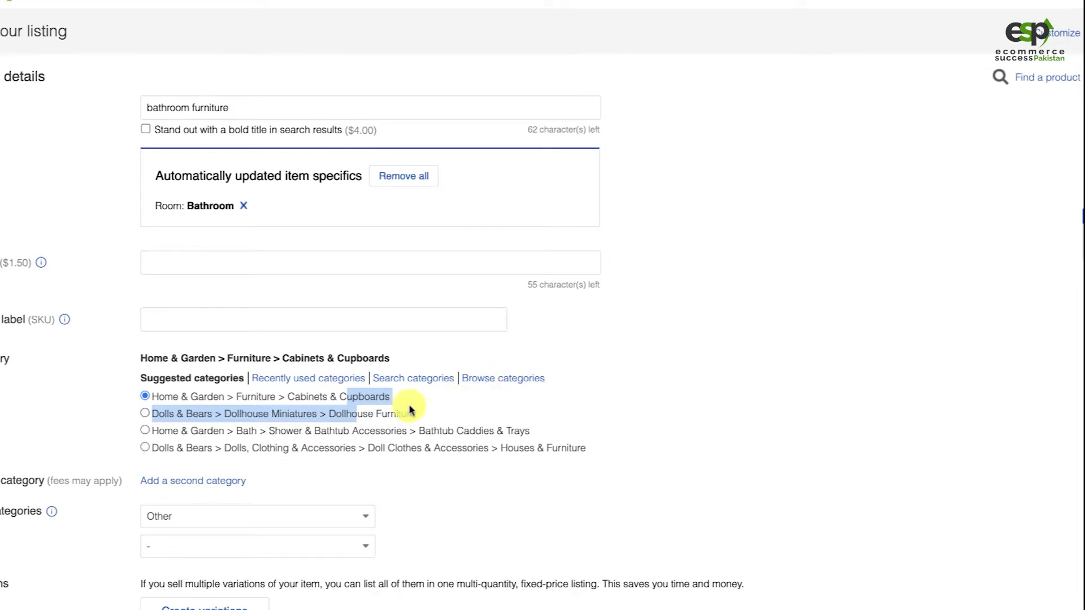
pyautogui.click(214, 400)
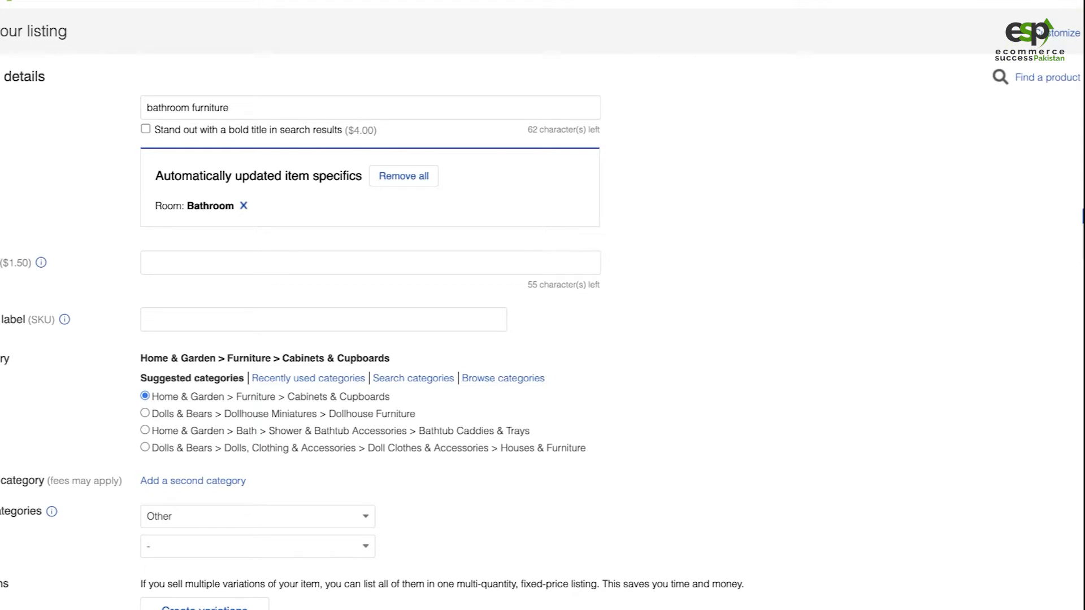
# Copy the product title from the Overstock page and replace the listing title with "Old Stone Vintage Grey Wicker Storage Bench - 33.5" x 16.1" x 19.9""
pyautogui.click(904, 1)
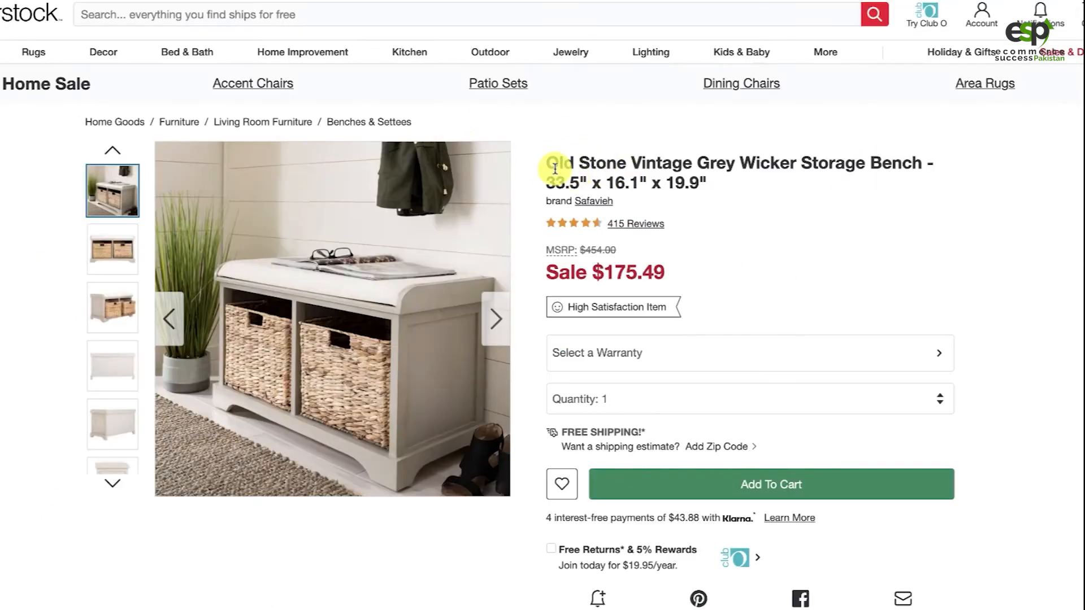
pyautogui.moveTo(550, 164); pyautogui.dragTo(719, 201)
pyautogui.click(707, 184)
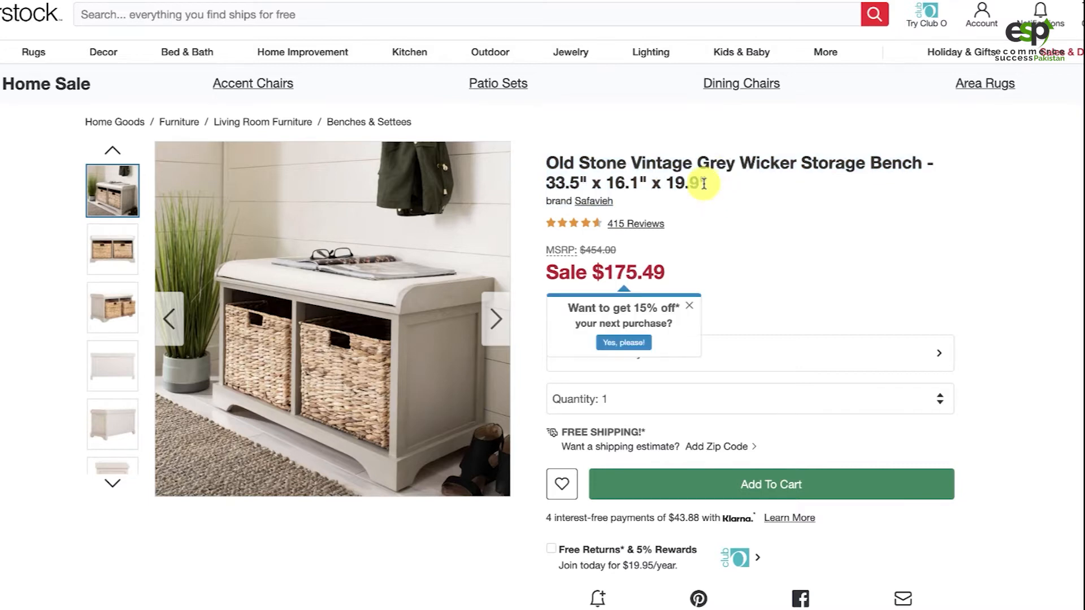
pyautogui.moveTo(704, 184); pyautogui.dragTo(556, 167)
pyautogui.hotkey('ctrl', 'c')
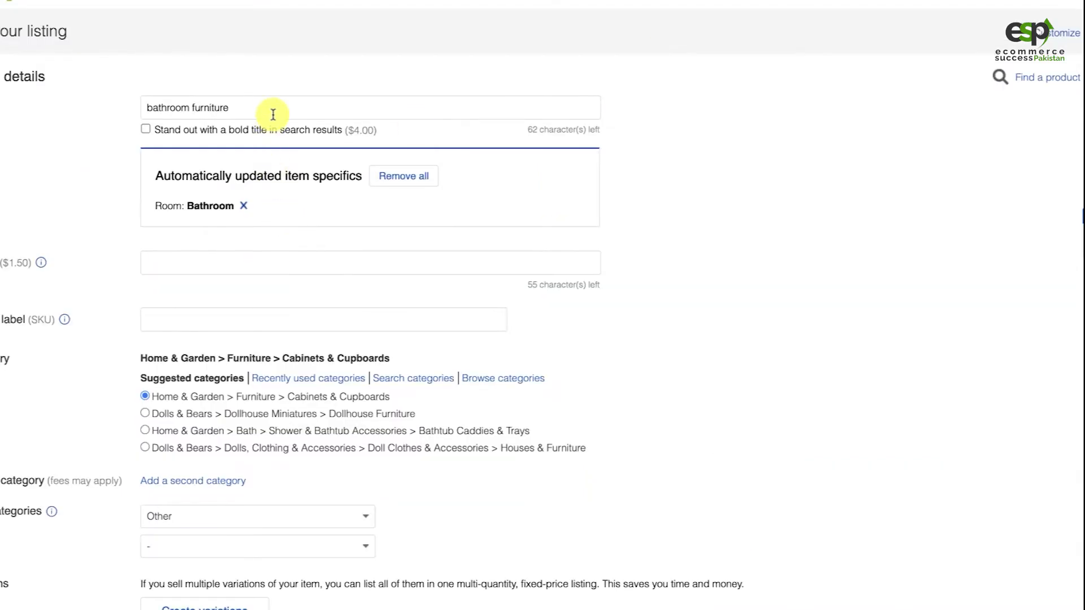
pyautogui.tripleClick(274, 111)
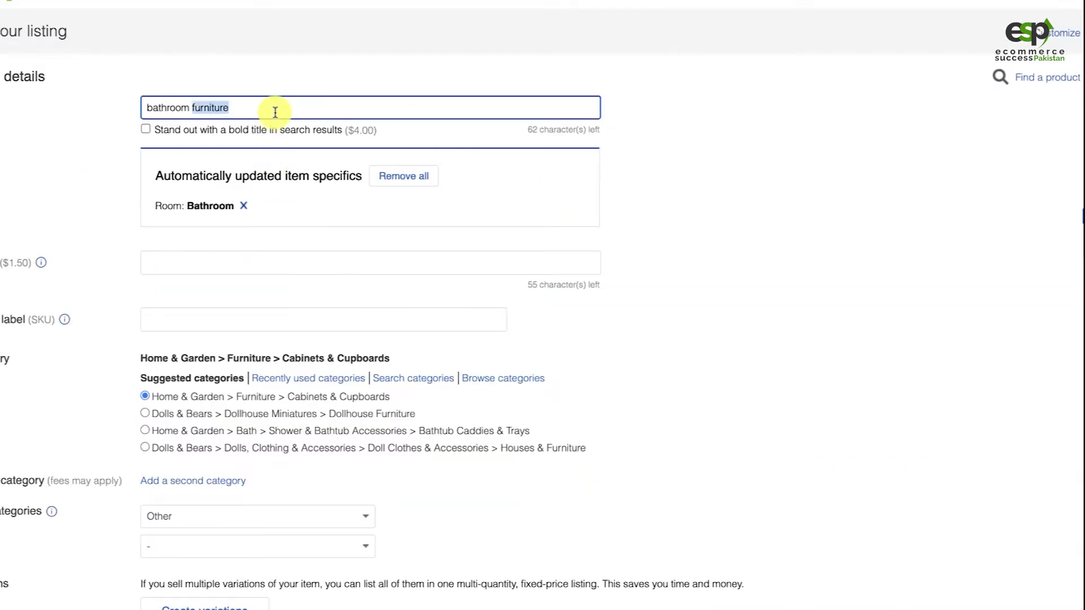
pyautogui.hotkey('ctrl', 'v')
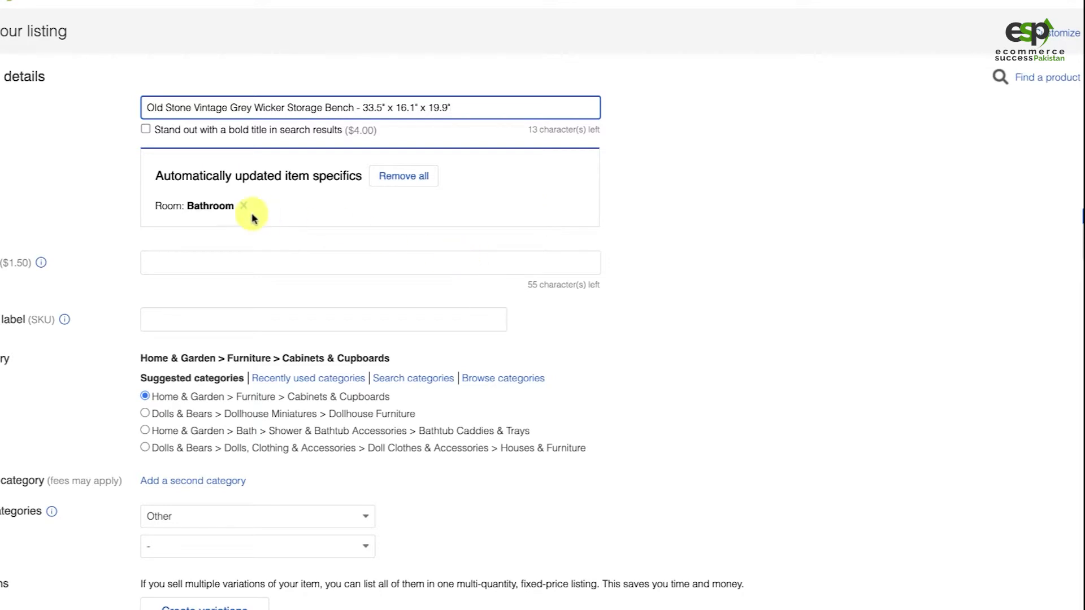
# Remove all automatically updated item specifics and set the category to Home & Garden > Furniture > Benches, Stools & Bar Stools
pyautogui.click(411, 187)
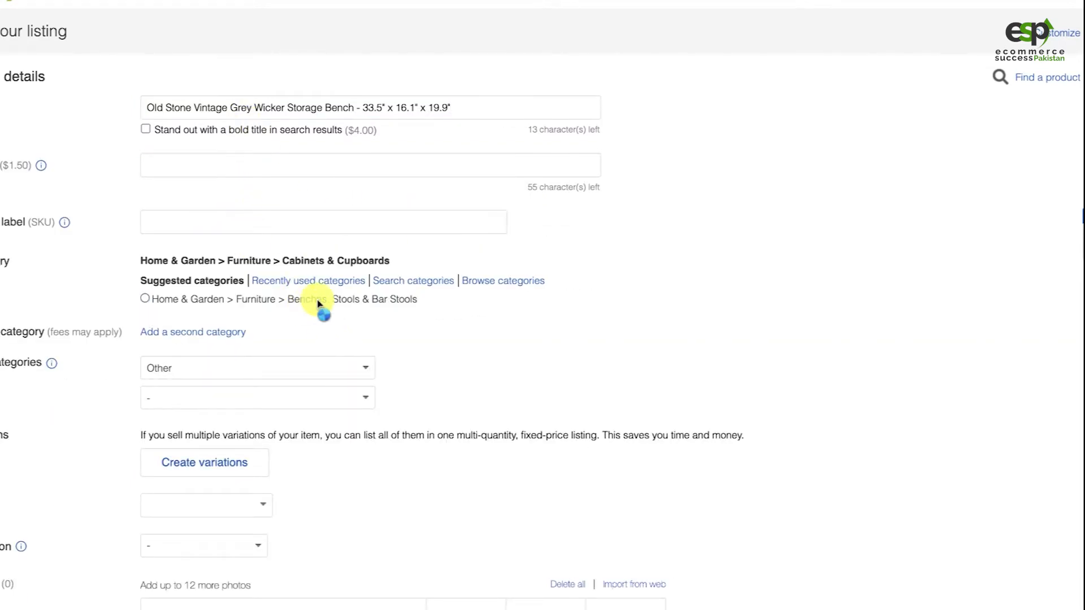
pyautogui.click(319, 304)
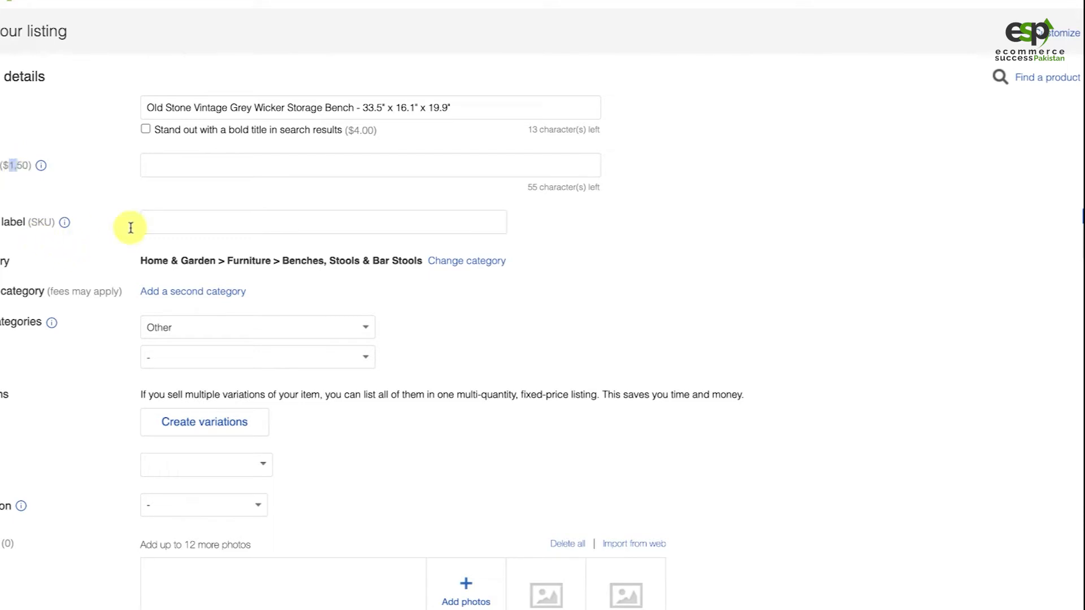
# Fill in the custom label (SKU) as OV-20603191, copying the number part from the Overstock product page
pyautogui.click(193, 223)
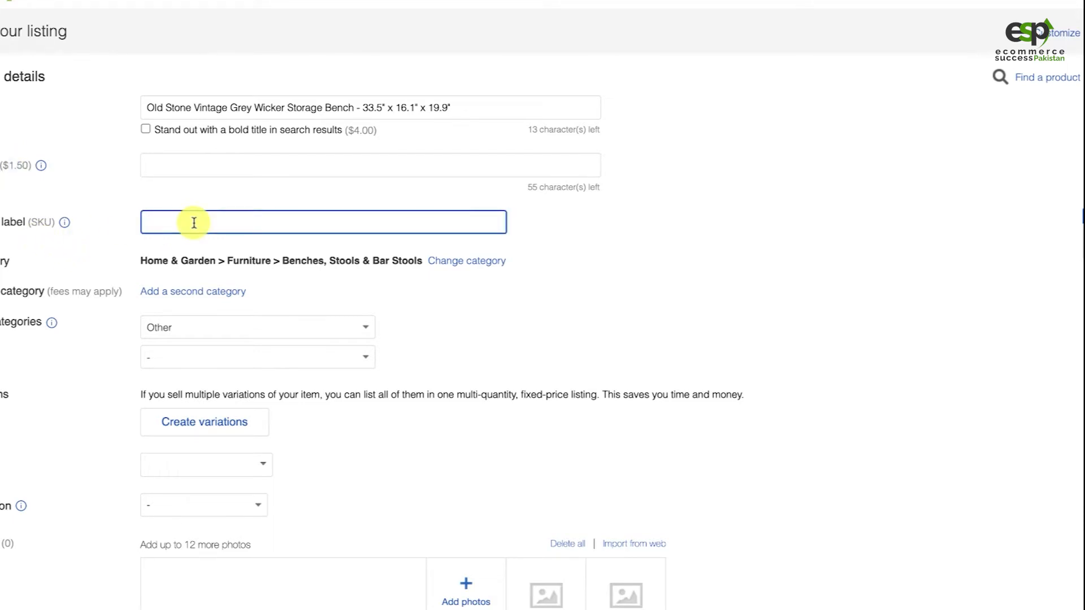
pyautogui.write('OV-')
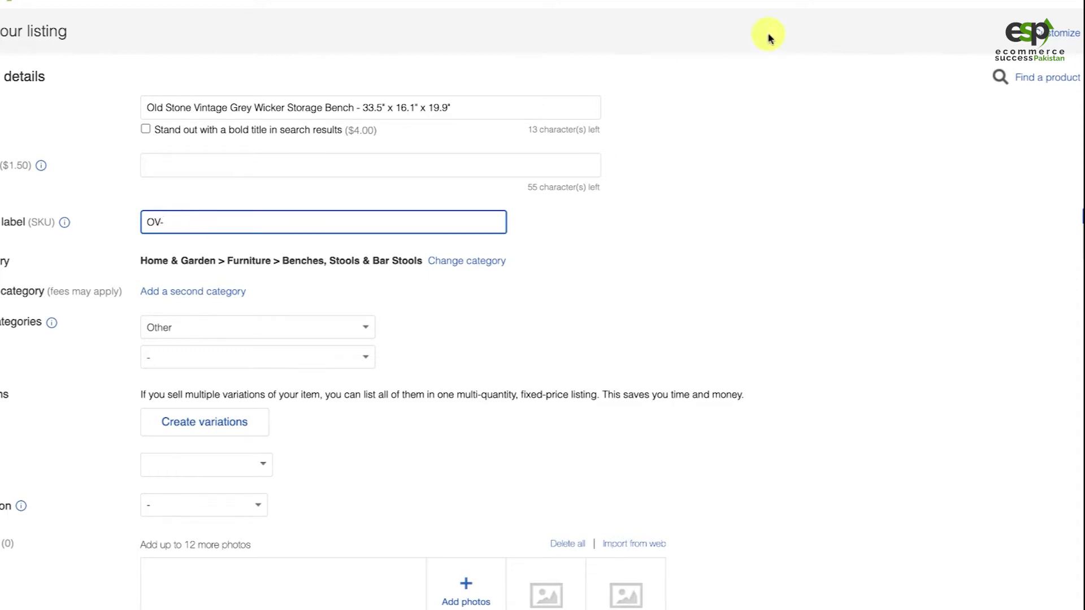
pyautogui.click(588, 1)
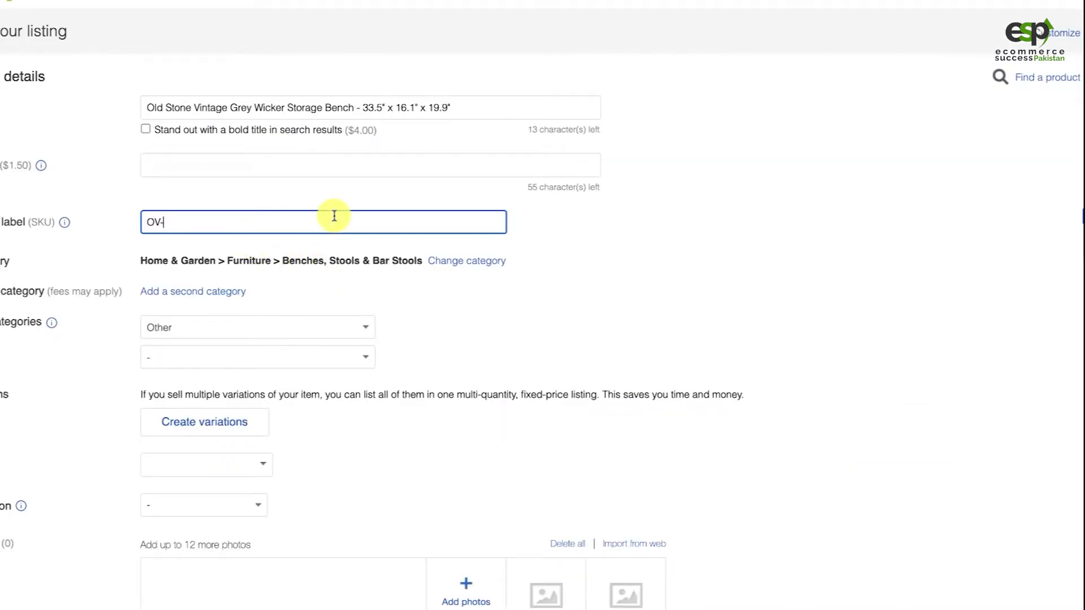
pyautogui.write('20603191')
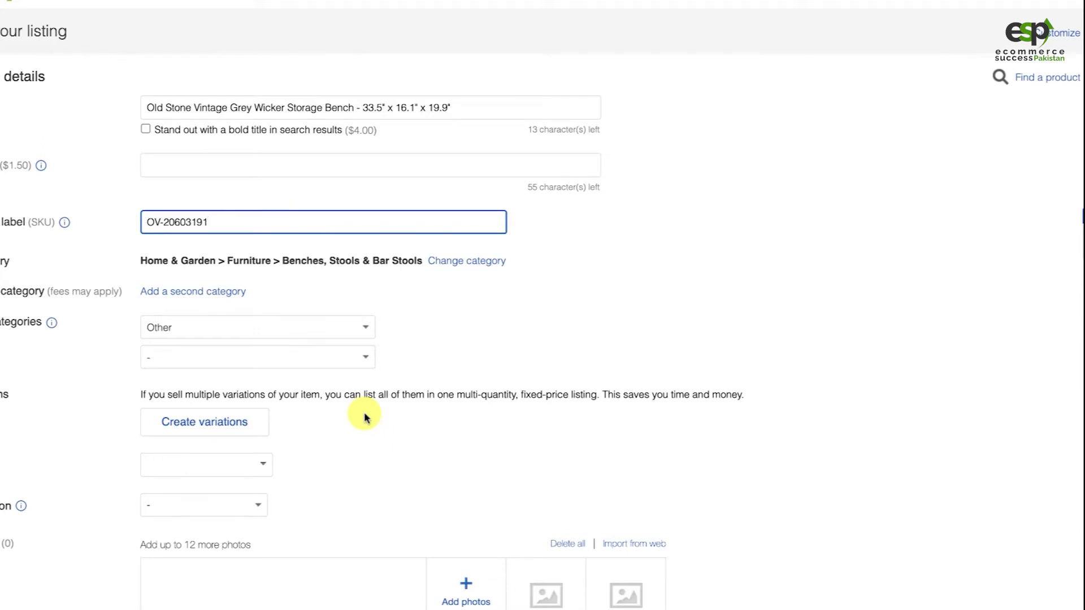
pyautogui.doubleClick(171, 222)
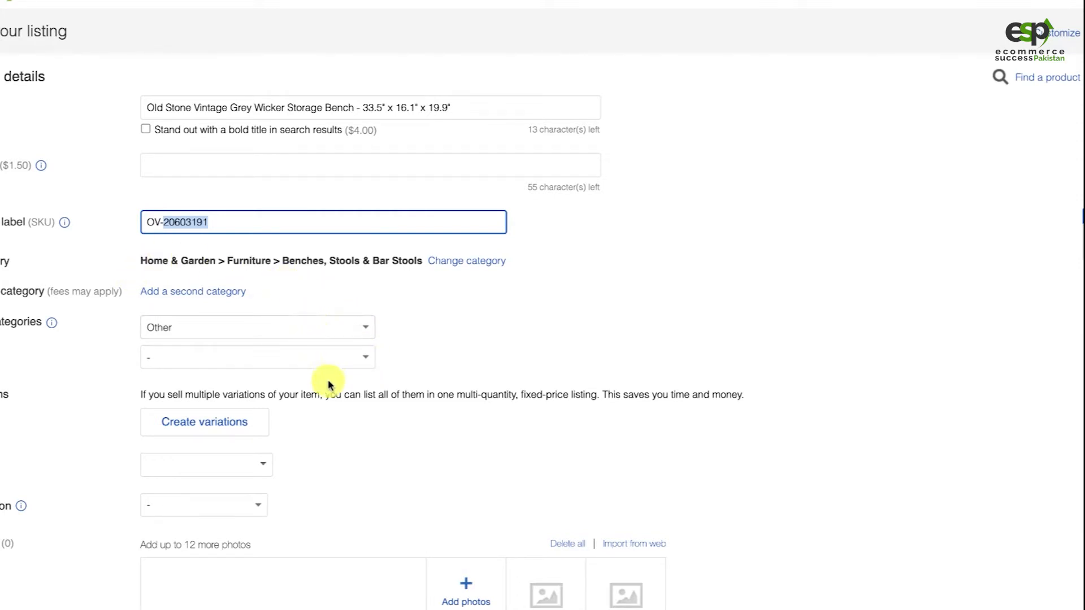
# Examine the storage bench's description and full specifications in the product overview on the Overstock page
pyautogui.scroll(-3, 492, 367)
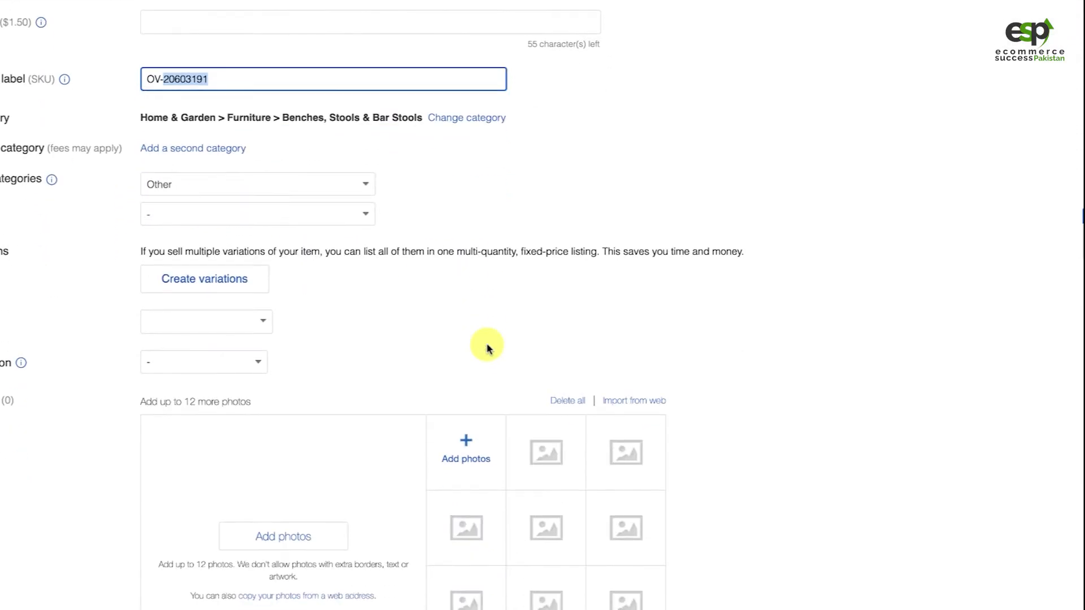
pyautogui.scroll(-2, 350, 328)
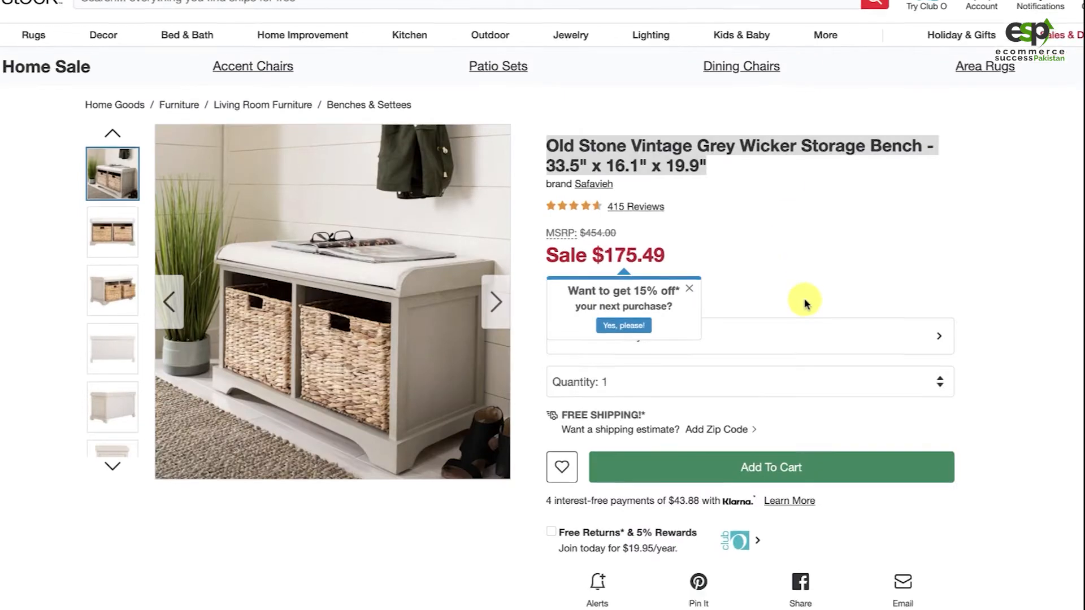
pyautogui.scroll(-6, 800, 298)
pyautogui.scroll(-2, 785, 398)
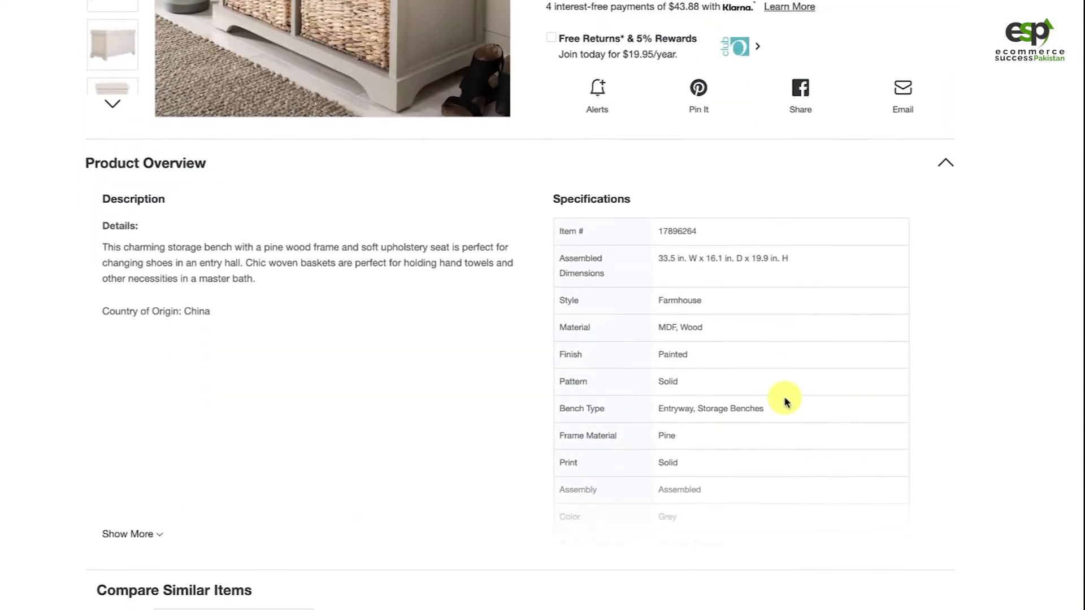
pyautogui.scroll(-2, 758, 407)
pyautogui.scroll(-2, 760, 410)
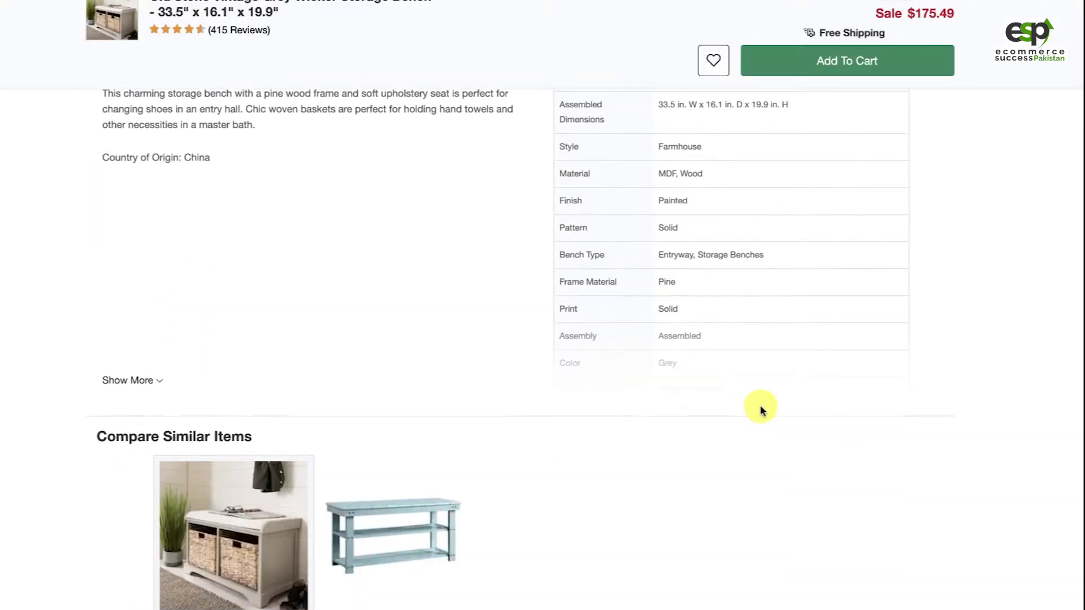
pyautogui.click(144, 378)
pyautogui.scroll(-1, 508, 395)
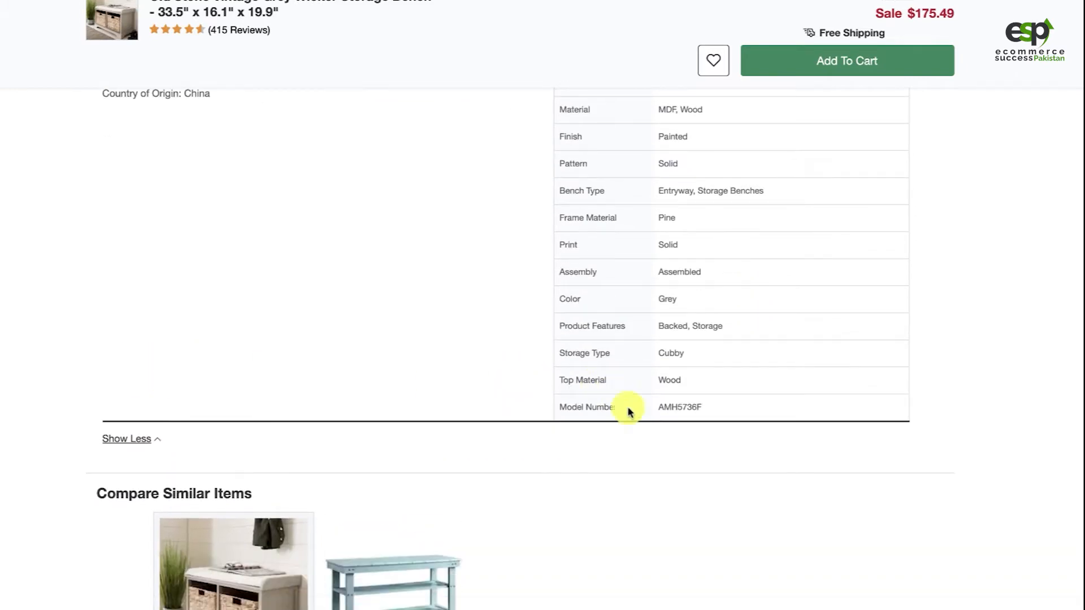
pyautogui.scroll(8, 443, 199)
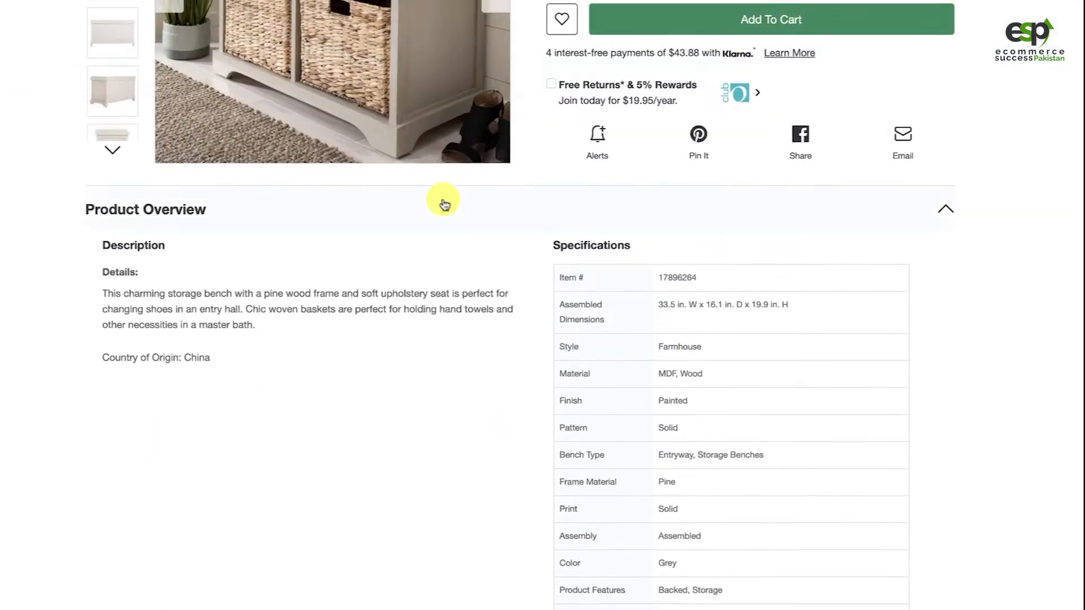
pyautogui.scroll(1, 444, 203)
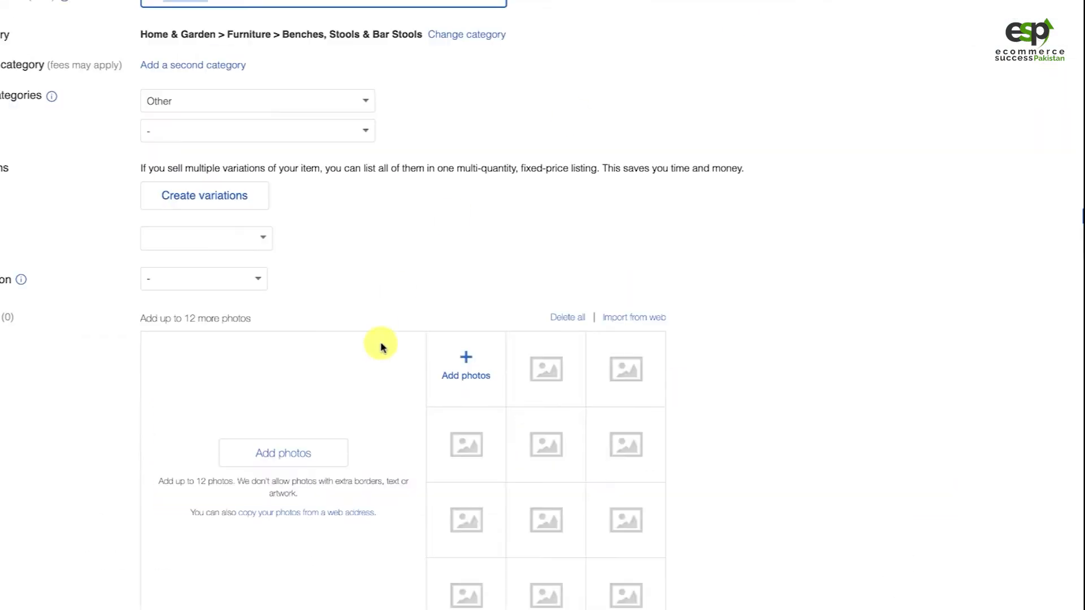
# Set the listing's item condition to New
pyautogui.scroll(-2, 375, 274)
pyautogui.click(259, 205)
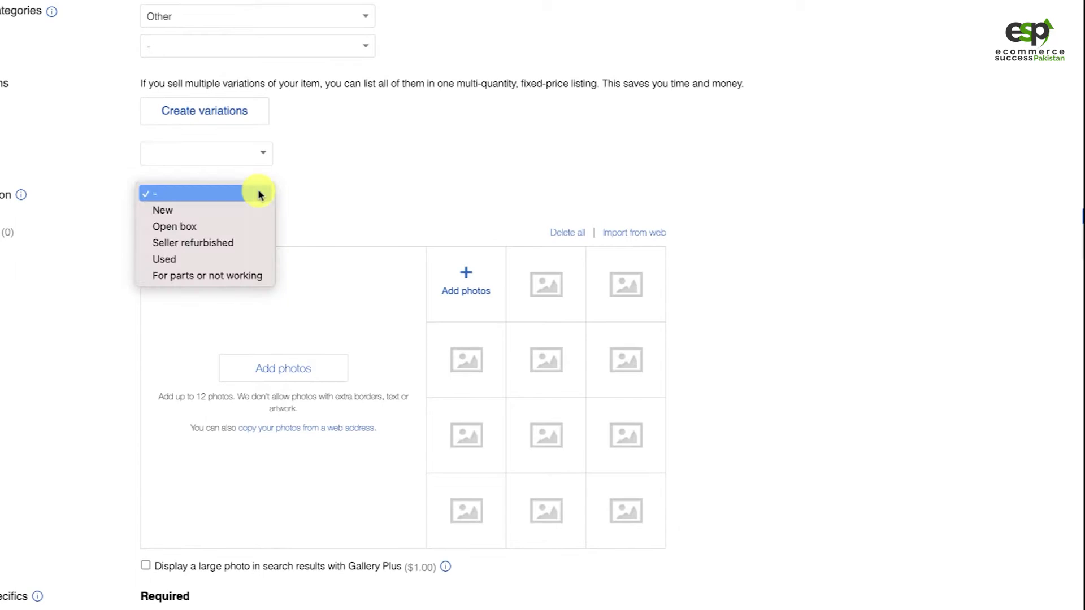
pyautogui.click(176, 211)
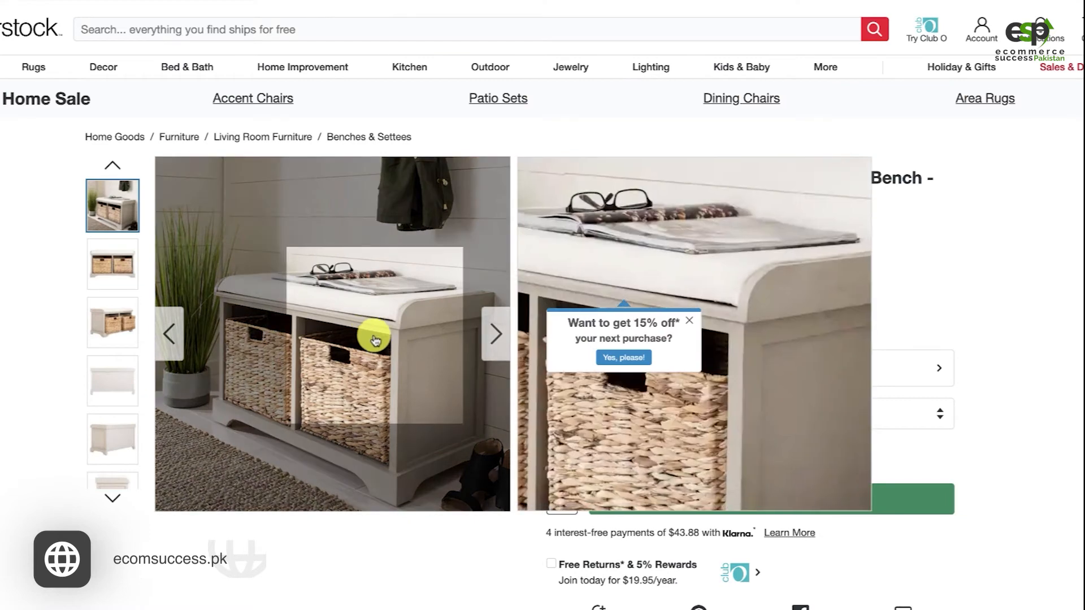
# Capture the bench's enlarged main photo on Overstock at about 1195x1198 pixels and save it to Downloads as "Screenshot at Oct 28 00-29-25"
pyautogui.click(375, 339)
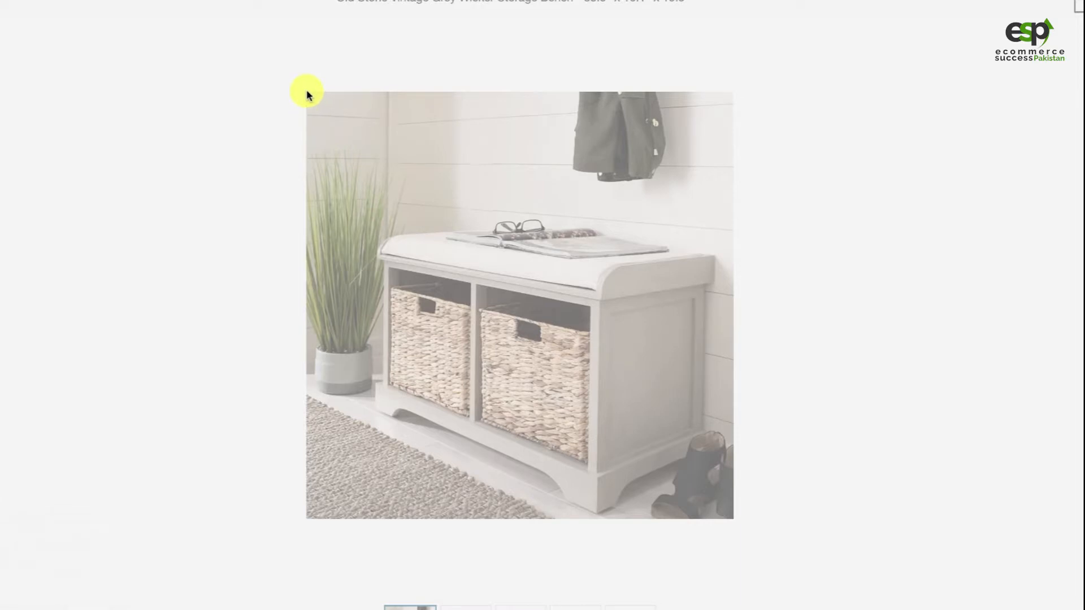
pyautogui.moveTo(308, 92); pyautogui.dragTo(733, 518)
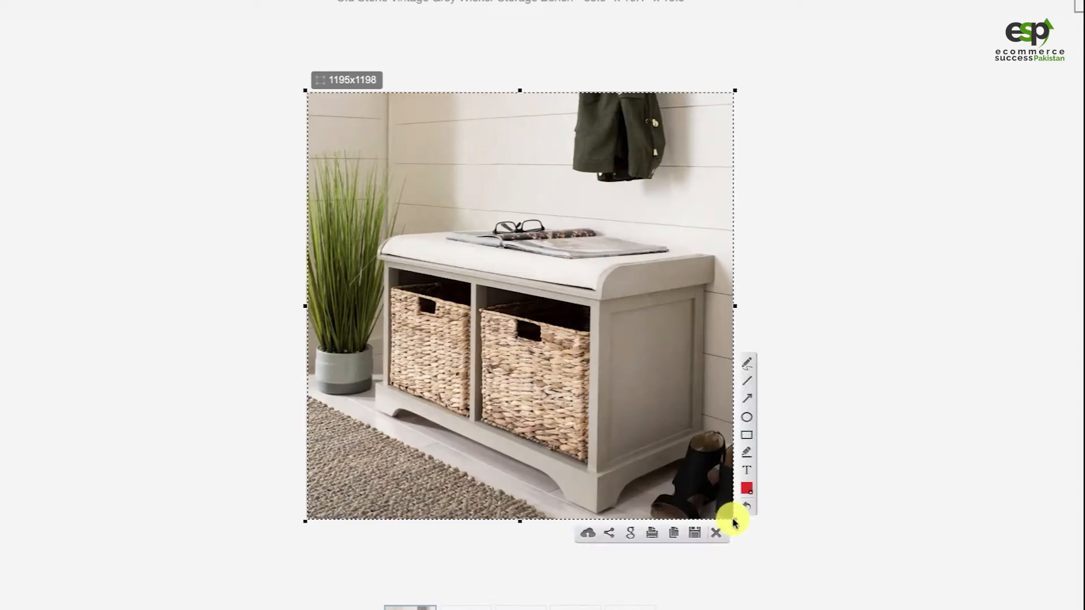
pyautogui.click(695, 533)
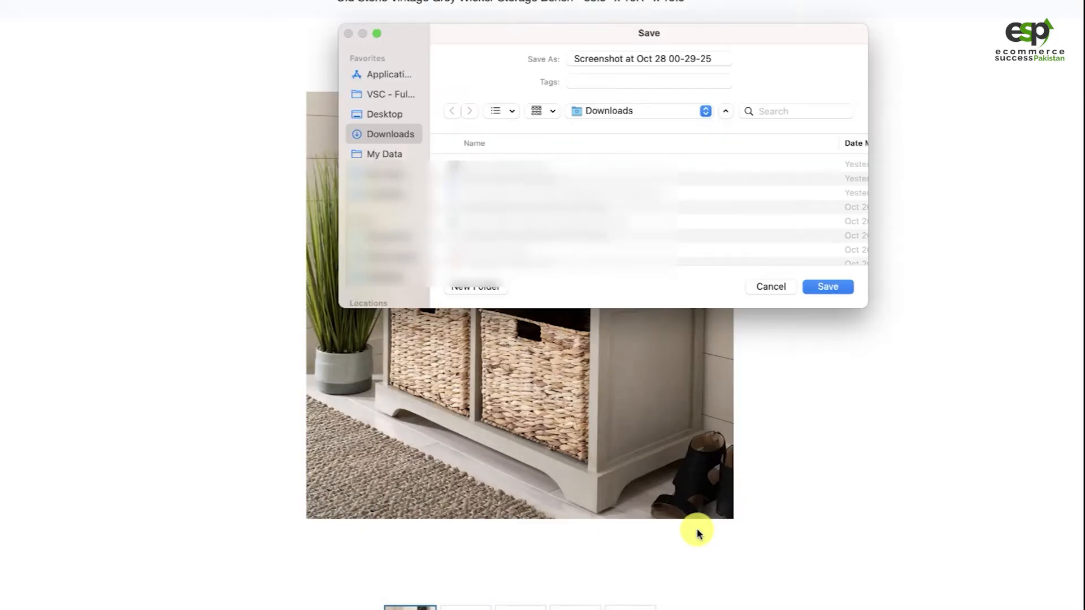
pyautogui.click(823, 288)
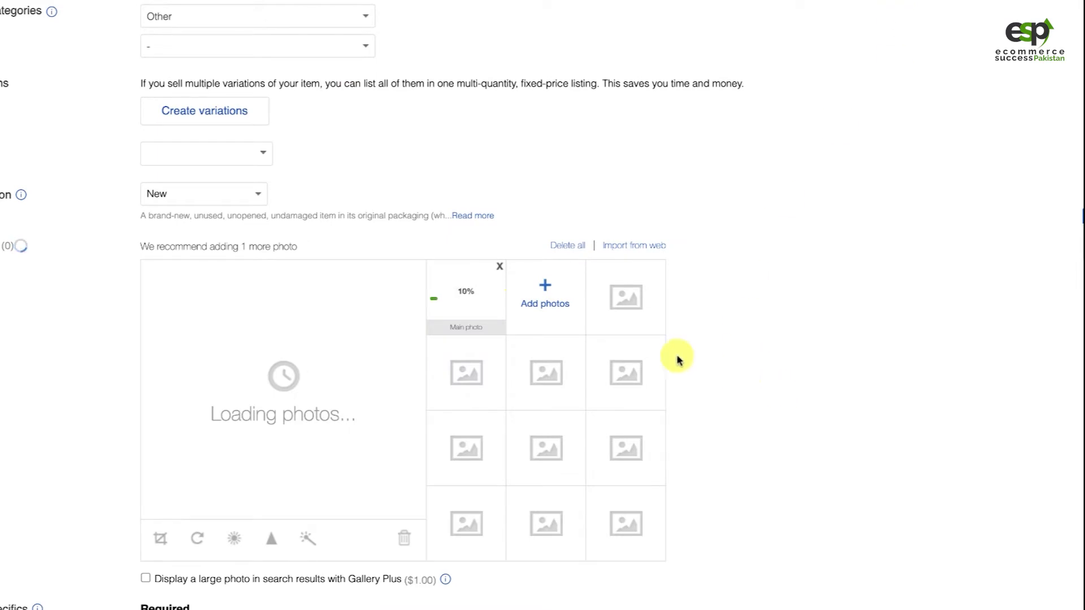
# Remove the single photo being uploaded to the listing and upload a batch of eight photos instead
pyautogui.click(499, 266)
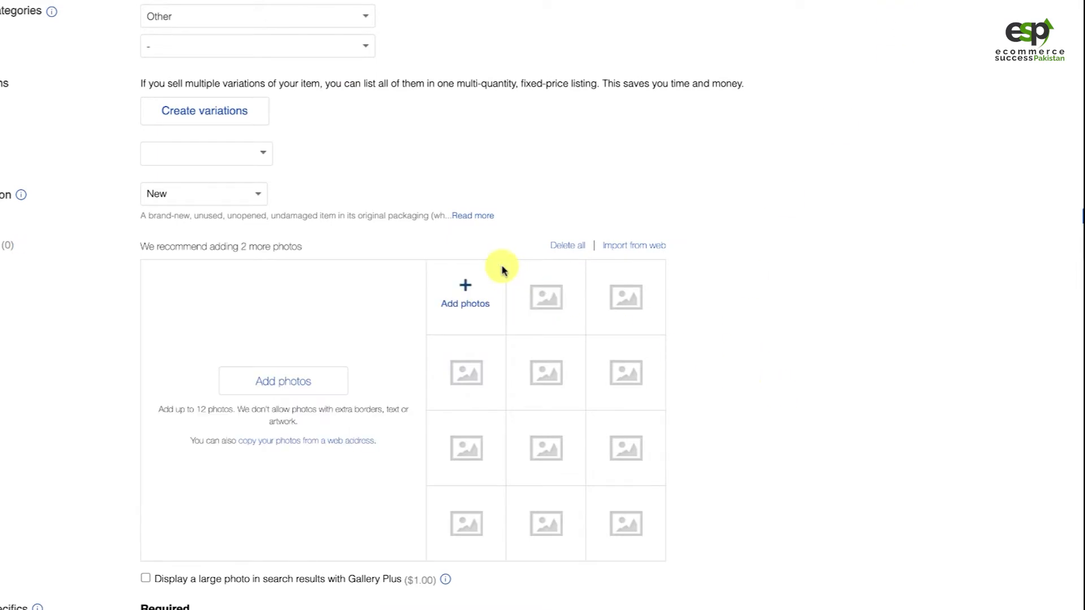
pyautogui.click(462, 296)
pyautogui.moveTo(558, 335); pyautogui.dragTo(407, 213)
pyautogui.click(734, 403)
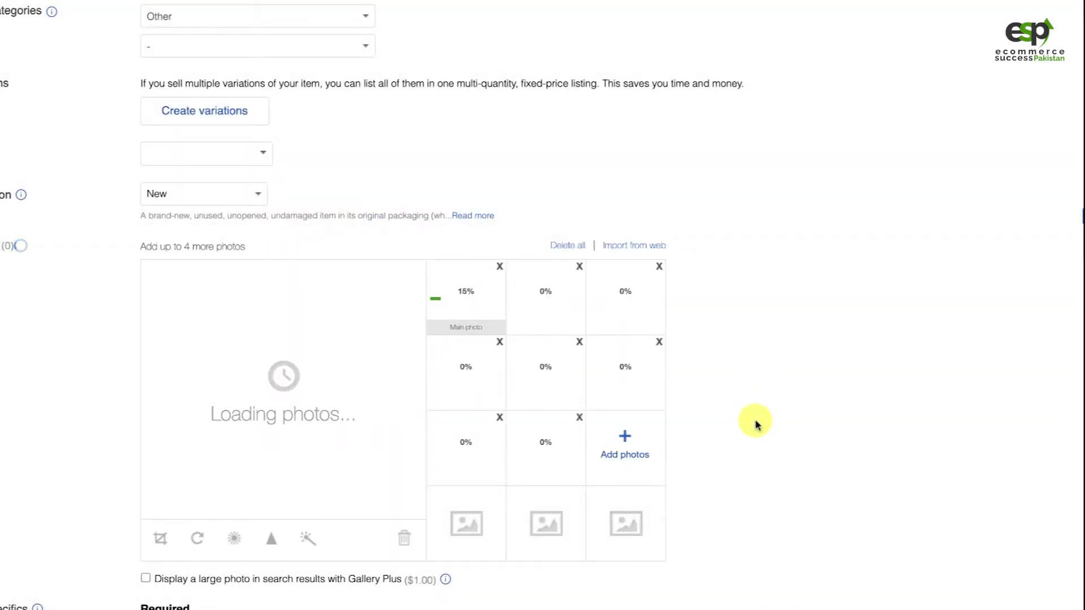
# Copy the bench's brand from the Overstock page and set the eBay listing's required Brand to Safavieh
pyautogui.scroll(-5, 775, 424)
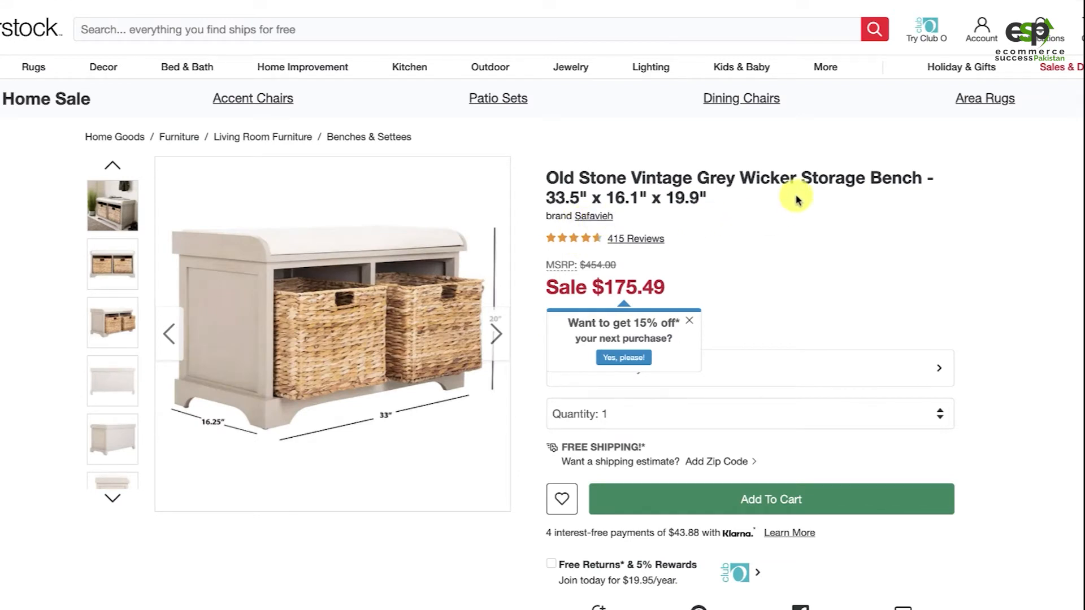
pyautogui.moveTo(615, 217); pyautogui.dragTo(575, 216)
pyautogui.hotkey('ctrl', 'c')
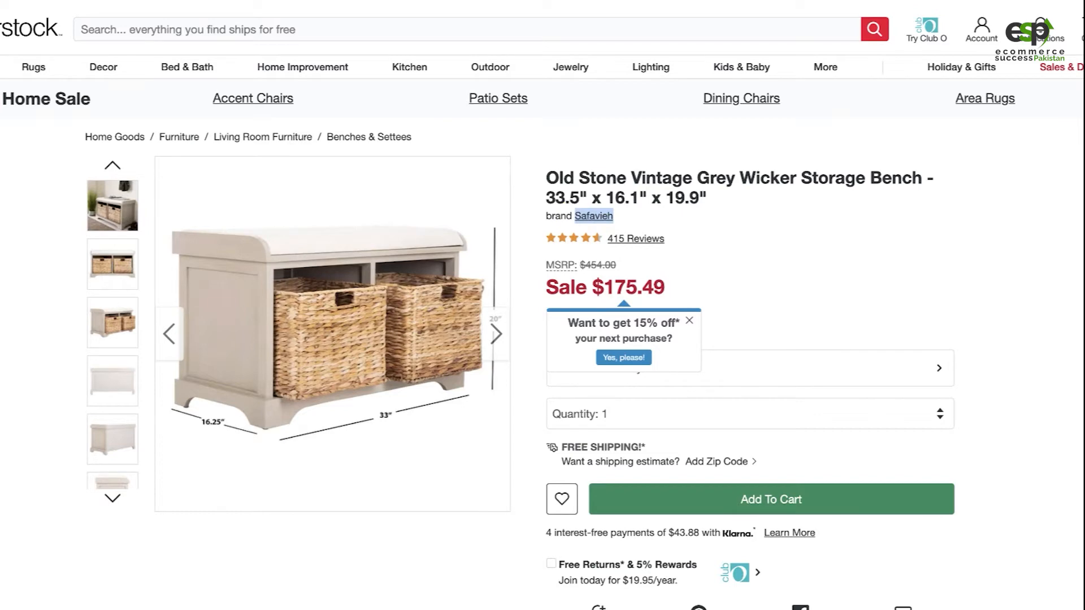
pyautogui.click(201, 383)
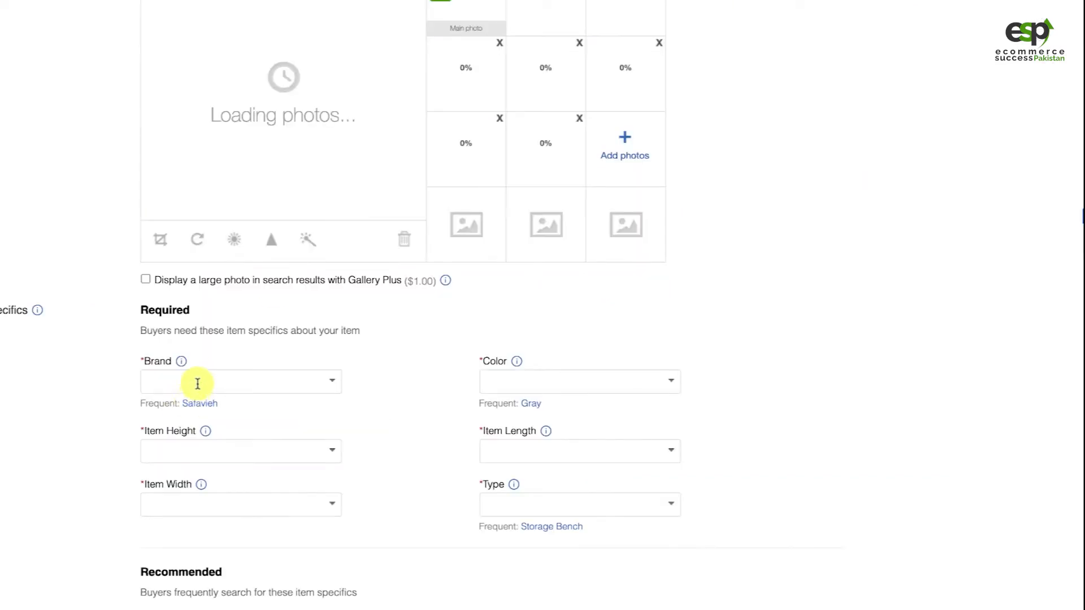
pyautogui.hotkey('ctrl', 'v')
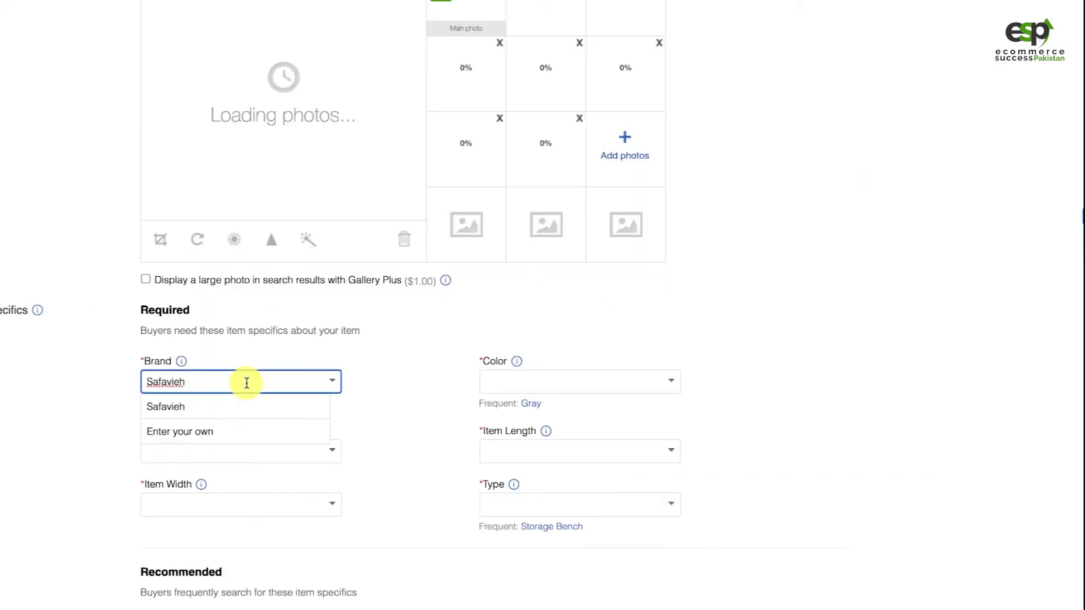
pyautogui.click(240, 408)
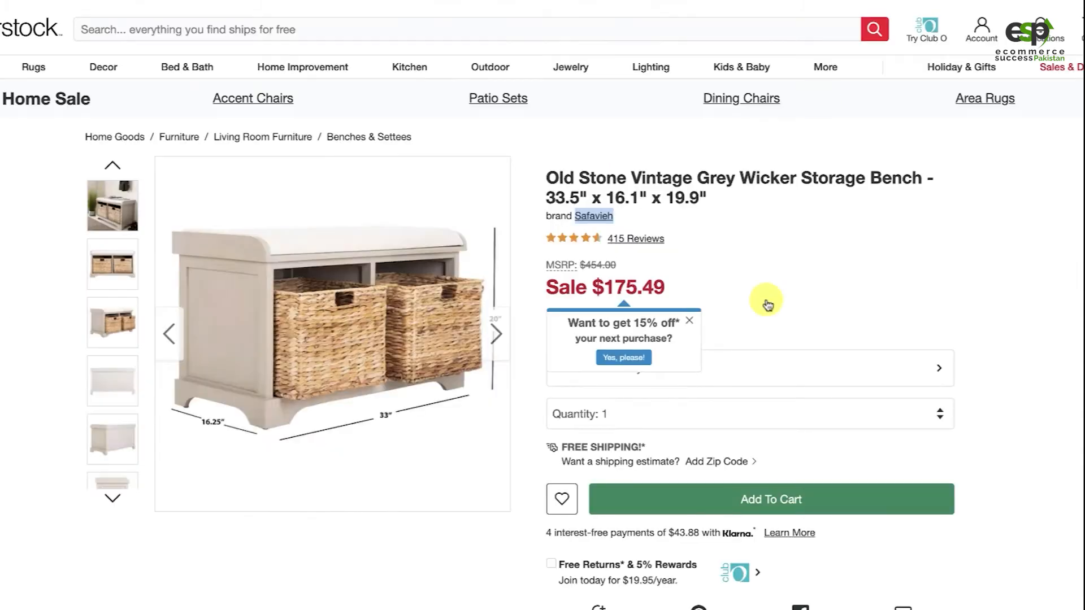
# Copy the color from the bench's Overstock specifications and set the listing's Color to Grey
pyautogui.scroll(-10, 799, 300)
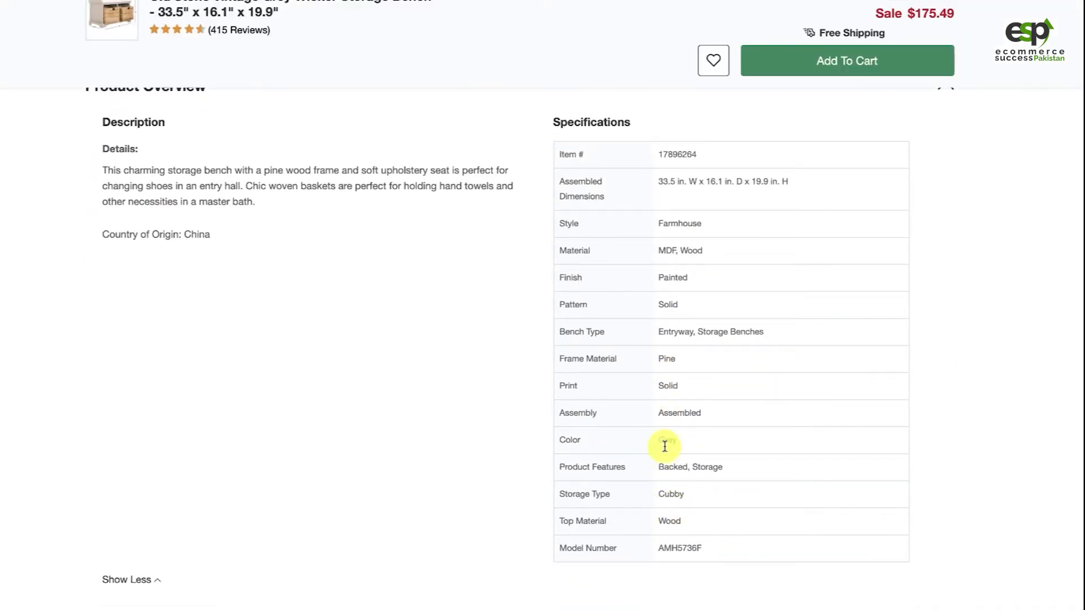
pyautogui.doubleClick(665, 443)
pyautogui.hotkey('ctrl', 'c')
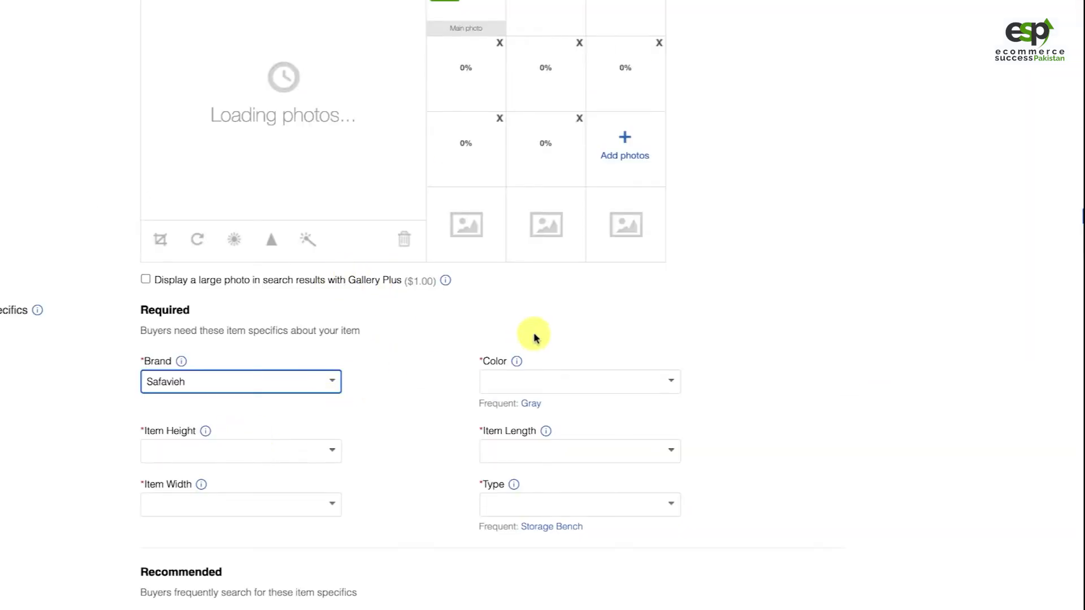
pyautogui.click(504, 383)
pyautogui.hotkey('ctrl', 'v')
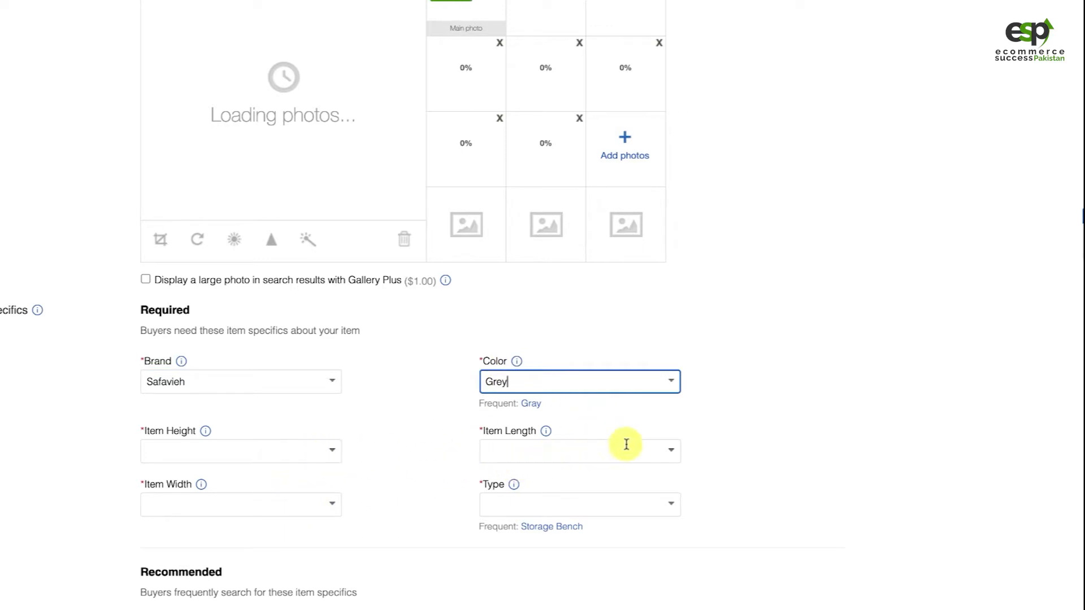
# Copy the width and depth from Overstock's assembled dimensions, setting the listing's Item Width to 33.5 in. and Item Length to 16.1 in
pyautogui.click(683, 1)
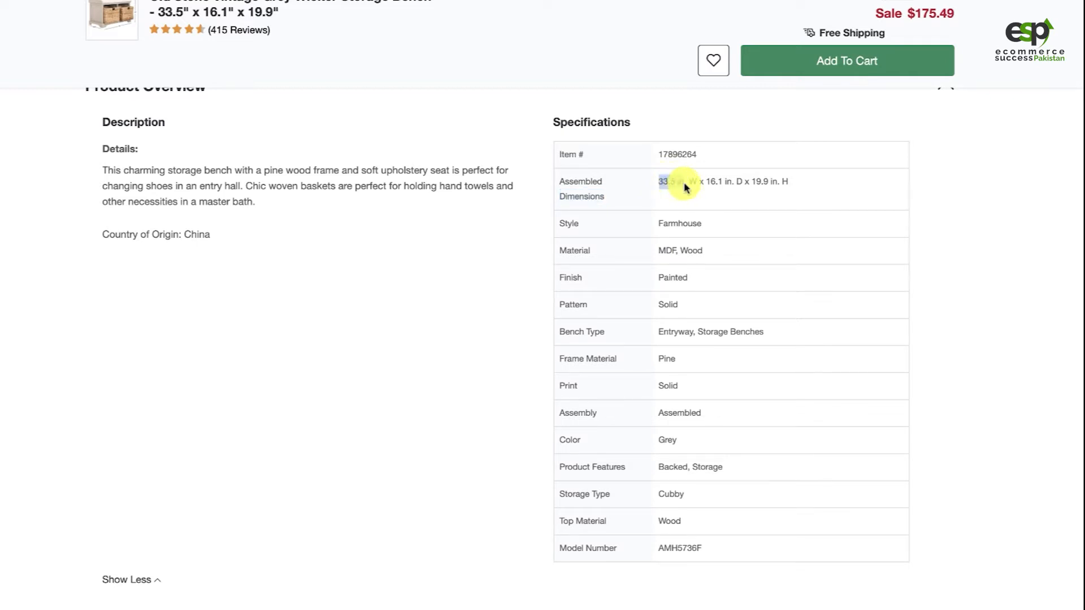
pyautogui.click(648, 1)
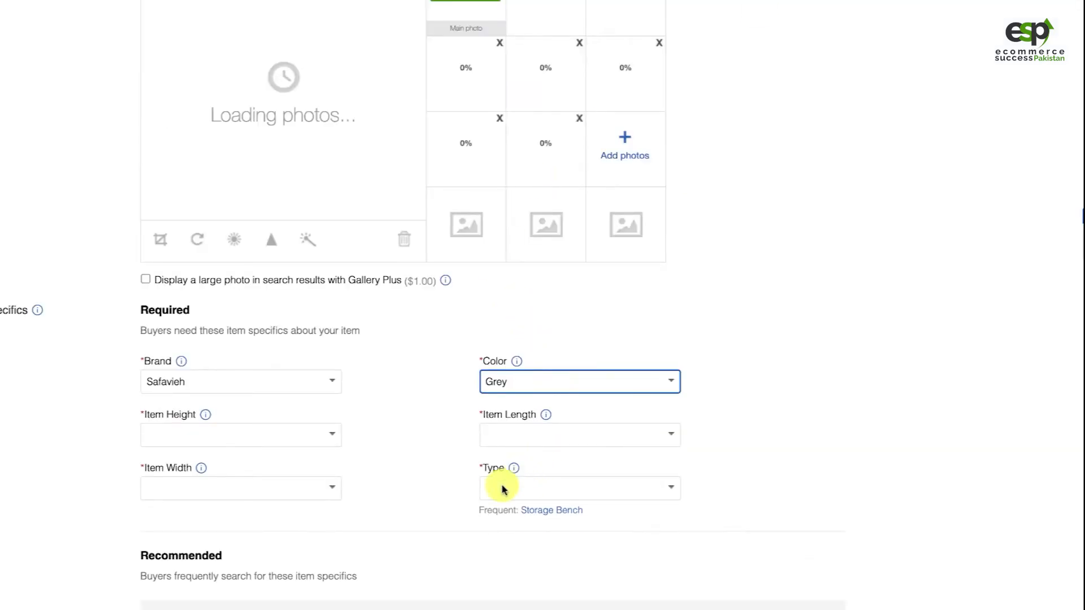
pyautogui.click(240, 489)
pyautogui.write('33.5 in')
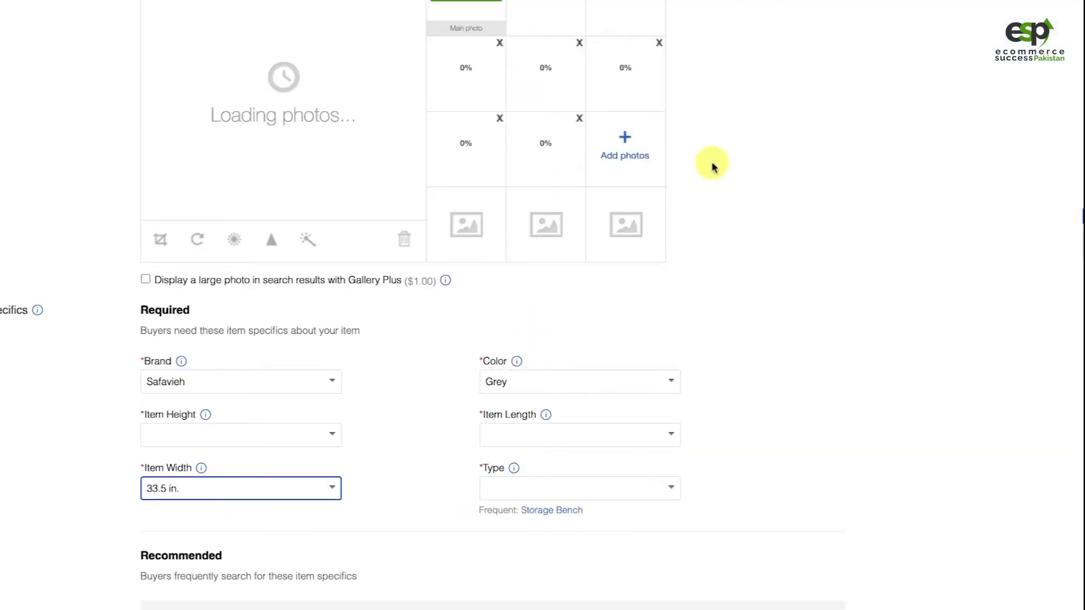
pyautogui.click(695, 2)
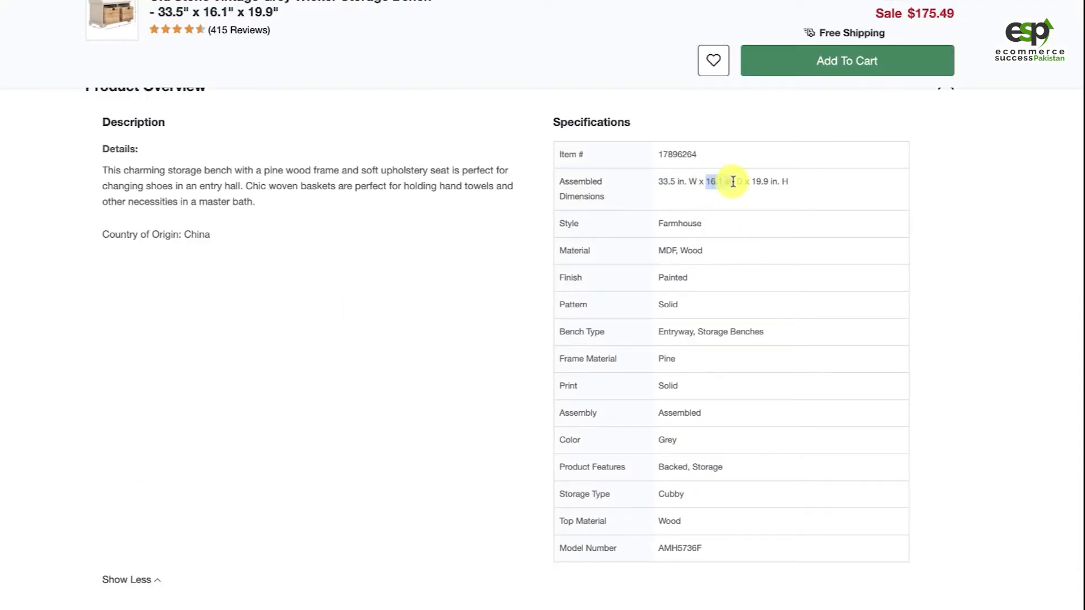
pyautogui.moveTo(733, 181); pyautogui.dragTo(769, 181)
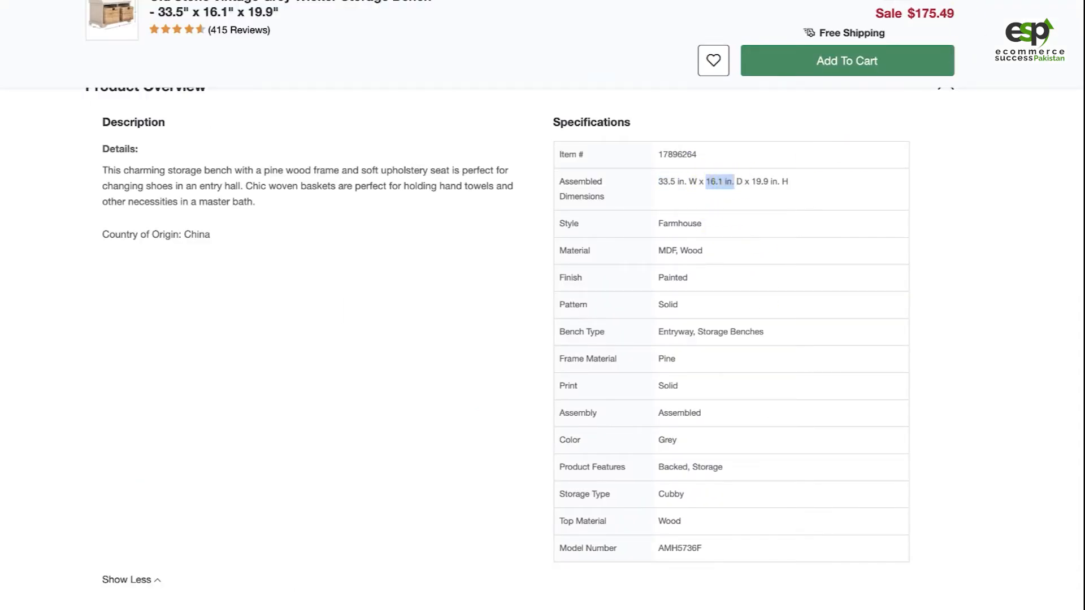
pyautogui.hotkey('alt', 'Tab')
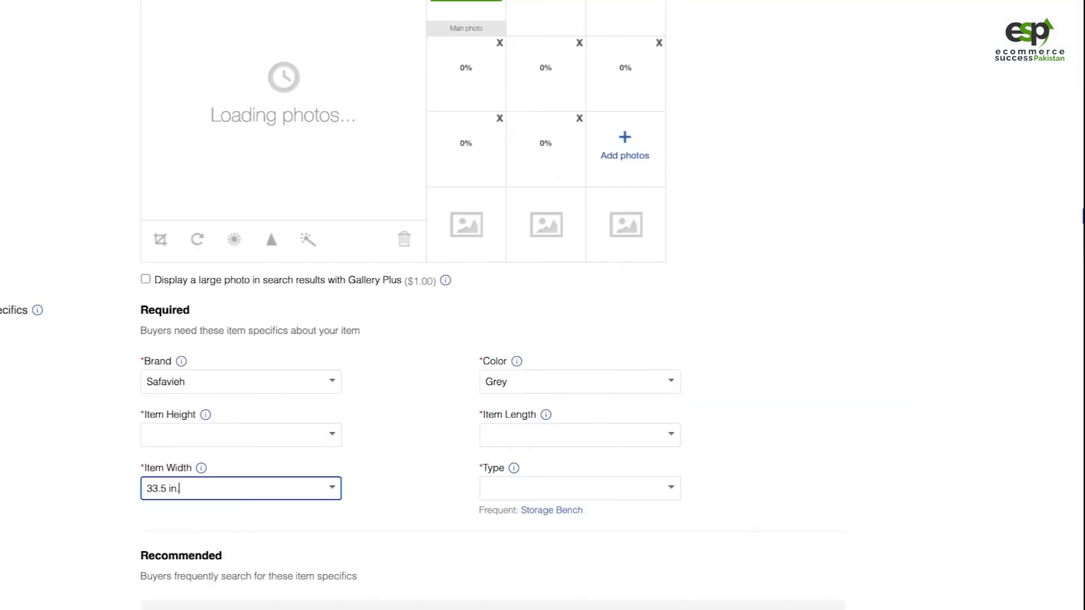
pyautogui.click(542, 435)
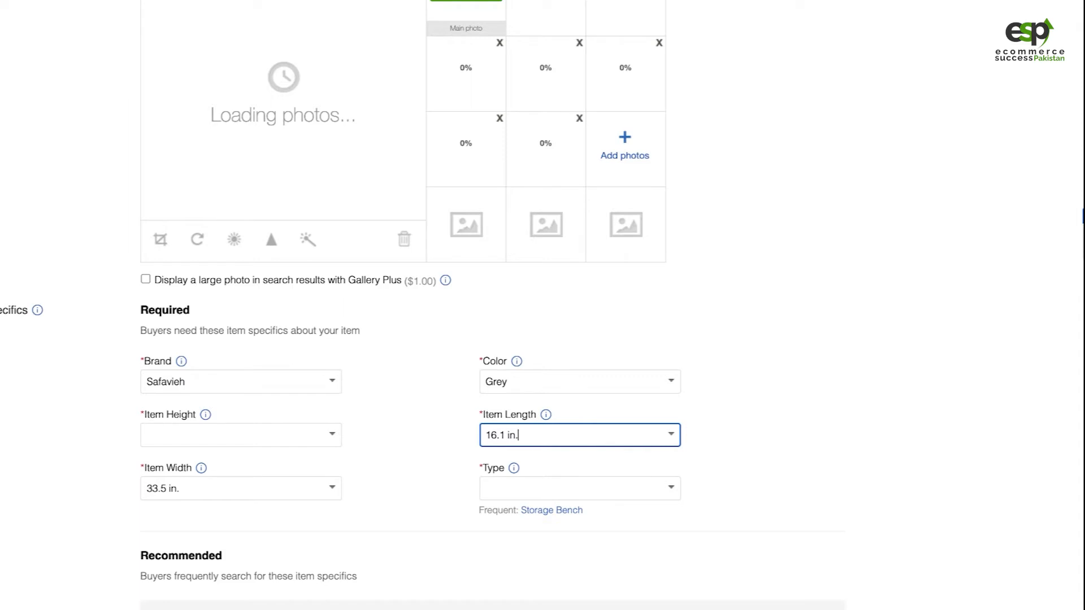
# Set the listing's Item Height to 19.9 in. from the Overstock dimensions and its Type to Storage Bench
pyautogui.hotkey('alt', 'Tab')
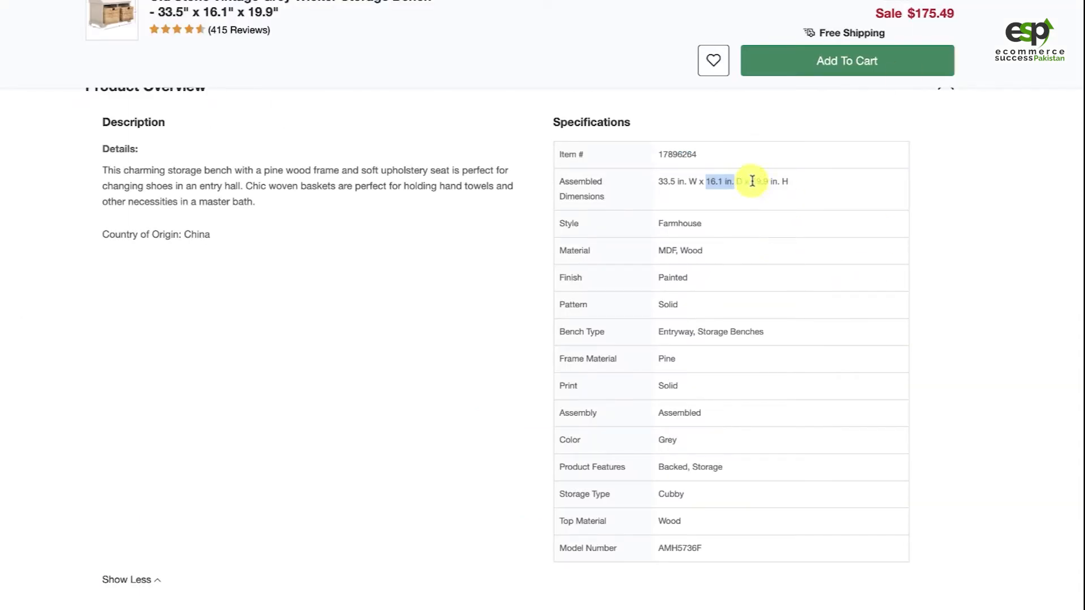
pyautogui.moveTo(752, 181); pyautogui.dragTo(780, 181)
pyautogui.hotkey('ctrl', 'c')
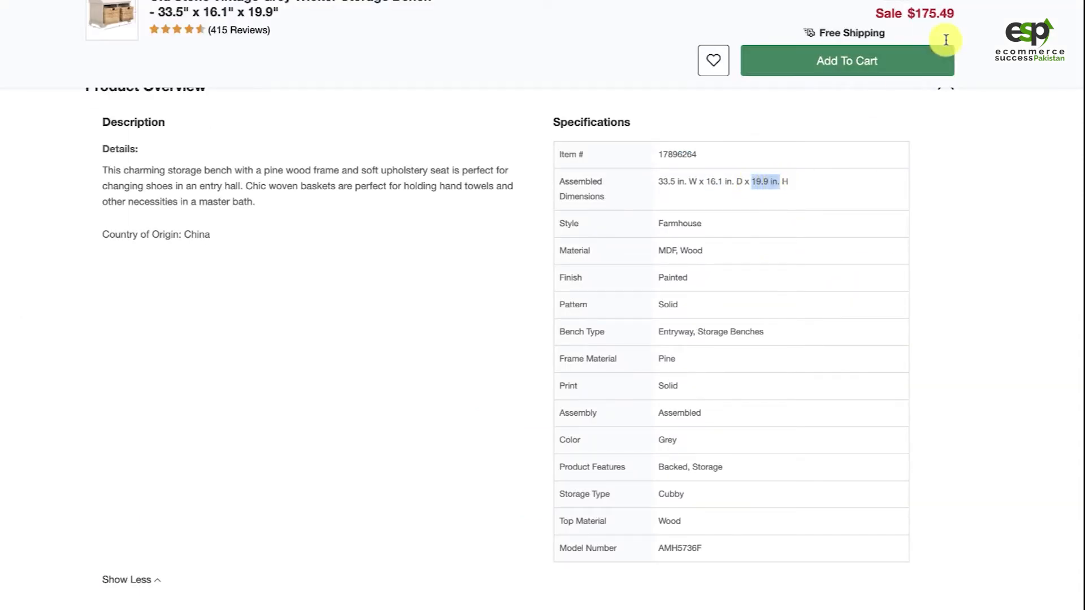
pyautogui.click(565, 1)
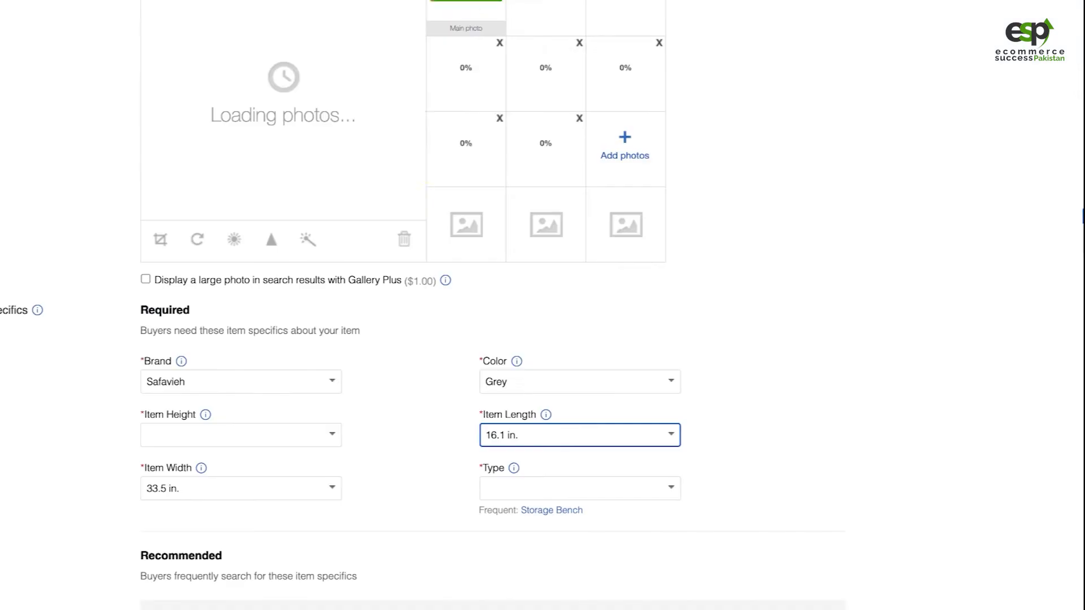
pyautogui.click(218, 439)
pyautogui.hotkey('ctrl', 'v')
pyautogui.click(763, 405)
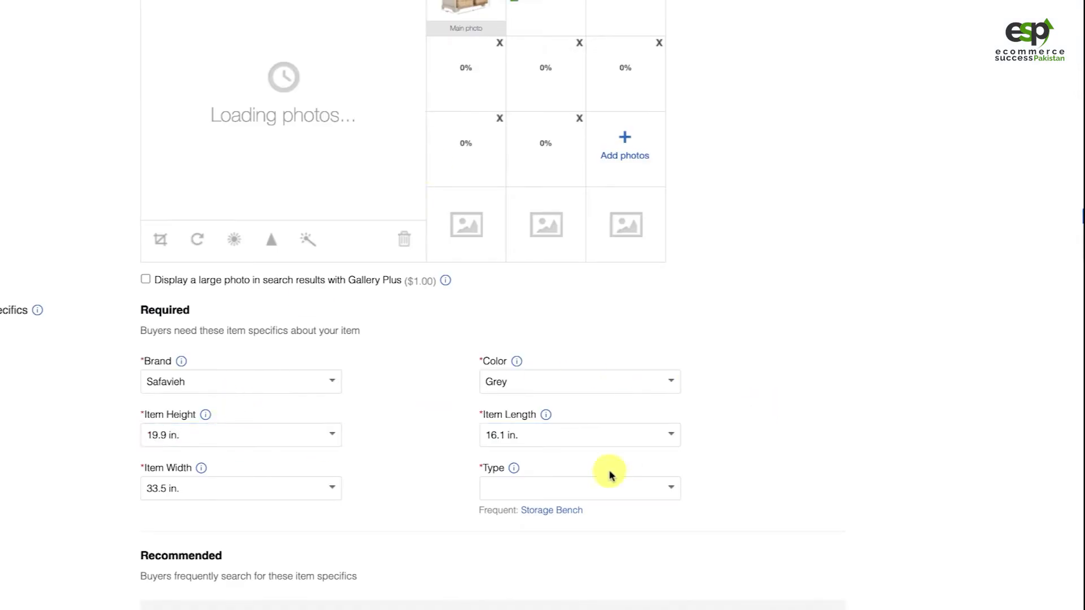
pyautogui.click(673, 494)
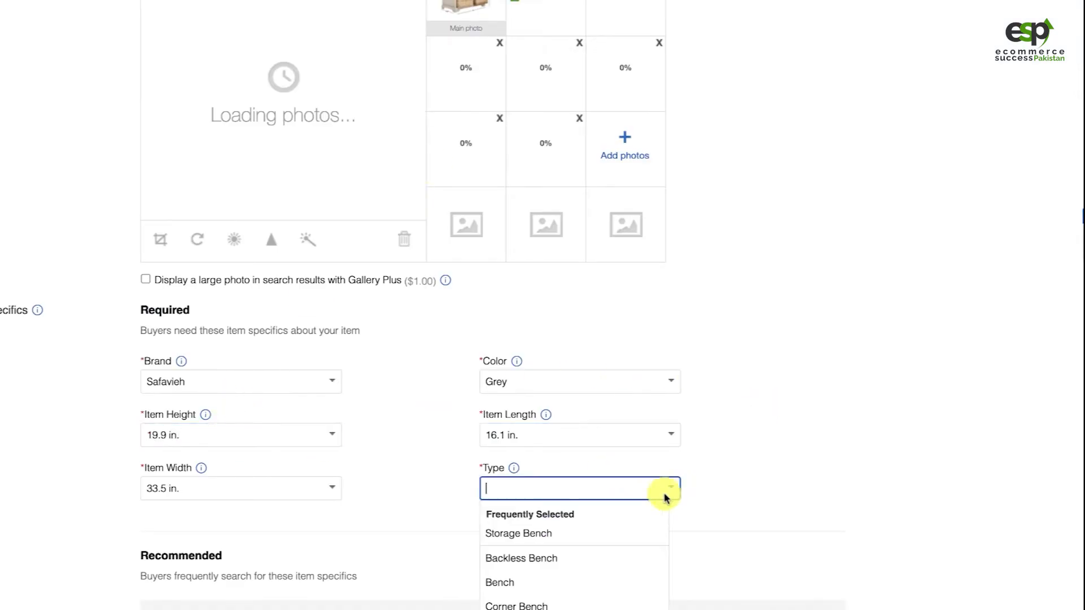
pyautogui.click(641, 531)
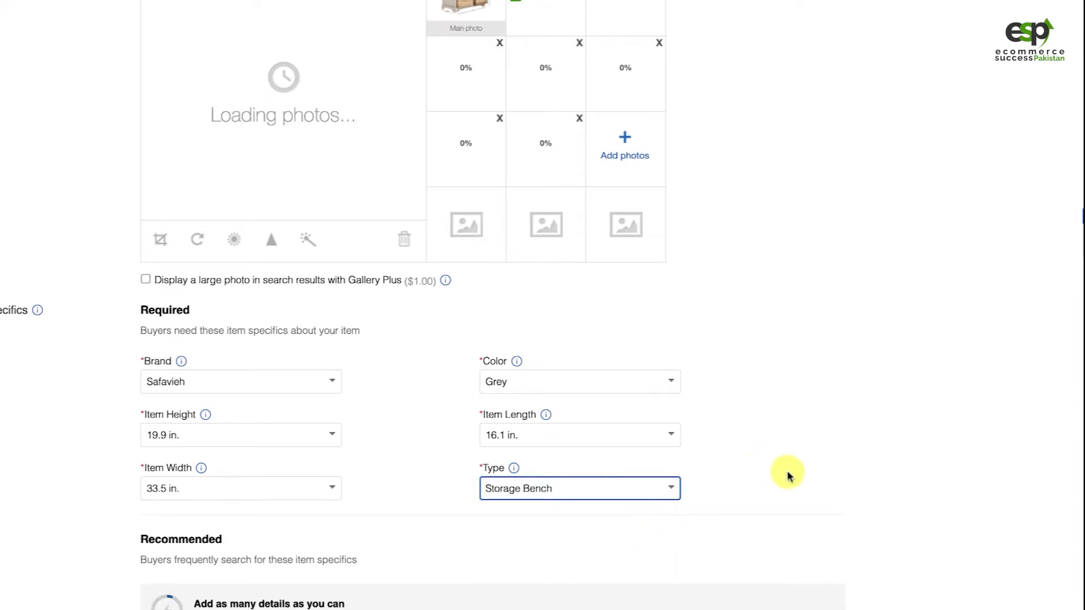
# Check the bench's material in the Overstock specifications and add MDF to the listing's recommended Material values
pyautogui.scroll(-5, 403, 487)
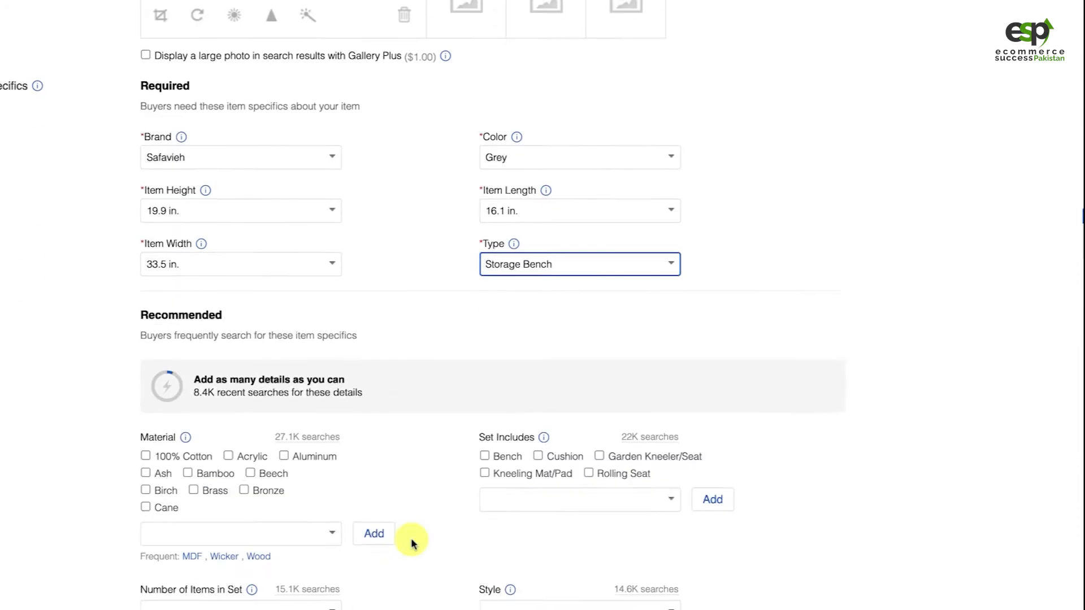
pyautogui.scroll(-2, 56, 446)
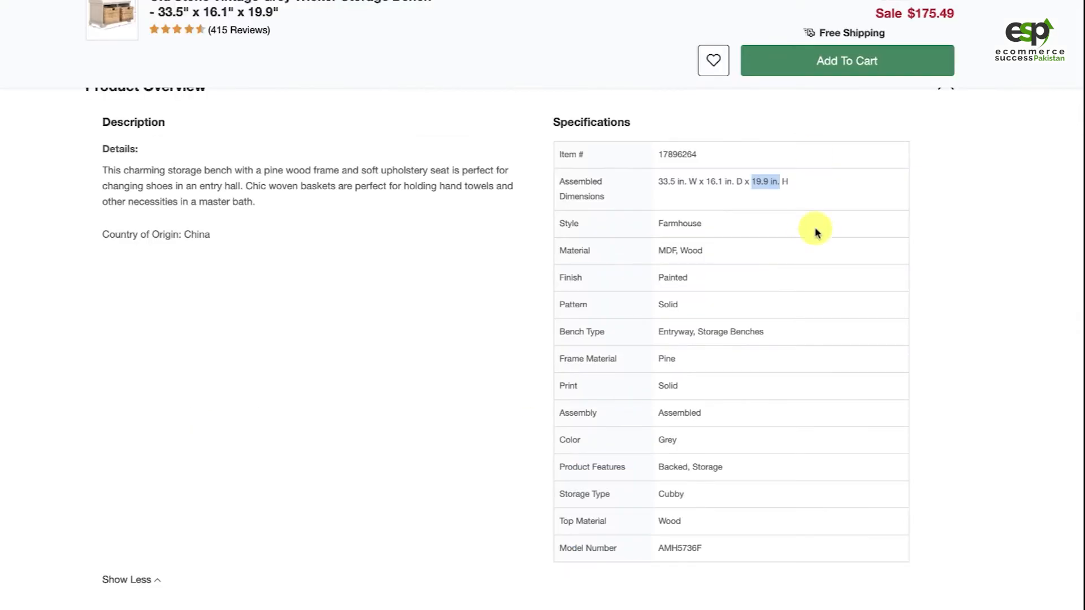
pyautogui.doubleClick(670, 250)
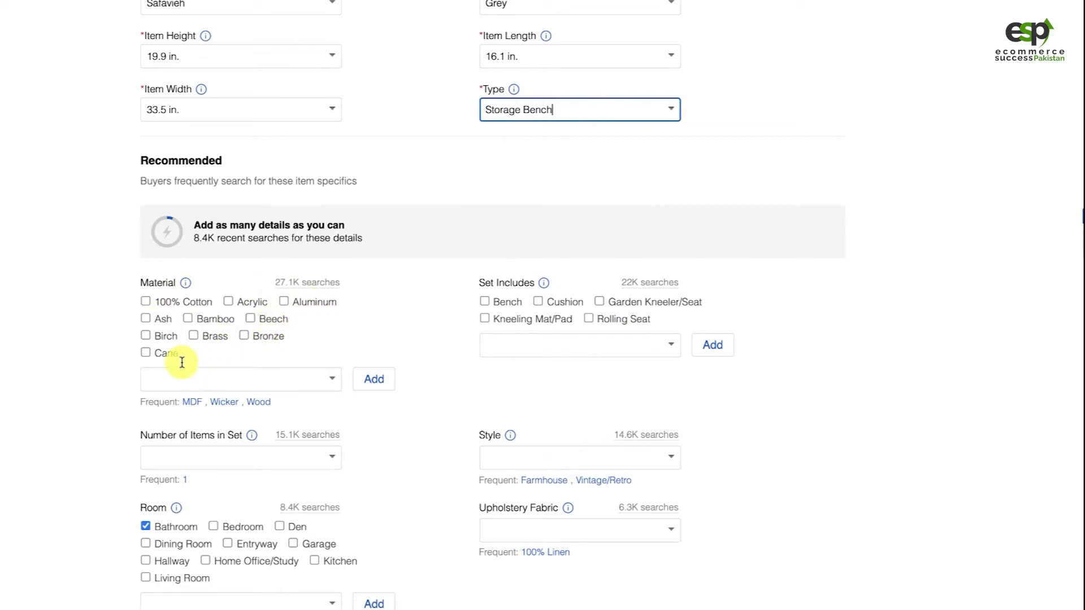
pyautogui.click(193, 379)
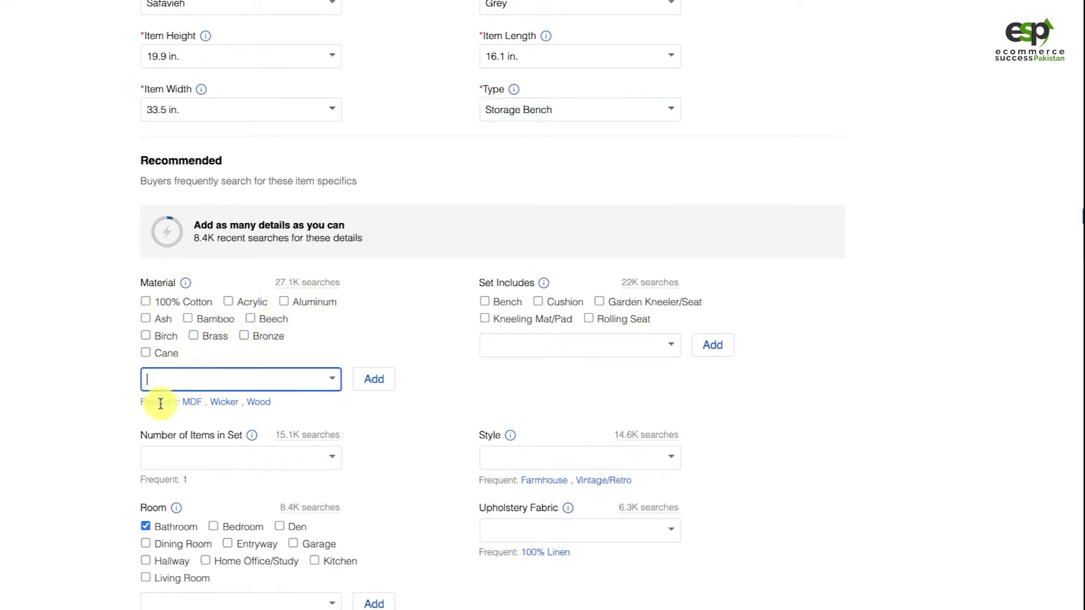
pyautogui.click(187, 402)
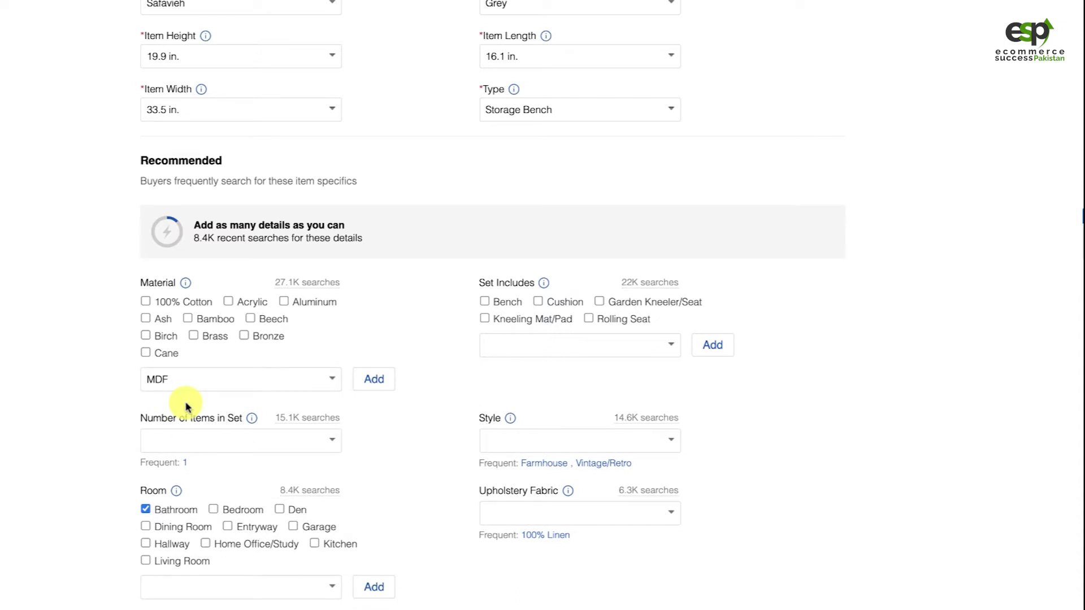
pyautogui.click(271, 375)
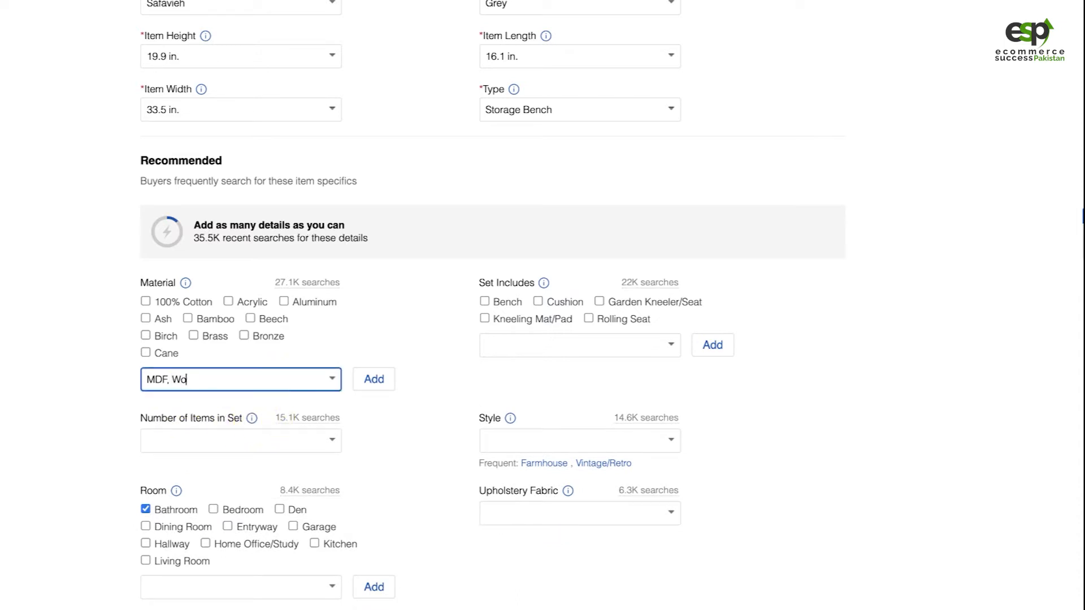
pyautogui.click(270, 373)
pyautogui.click(285, 405)
pyautogui.click(380, 388)
# Add Wood as a second Material value in the listing's recommended item specifics
pyautogui.click(254, 385)
pyautogui.write('Wood')
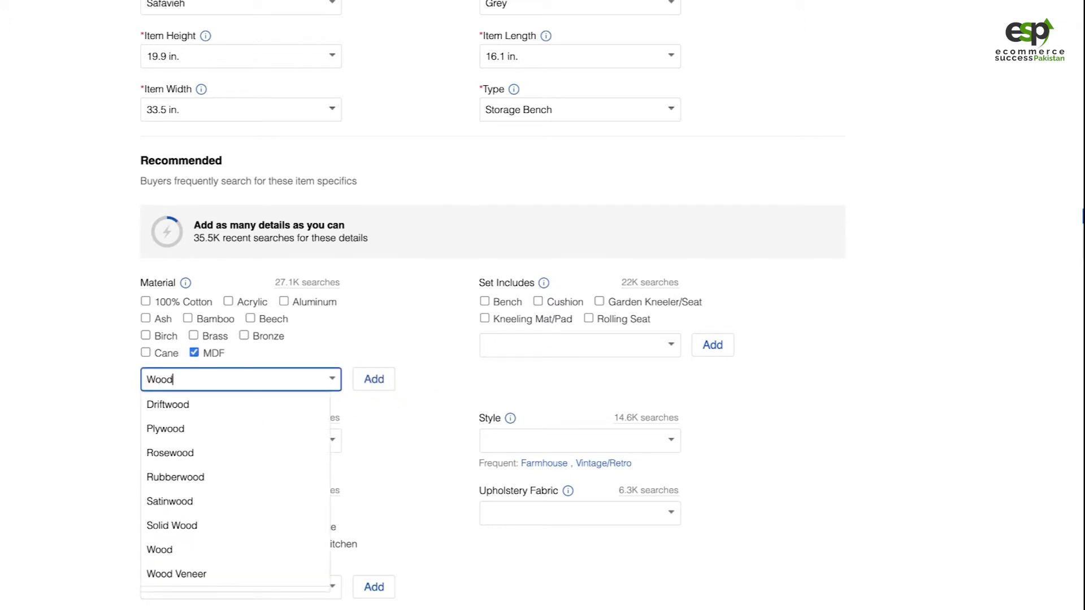
pyautogui.click(214, 550)
pyautogui.click(367, 384)
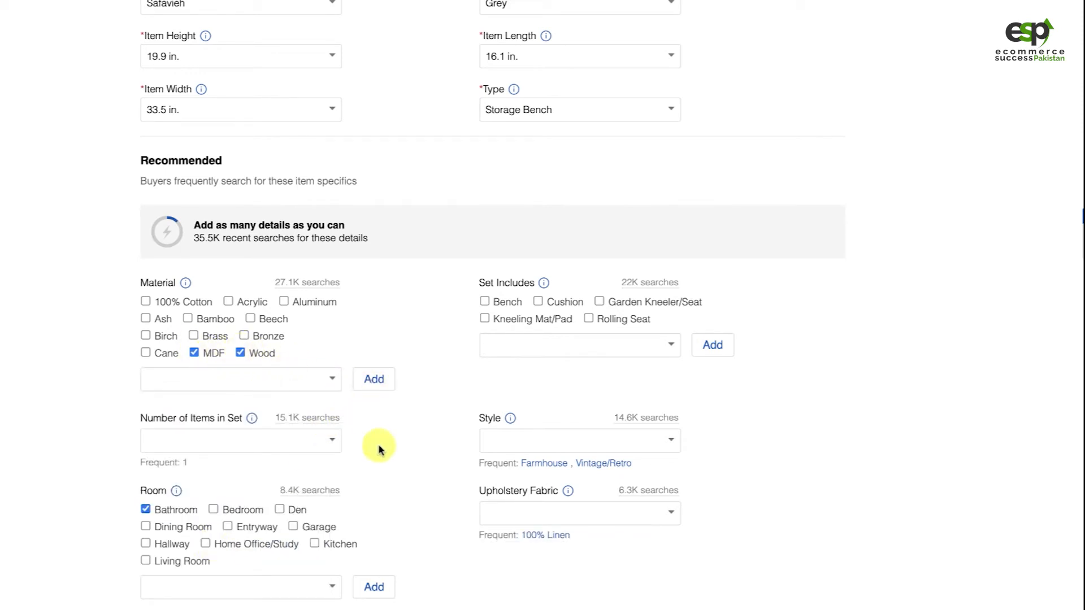
# Set the Number of Items in Set to 1 in the listing's recommended item specifics
pyautogui.scroll(-1, 379, 449)
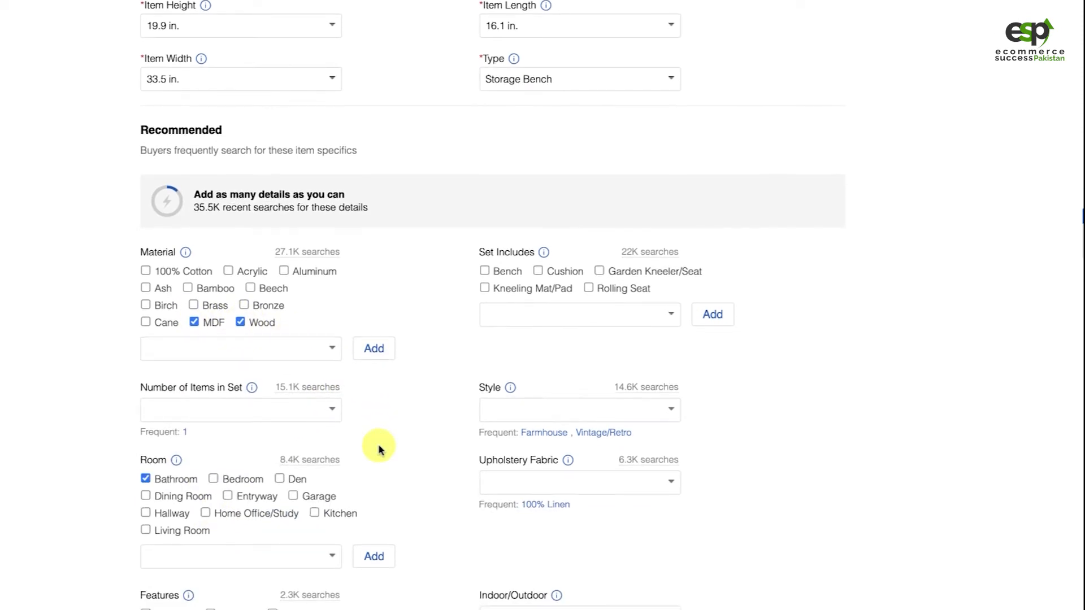
pyautogui.click(275, 410)
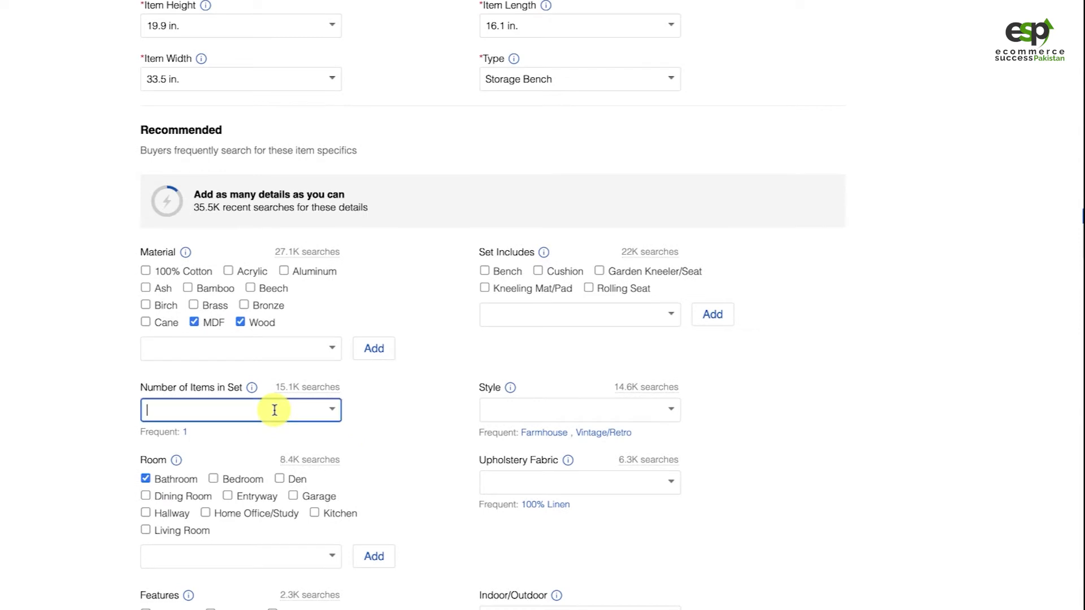
pyautogui.click(336, 410)
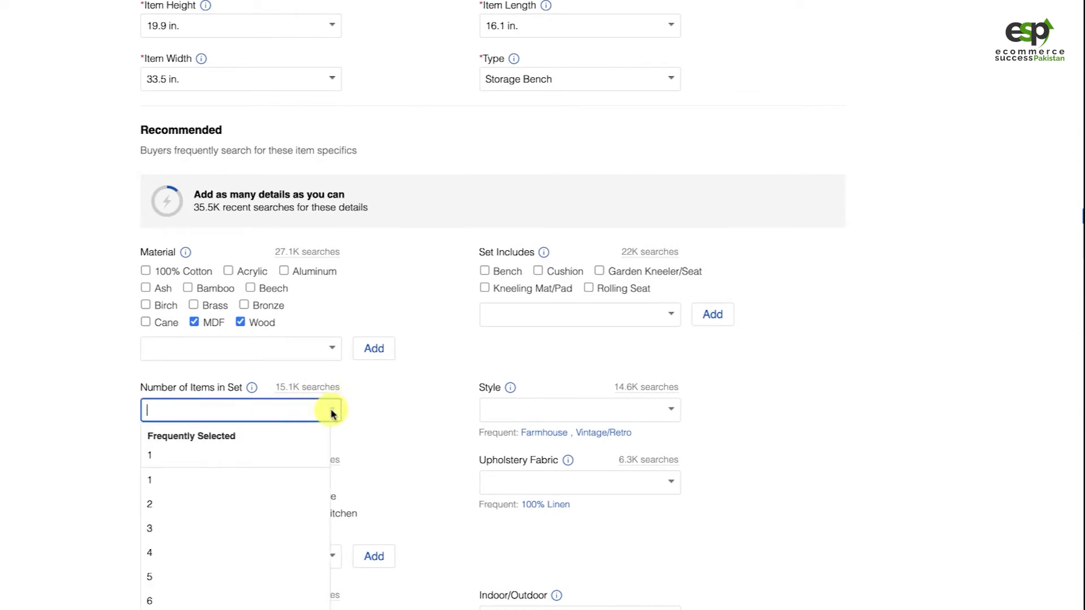
pyautogui.write('1')
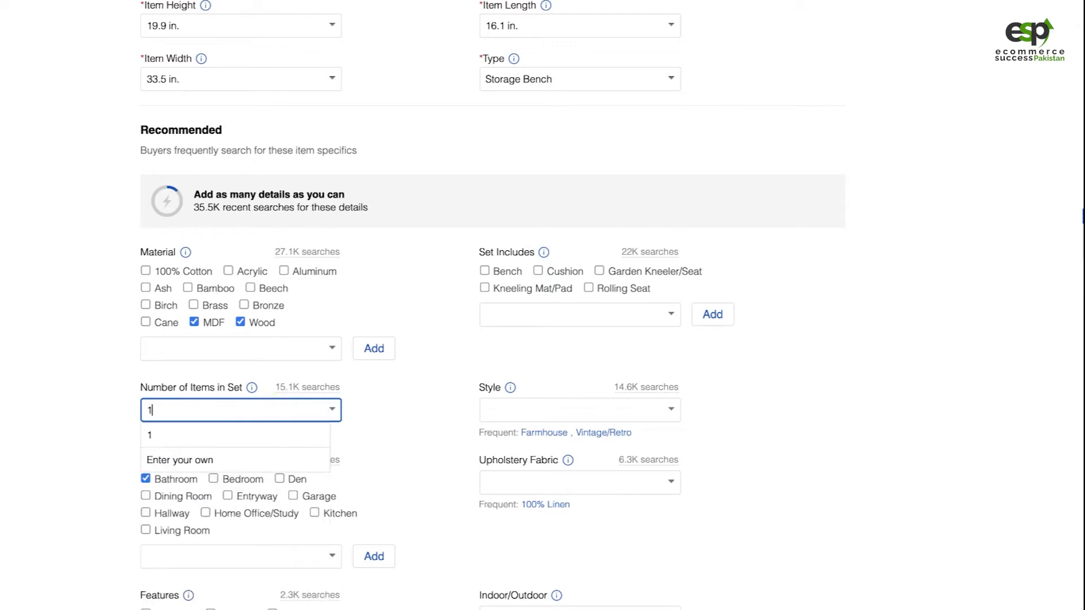
pyautogui.click(418, 406)
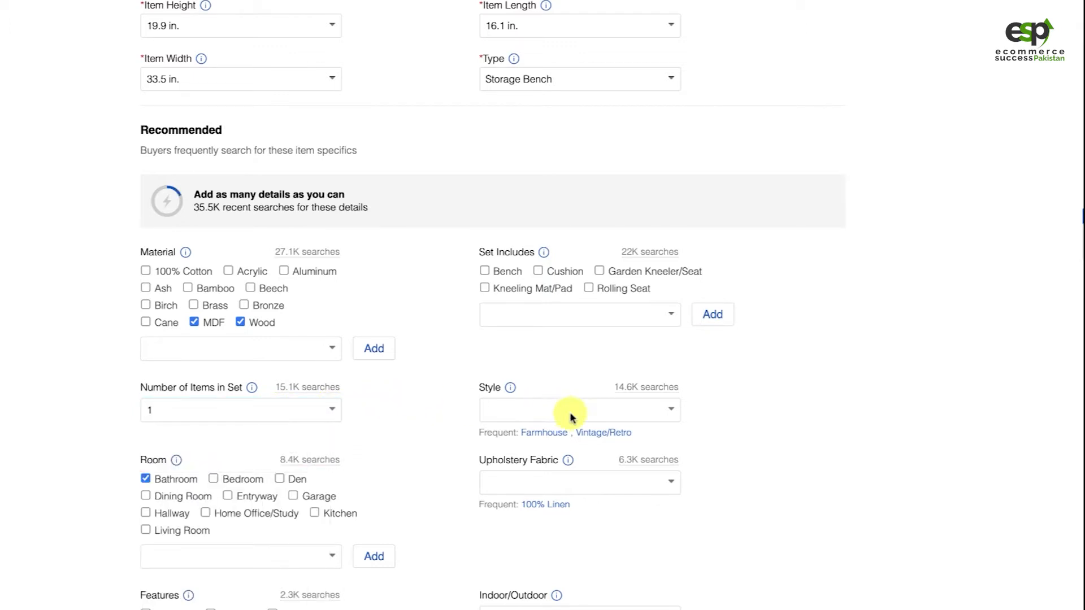
# Check the bench's style in the Overstock specifications and set the listing's recommended Style to Farmhouse
pyautogui.click(672, 411)
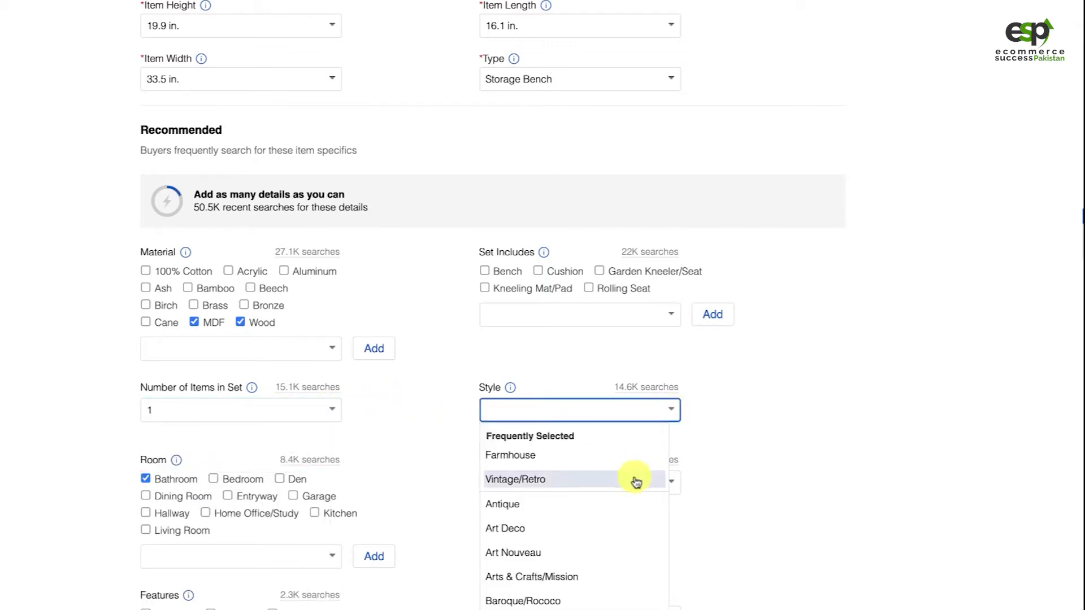
pyautogui.scroll(-2, 623, 559)
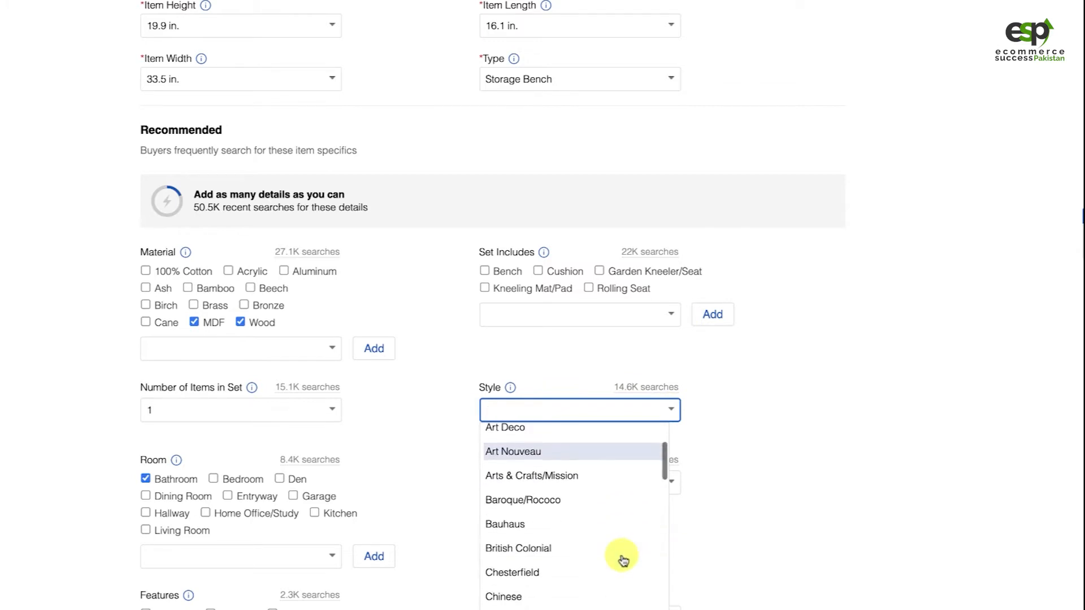
pyautogui.hotkey('ctrl', 'Tab')
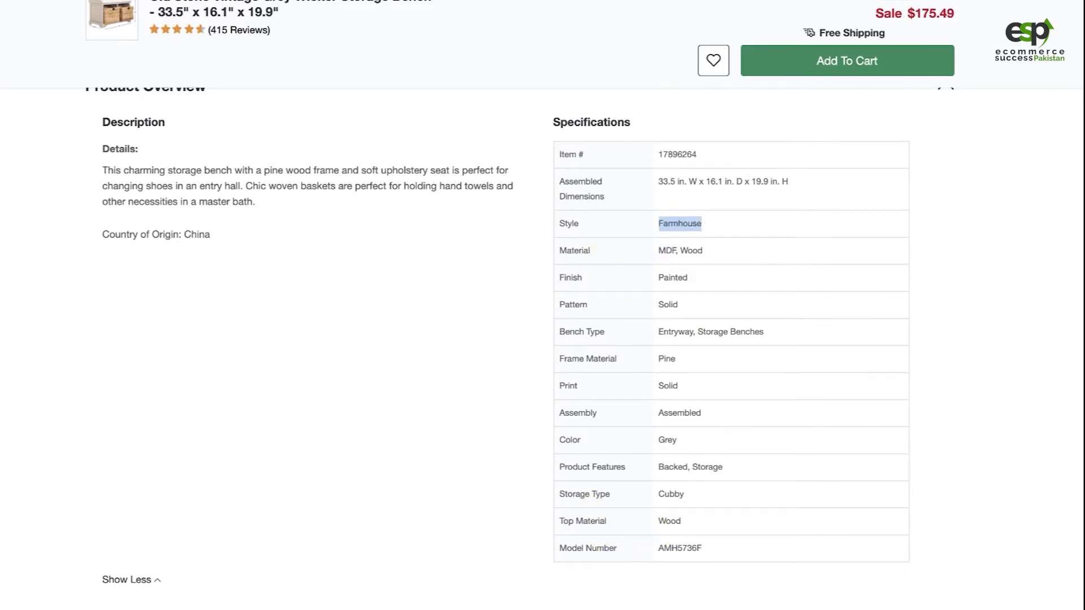
pyautogui.hotkey('ctrl', 'Tab')
pyautogui.write('Farmhouse')
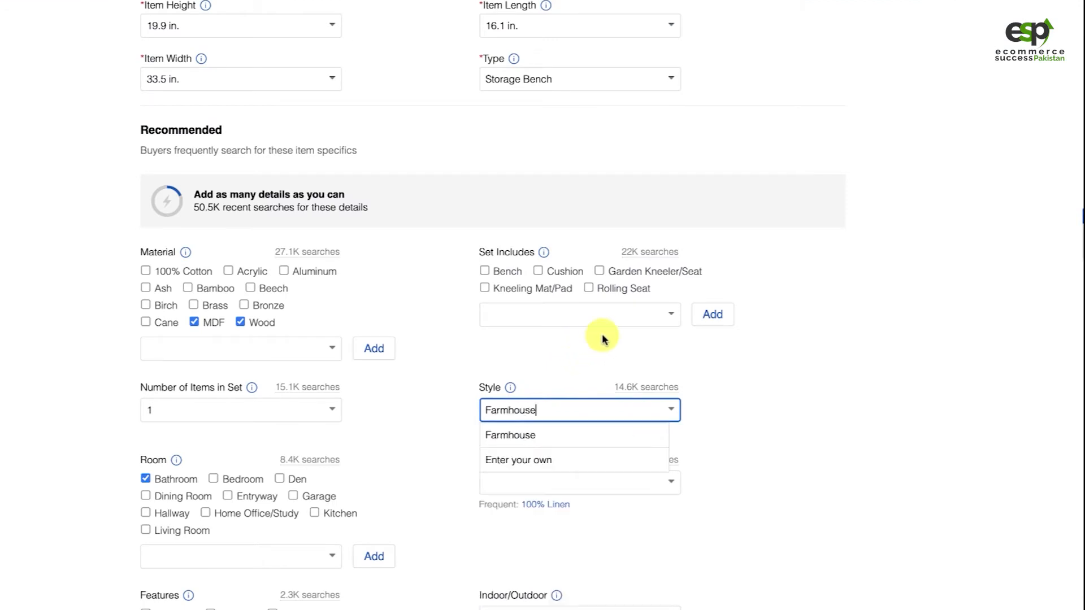
pyautogui.click(520, 434)
# Remove Bathroom from the Room values in the listing's recommended item specifics
pyautogui.scroll(-2, 778, 436)
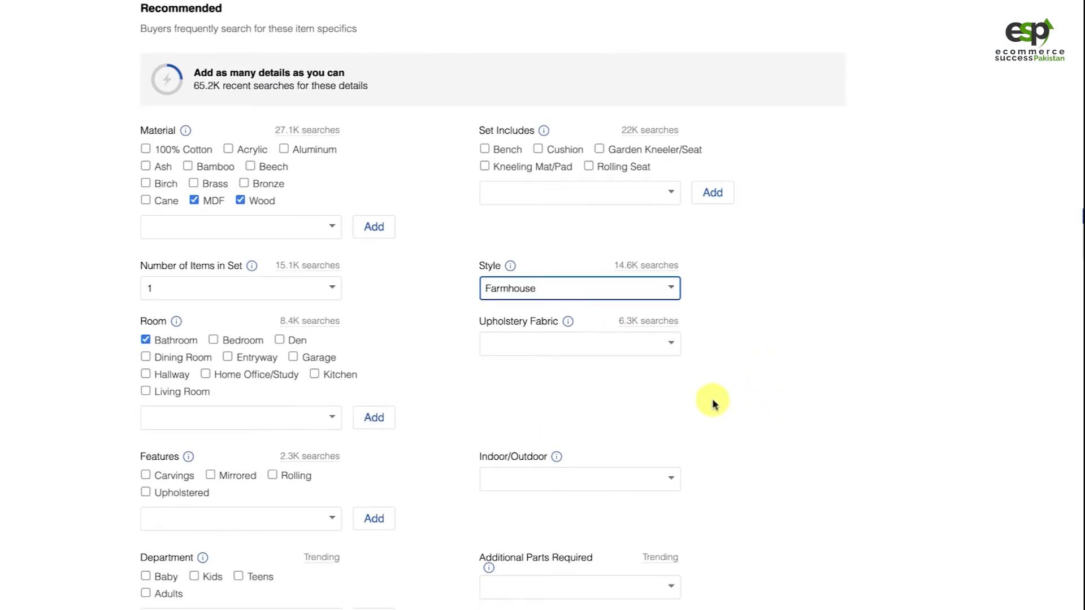
pyautogui.scroll(-1, 713, 402)
pyautogui.click(146, 274)
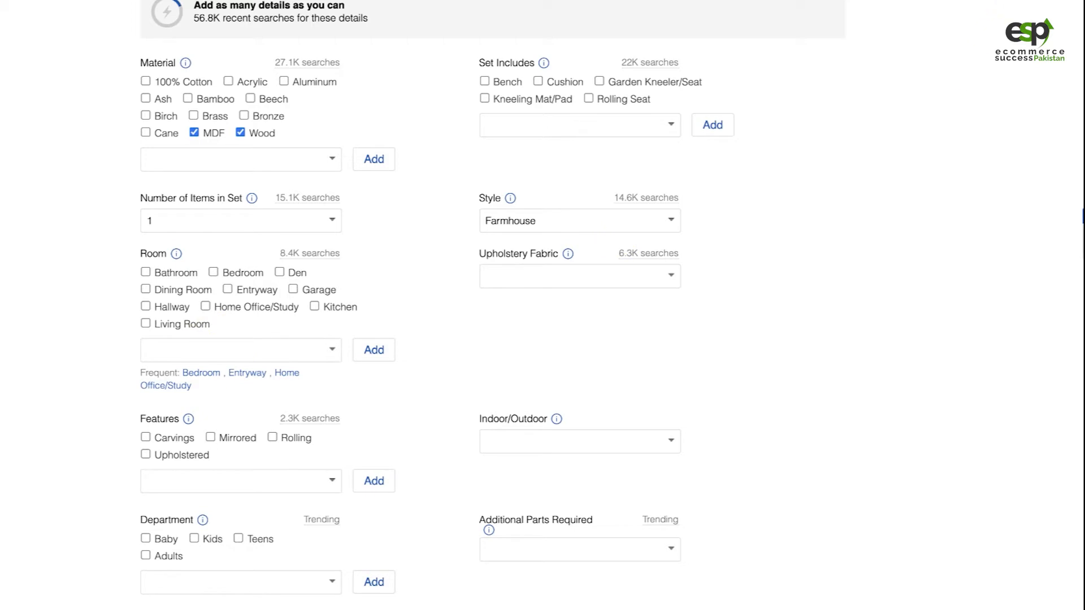
# Review the listing's photo uploads, required specifics and recommended item specifics, including their recent search counts
pyautogui.scroll(14, 940, 89)
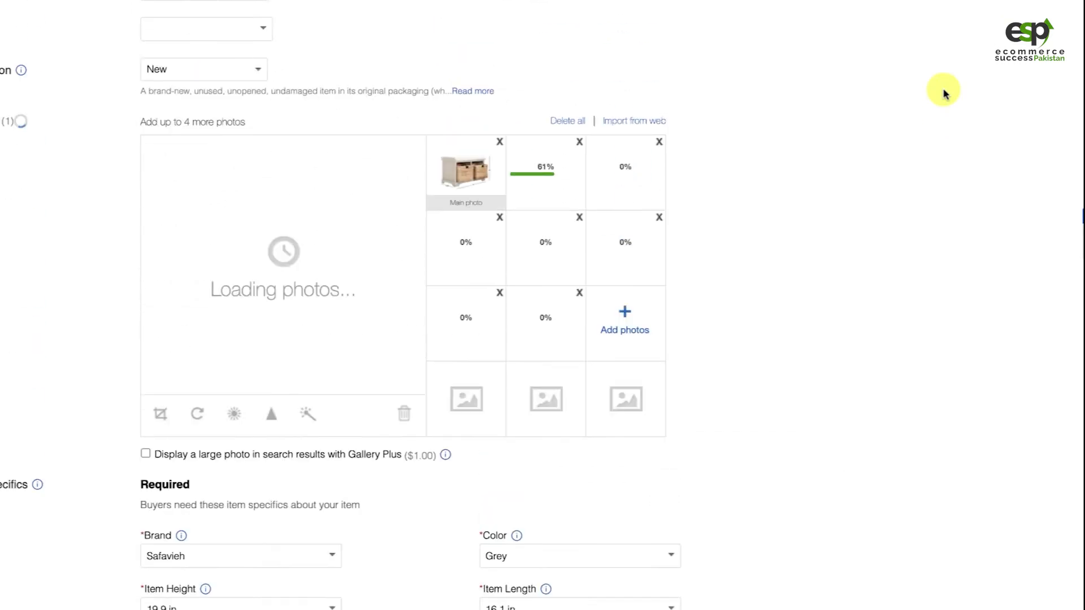
pyautogui.scroll(-2, 944, 90)
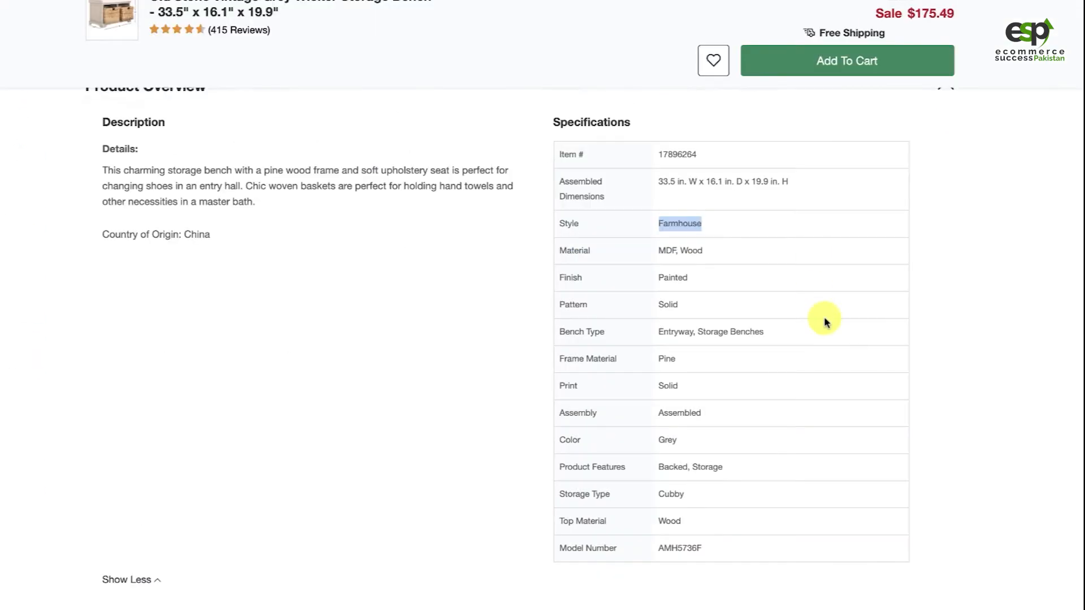
pyautogui.scroll(-1, 824, 317)
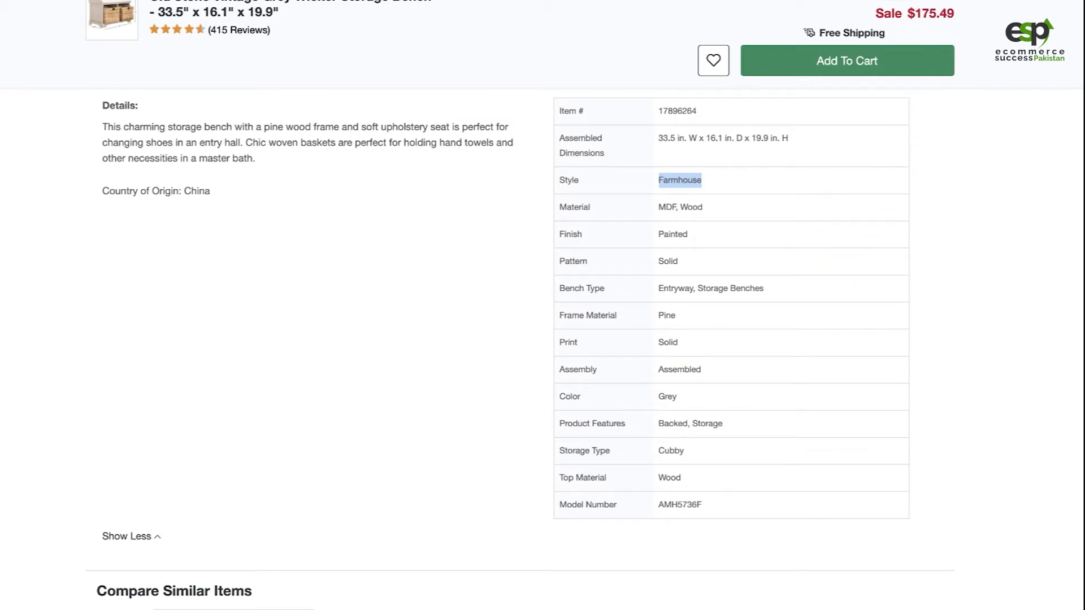
pyautogui.hotkey('ctrl', 'Tab')
pyautogui.scroll(-10, 731, 310)
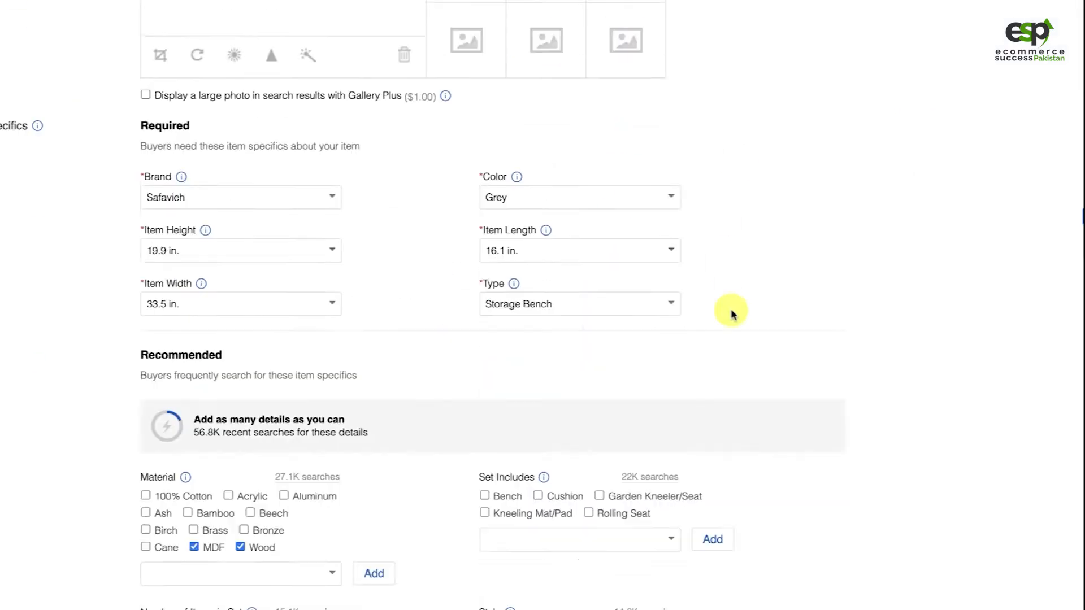
pyautogui.scroll(-1, 464, 364)
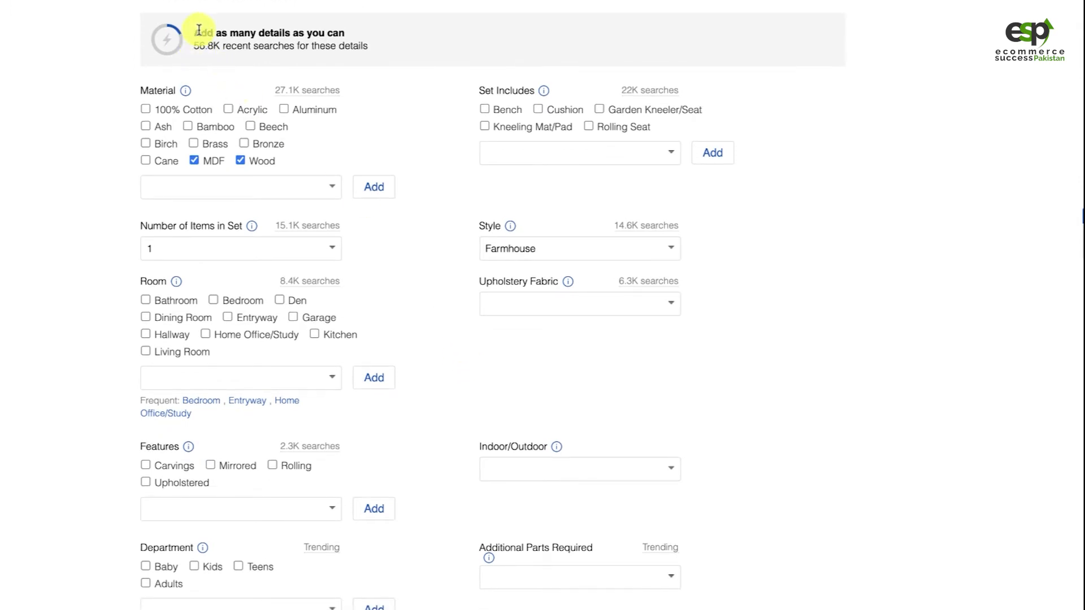
pyautogui.scroll(1, 214, 57)
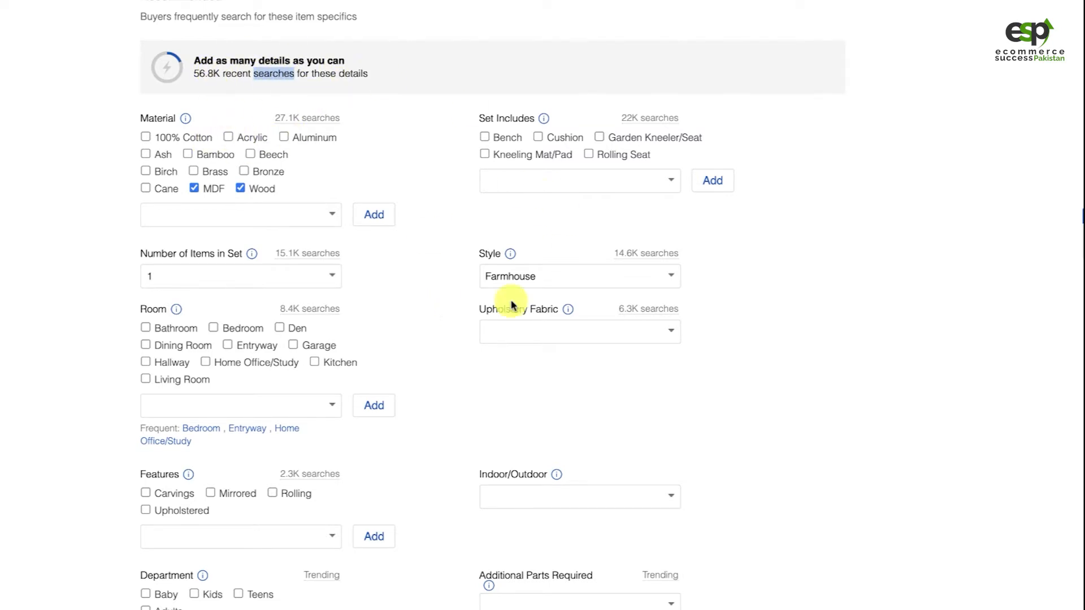
pyautogui.scroll(-5, 430, 294)
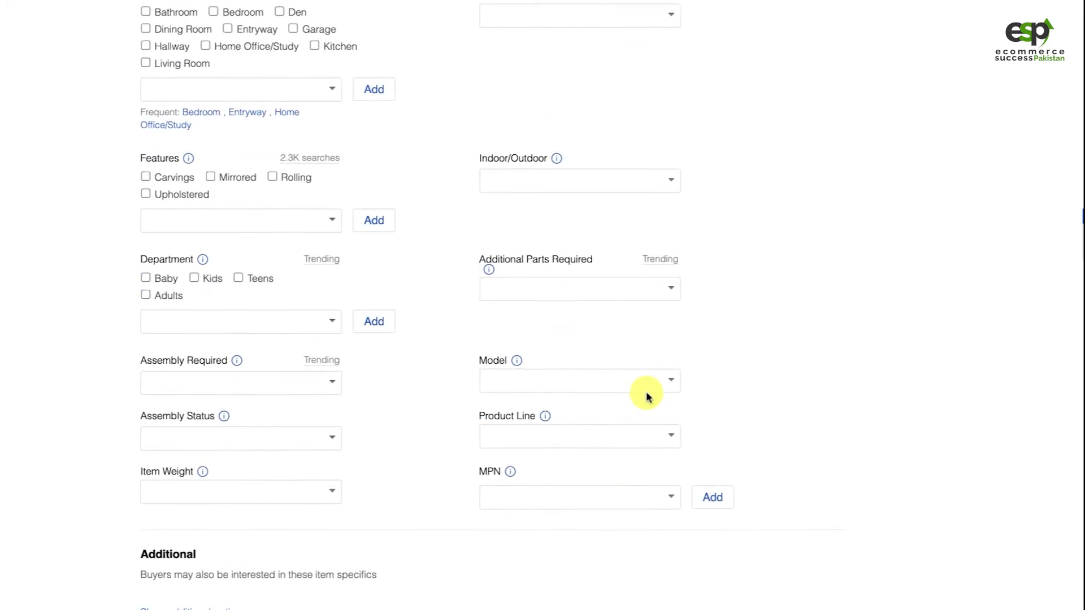
pyautogui.scroll(-1, 806, 413)
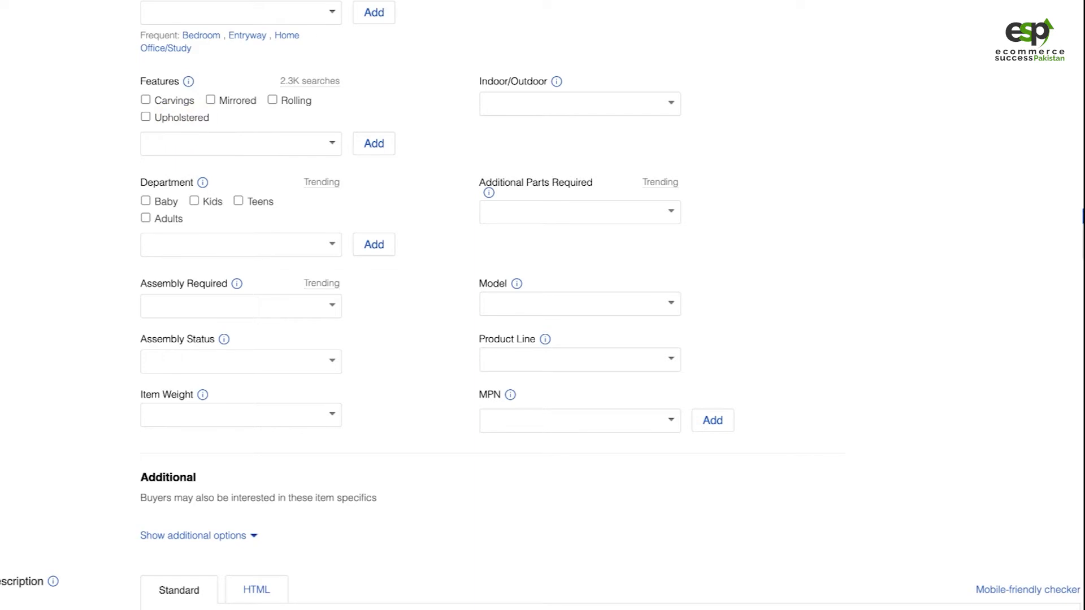
# Compare the Overstock specifications and similar-items section with the unfilled recommended item specifics in the listing
pyautogui.click(927, 1)
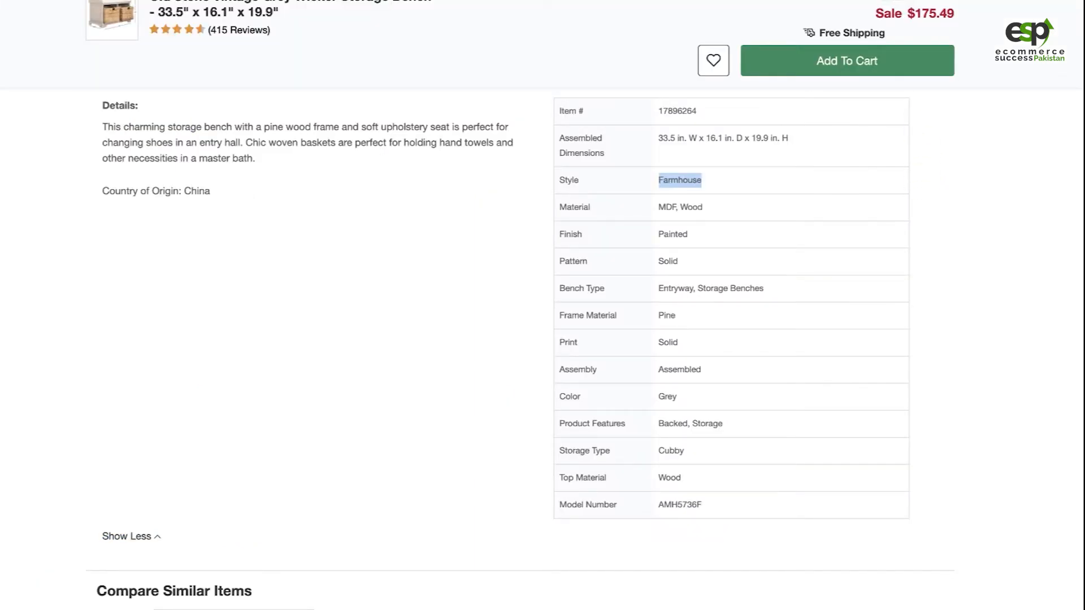
pyautogui.click(565, 1)
pyautogui.scroll(-1, 458, 412)
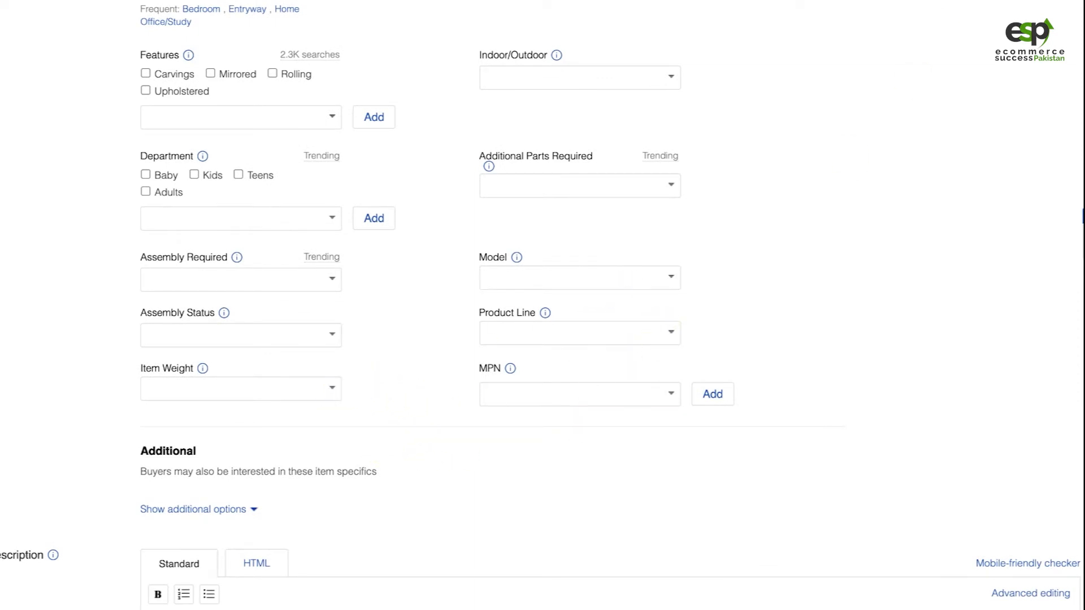
pyautogui.click(735, 1)
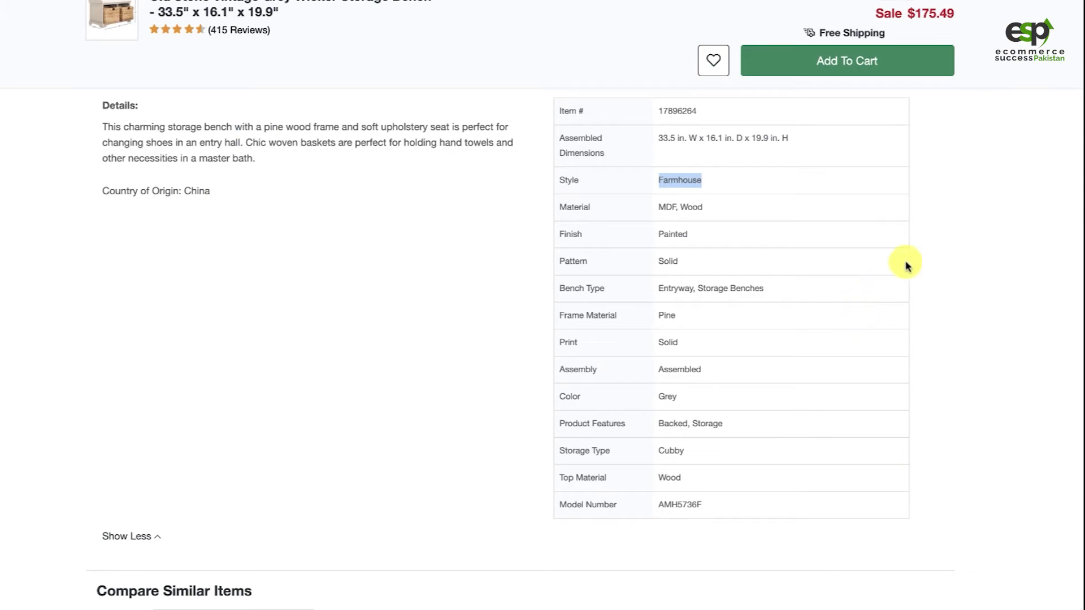
pyautogui.scroll(-15, 947, 221)
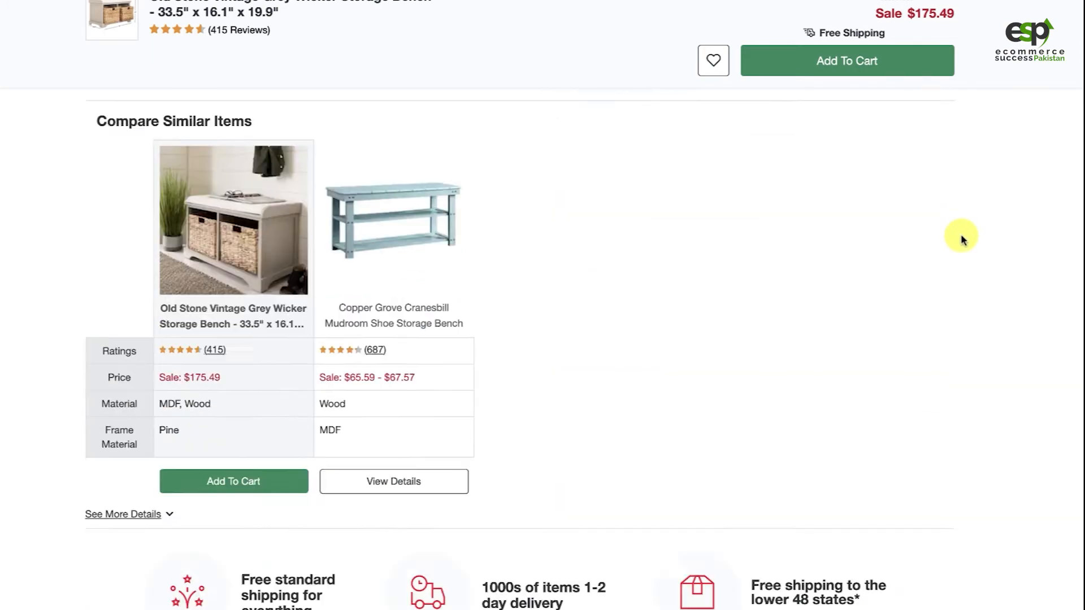
pyautogui.scroll(20, 962, 236)
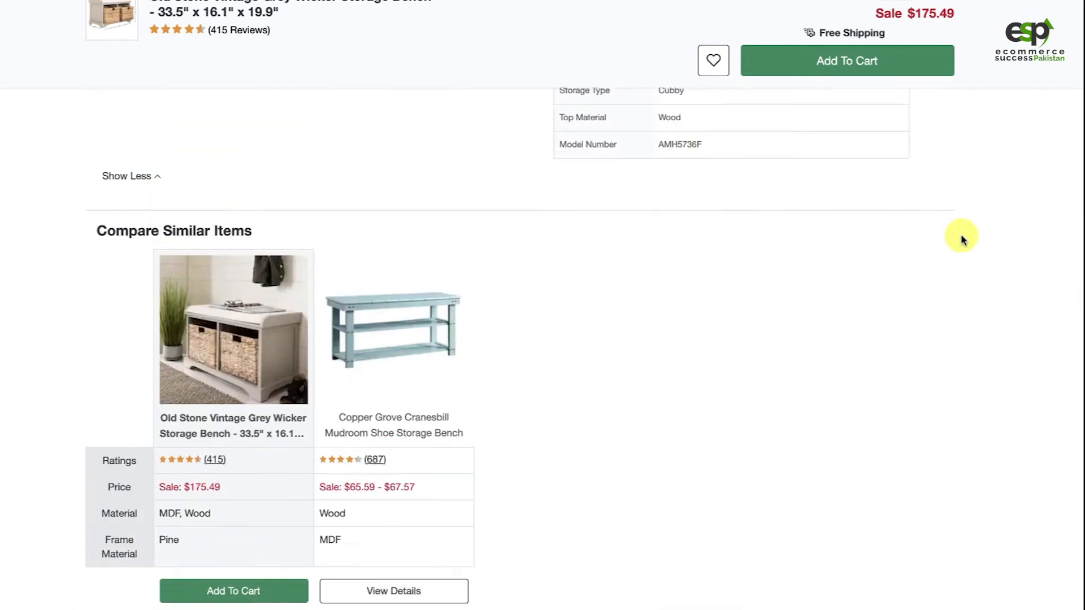
pyautogui.scroll(-3, 959, 252)
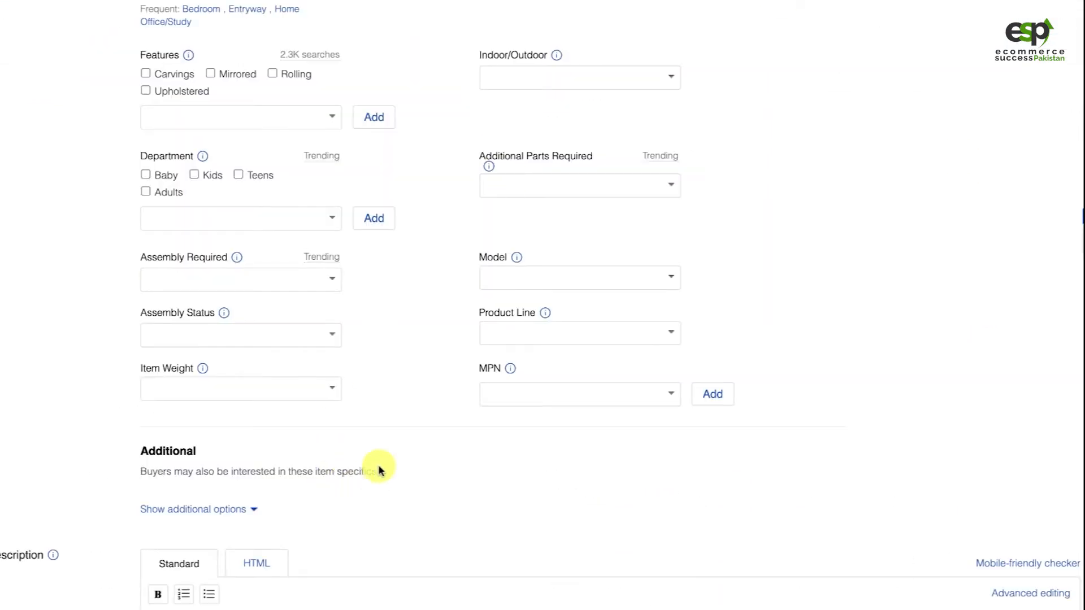
pyautogui.scroll(-2, 419, 417)
pyautogui.scroll(-3, 412, 315)
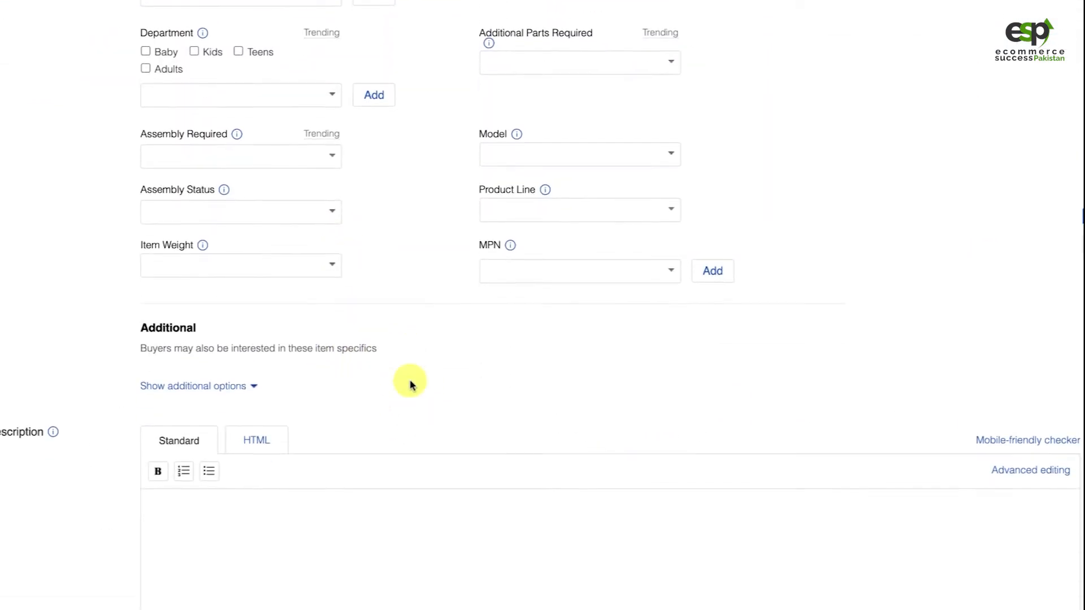
pyautogui.scroll(6, 422, 243)
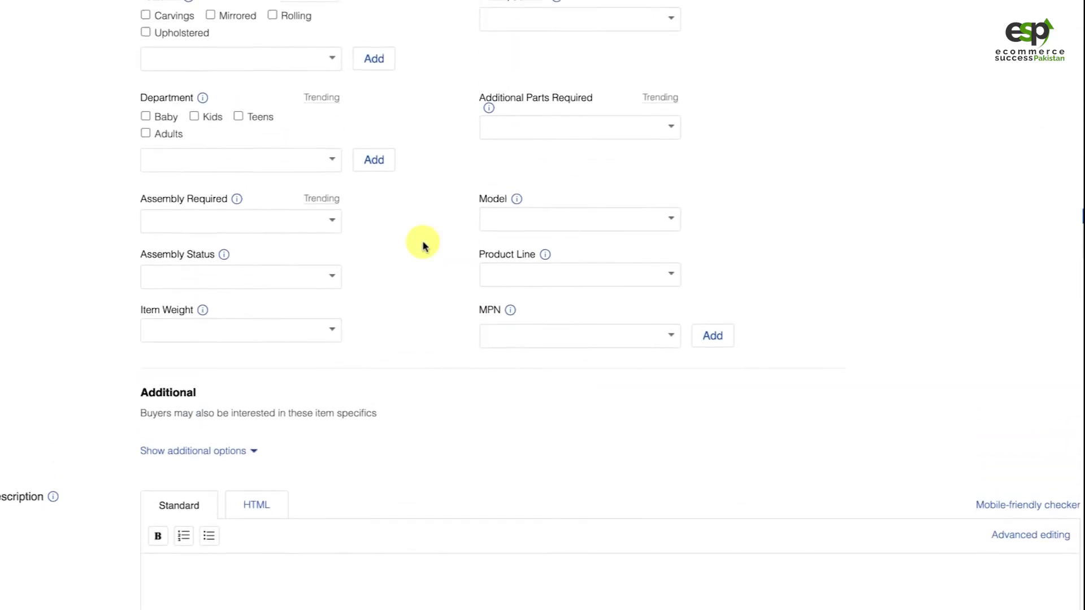
pyautogui.scroll(2, 467, 342)
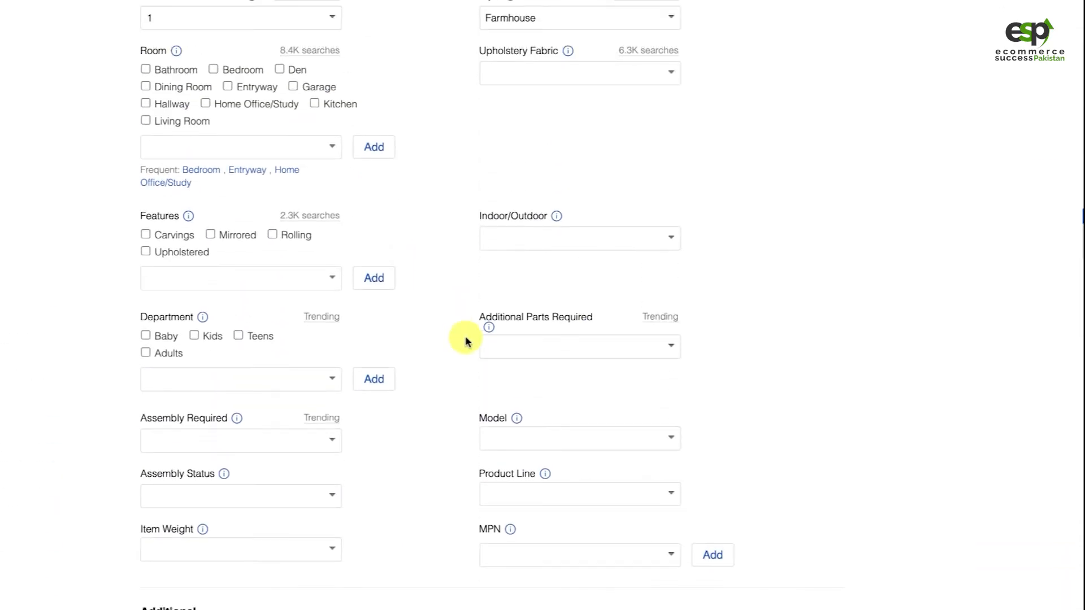
pyautogui.scroll(2, 475, 362)
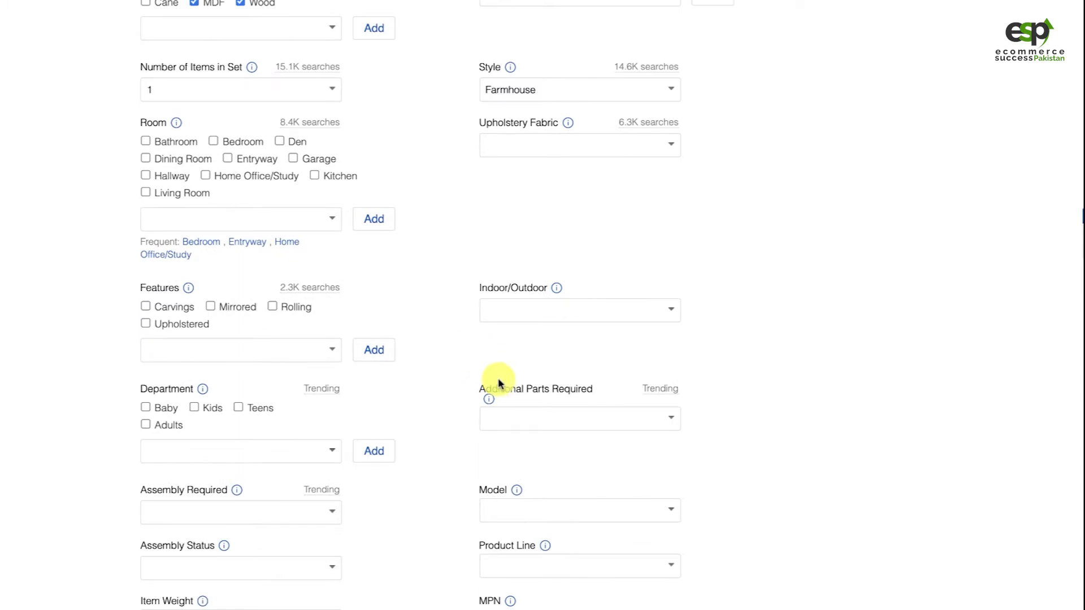
pyautogui.scroll(4, 497, 390)
# Copy the product details paragraph from the Overstock description into the listing's item description
pyautogui.scroll(-20, 496, 384)
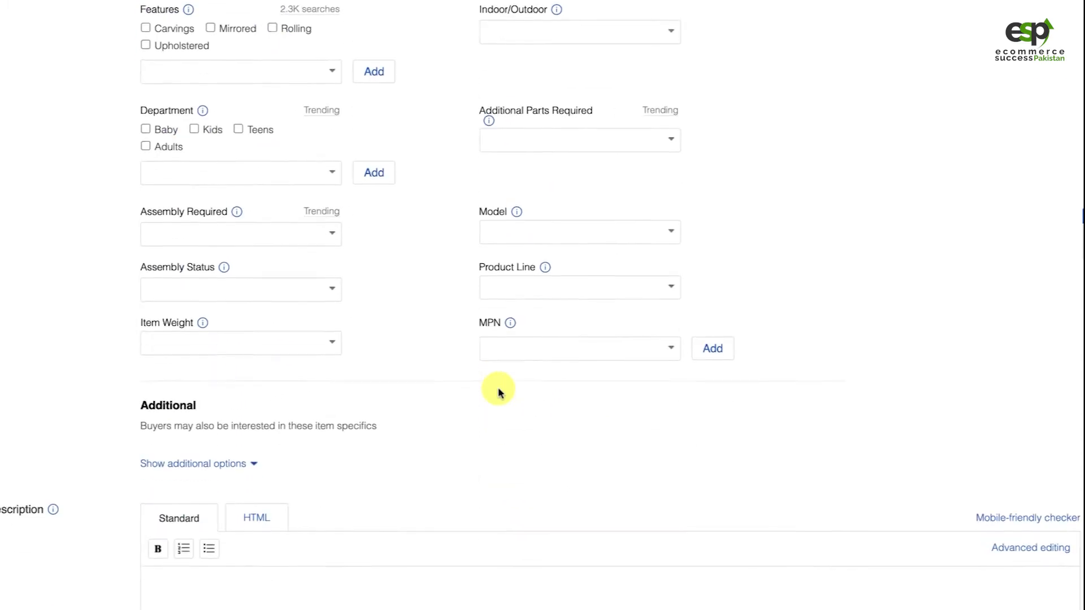
pyautogui.click(494, 368)
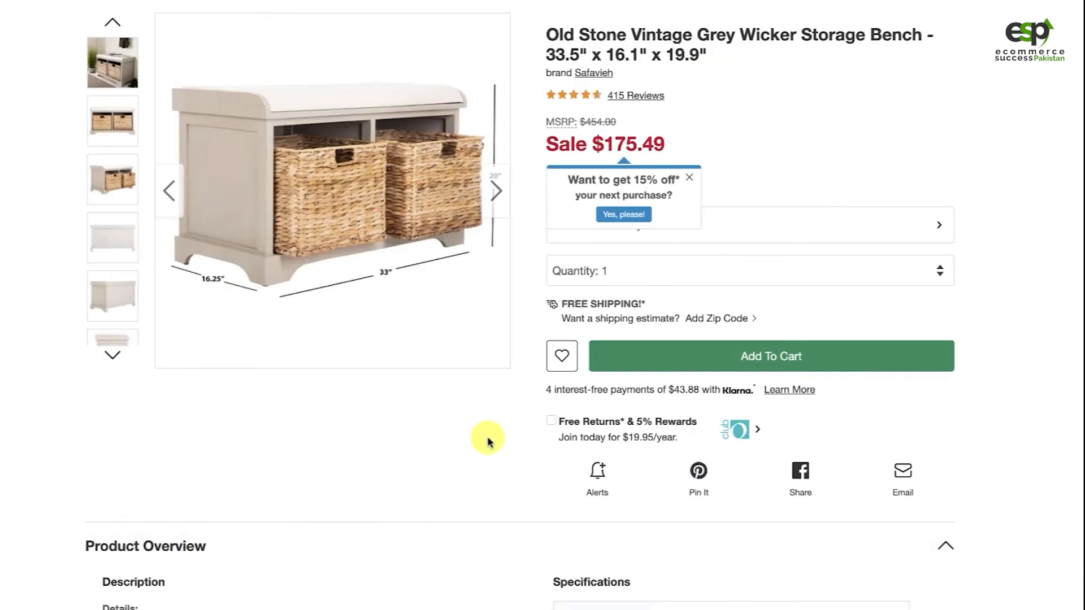
pyautogui.scroll(-8, 487, 438)
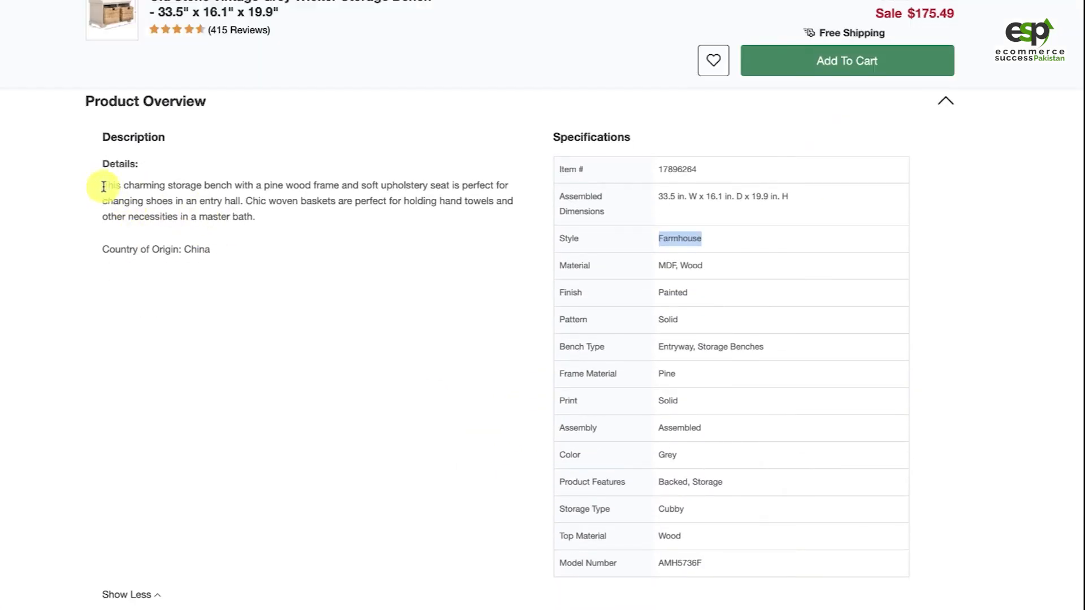
pyautogui.moveTo(102, 186); pyautogui.dragTo(262, 229)
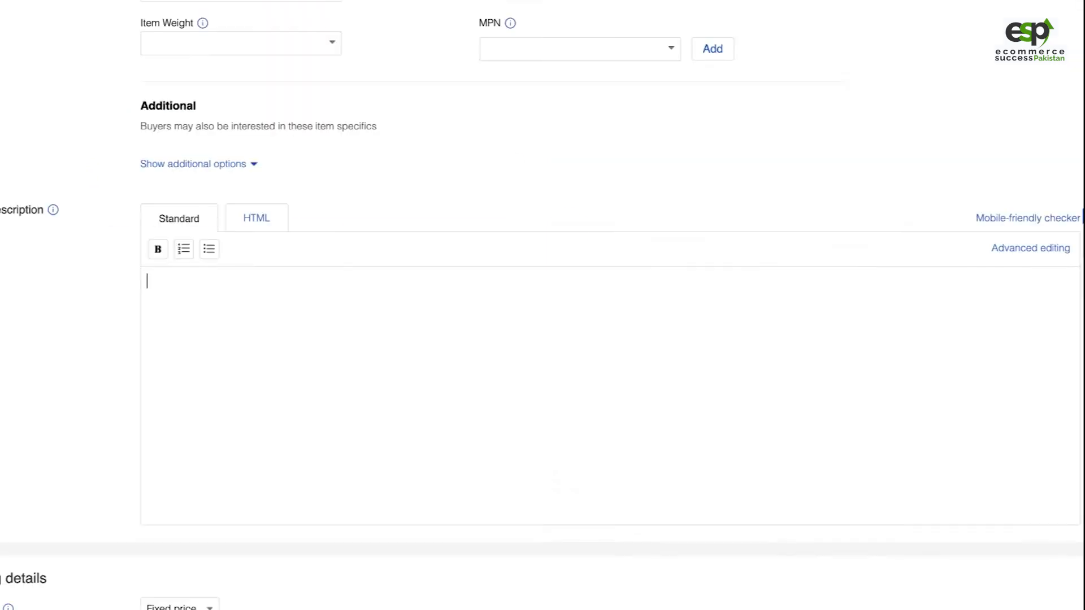
pyautogui.write('This charming storage bench with a pine wood frame and soft upholstery seat is perfect for changing shoes in an entry hall. Chic woven baskets are perfect for holding hand towels and other necessities in a master bath.')
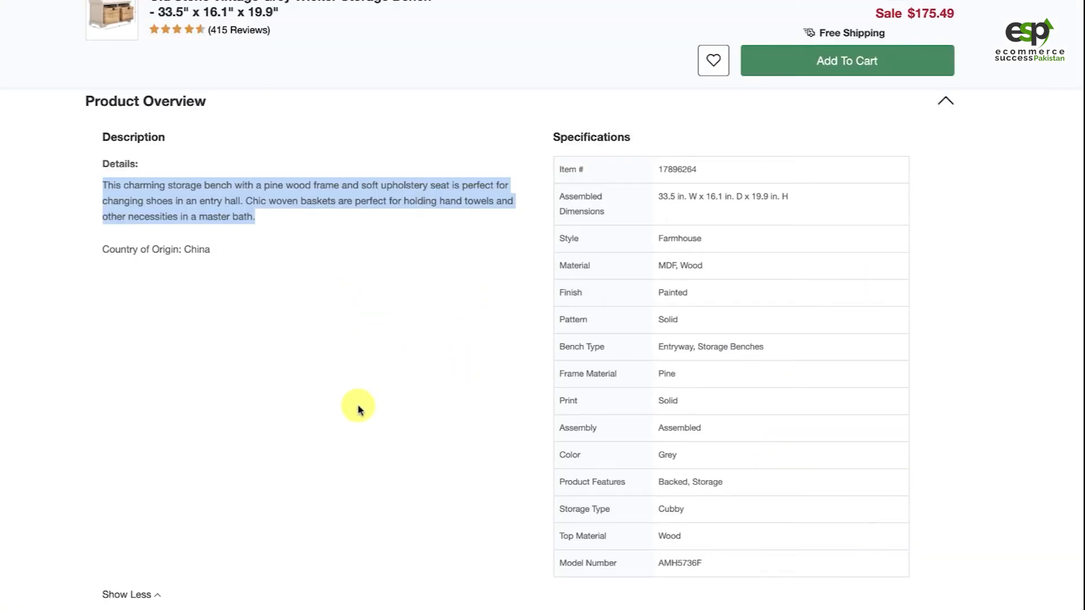
# Look through the rest of the Overstock product page, and check the listing's description text and photo uploads
pyautogui.scroll(-1, 358, 407)
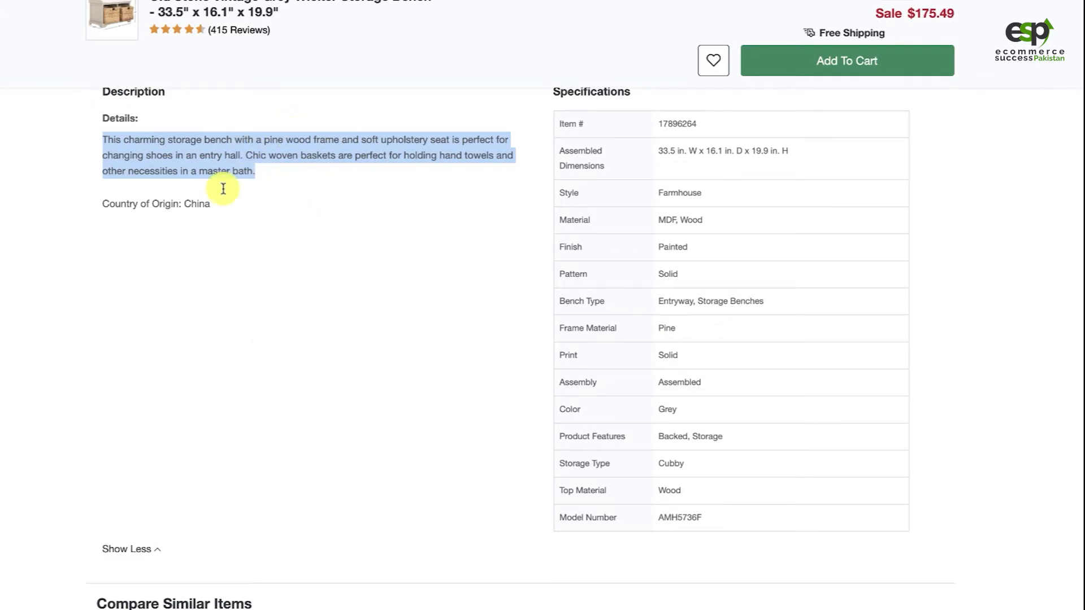
pyautogui.scroll(-10, 378, 302)
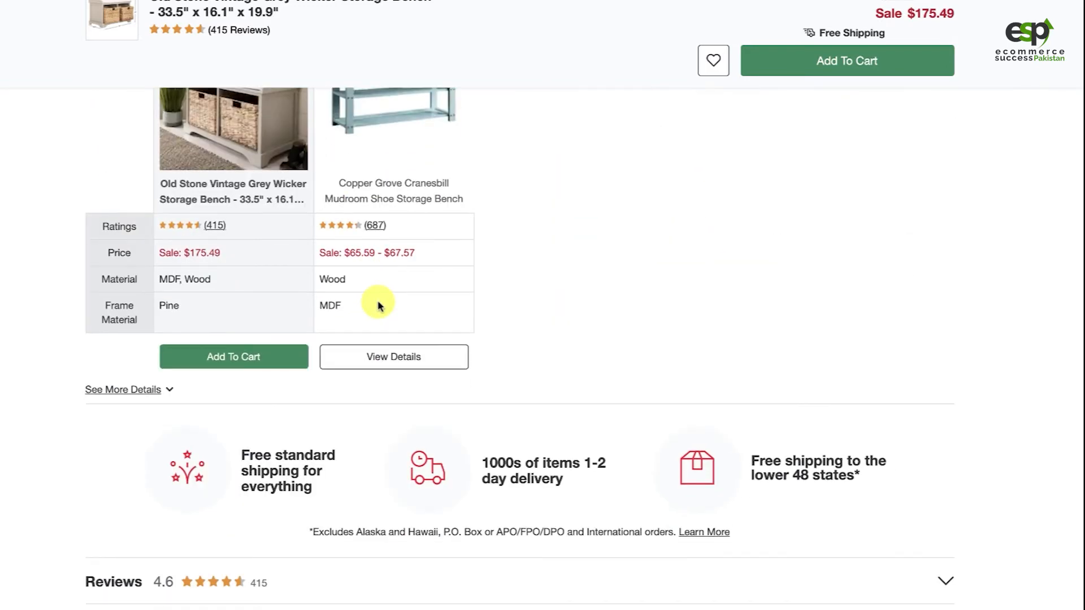
pyautogui.scroll(-6, 541, 472)
pyautogui.scroll(-13, 541, 474)
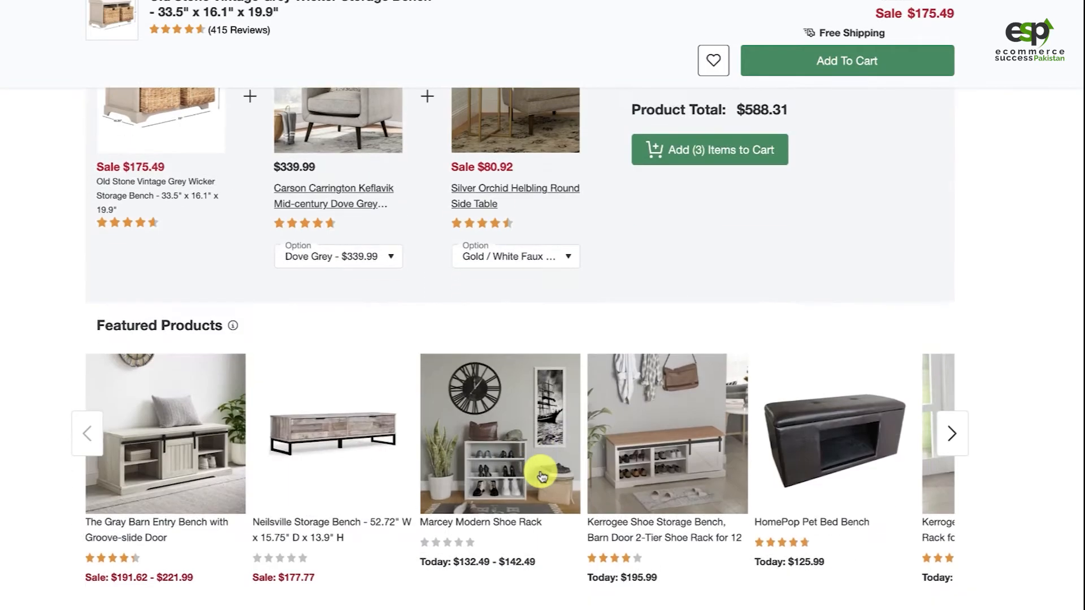
pyautogui.scroll(-5, 540, 452)
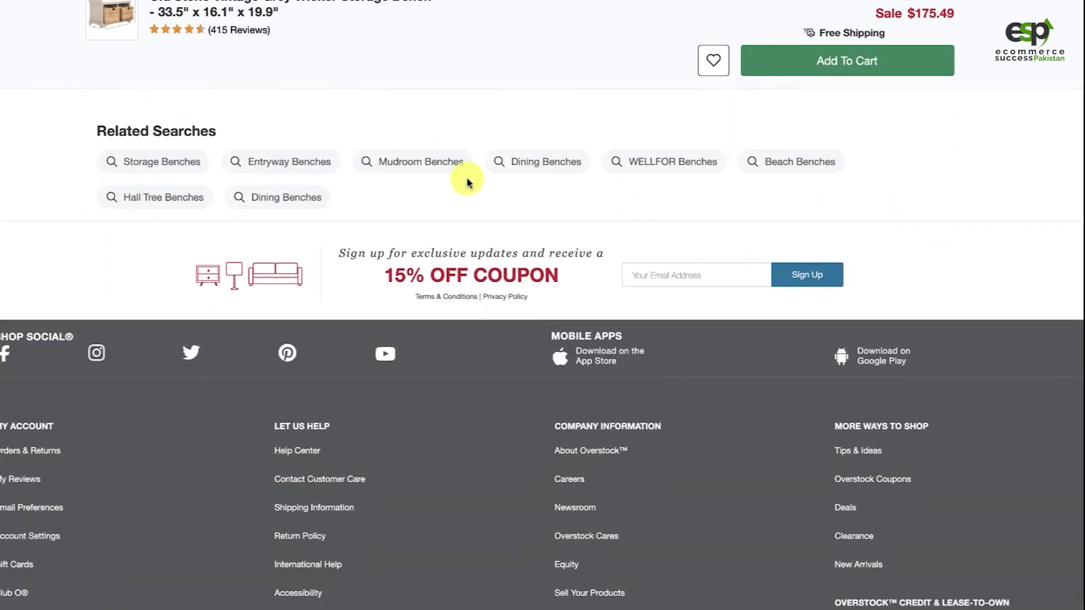
pyautogui.scroll(20, 460, 164)
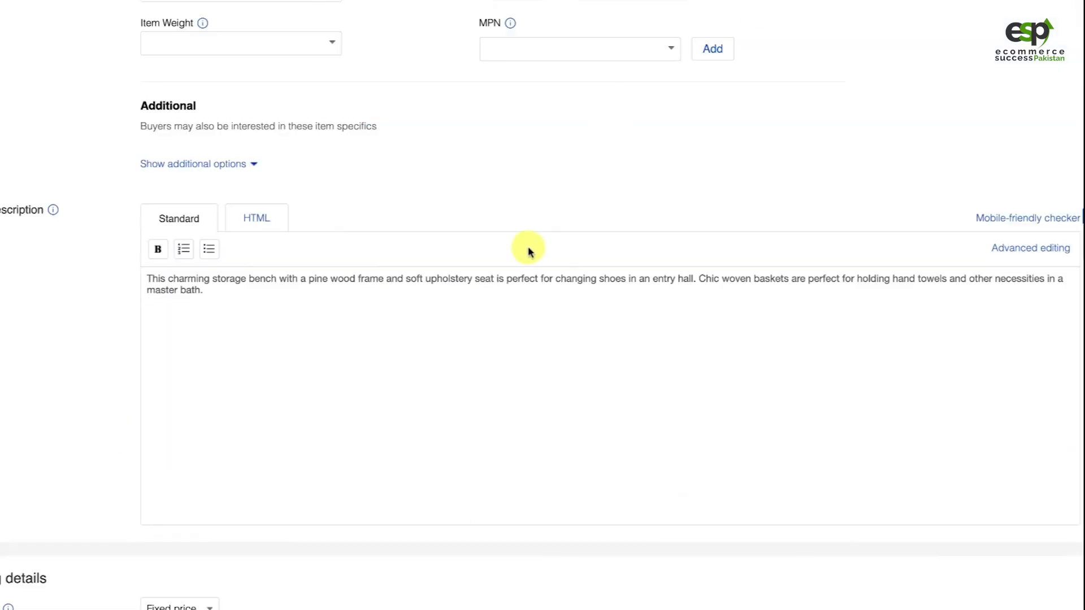
pyautogui.scroll(9, 528, 247)
pyautogui.scroll(15, 752, 184)
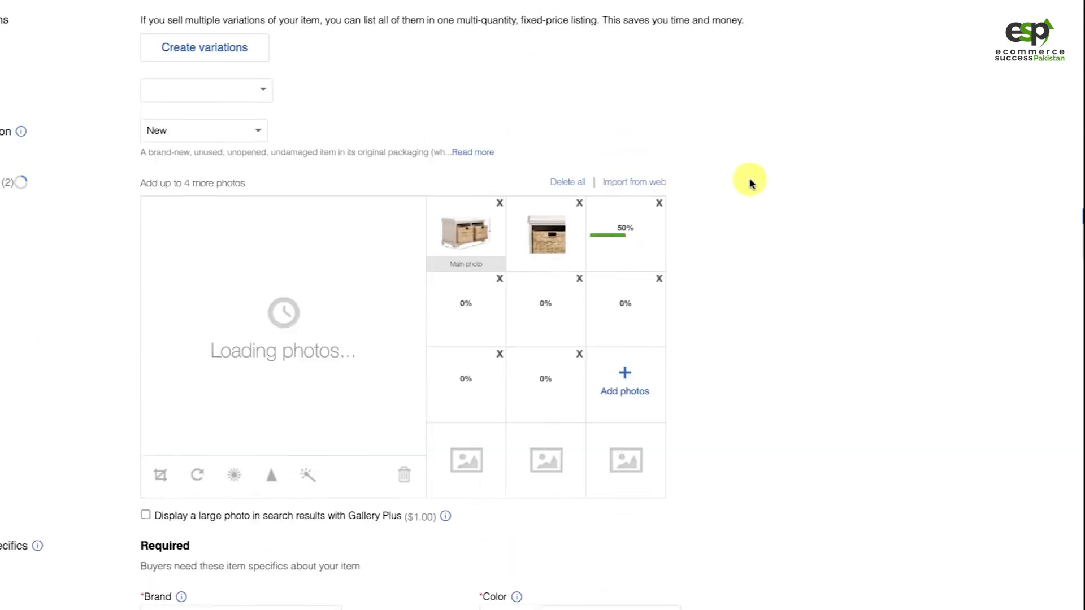
# Copy the listing title and insert it on its own line above the paragraph in the item description
pyautogui.scroll(2, 740, 189)
pyautogui.tripleClick(395, 126)
pyautogui.hotkey('ctrl', 'c')
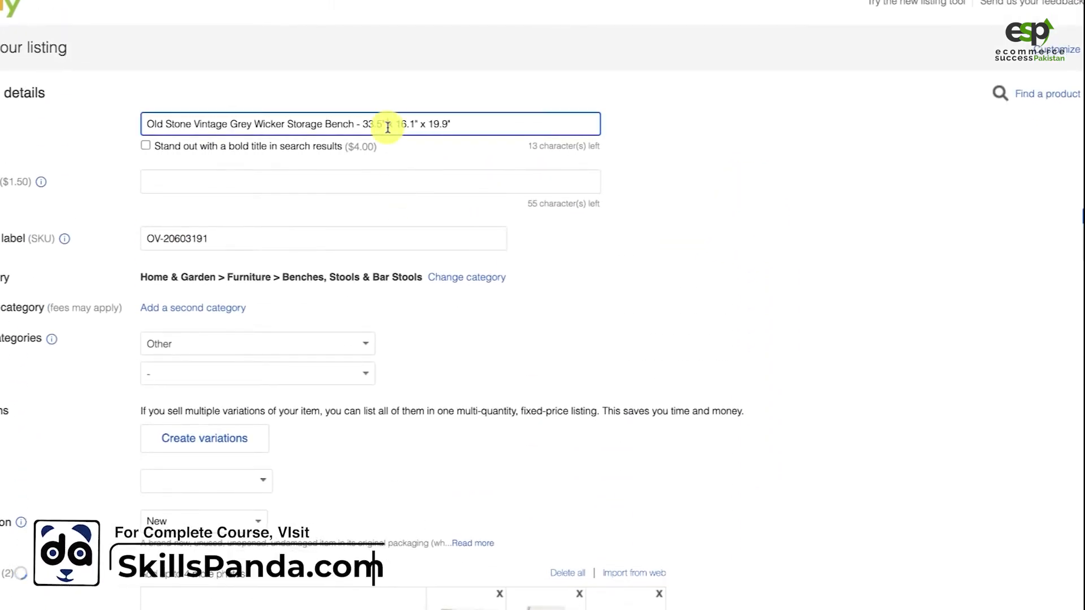
pyautogui.scroll(-15, 529, 275)
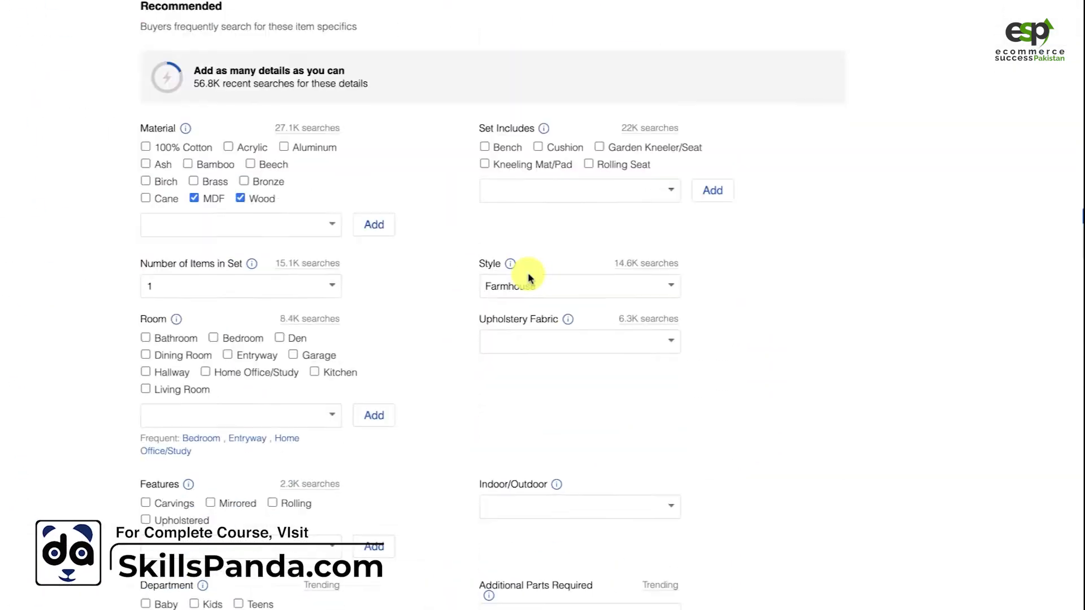
pyautogui.scroll(-3, 529, 275)
pyautogui.click(267, 290)
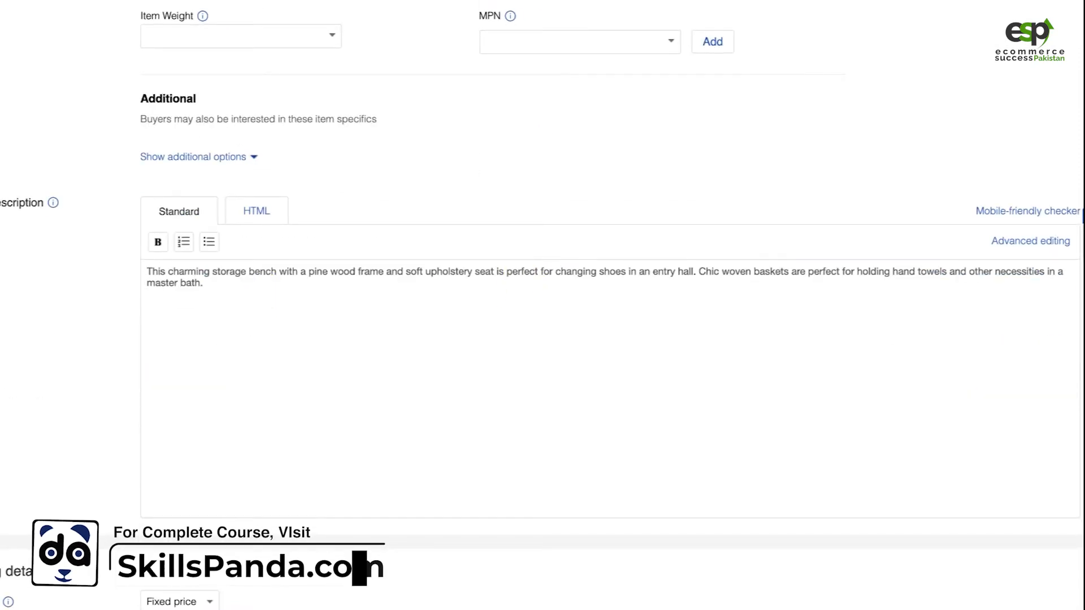
pyautogui.press('Return')
pyautogui.press('Return')
pyautogui.press('Up')
pyautogui.press('Up')
pyautogui.hotkey('ctrl', 'v')
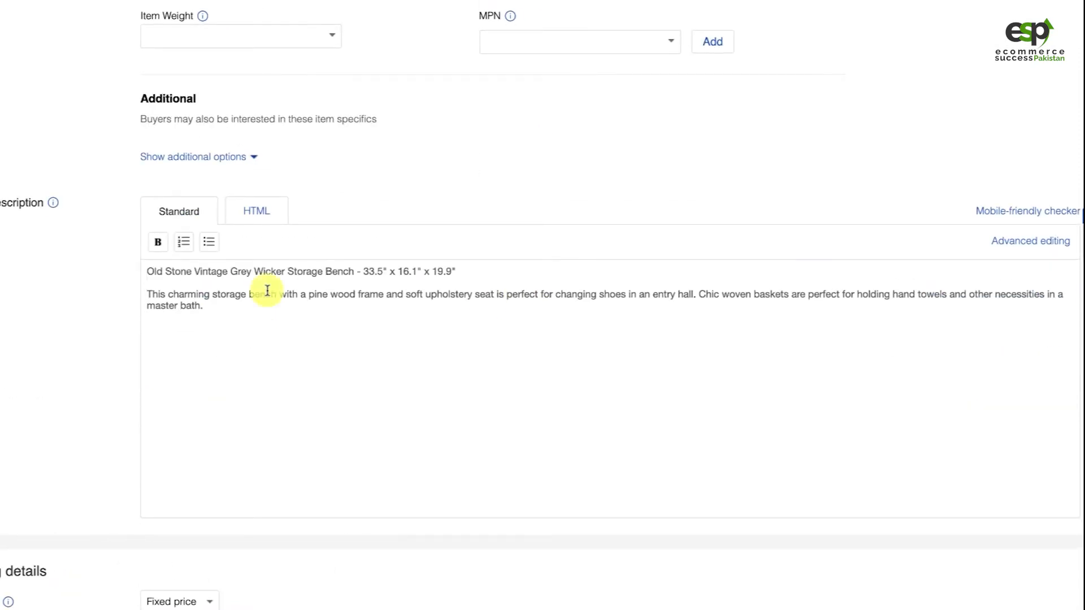
pyautogui.press('Return')
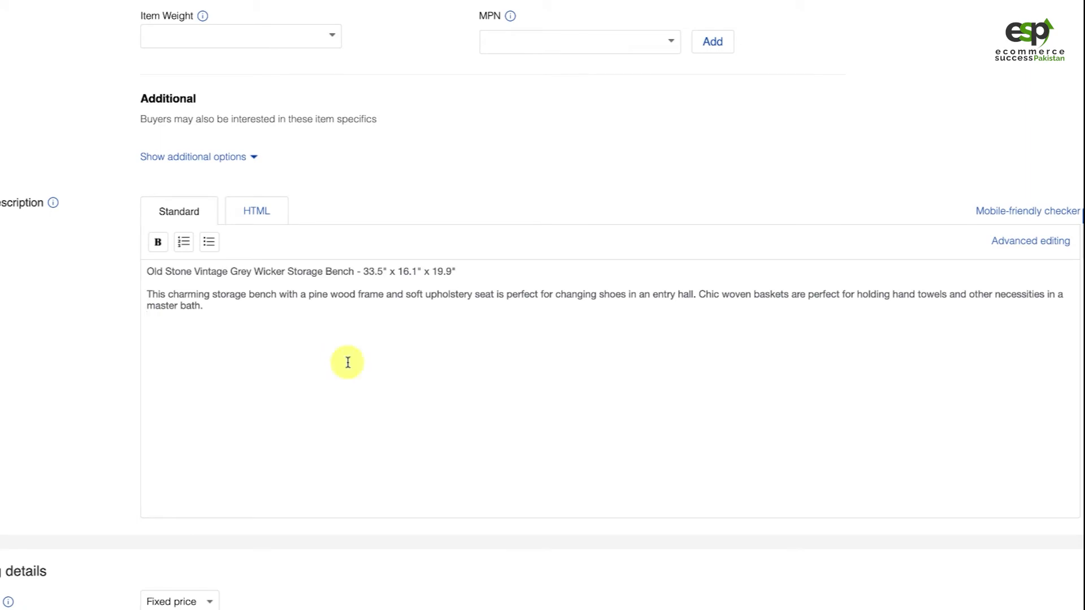
# Check the available selling formats and keep the listing at Fixed price with Good 'Til Cancelled duration
pyautogui.scroll(-5, 679, 317)
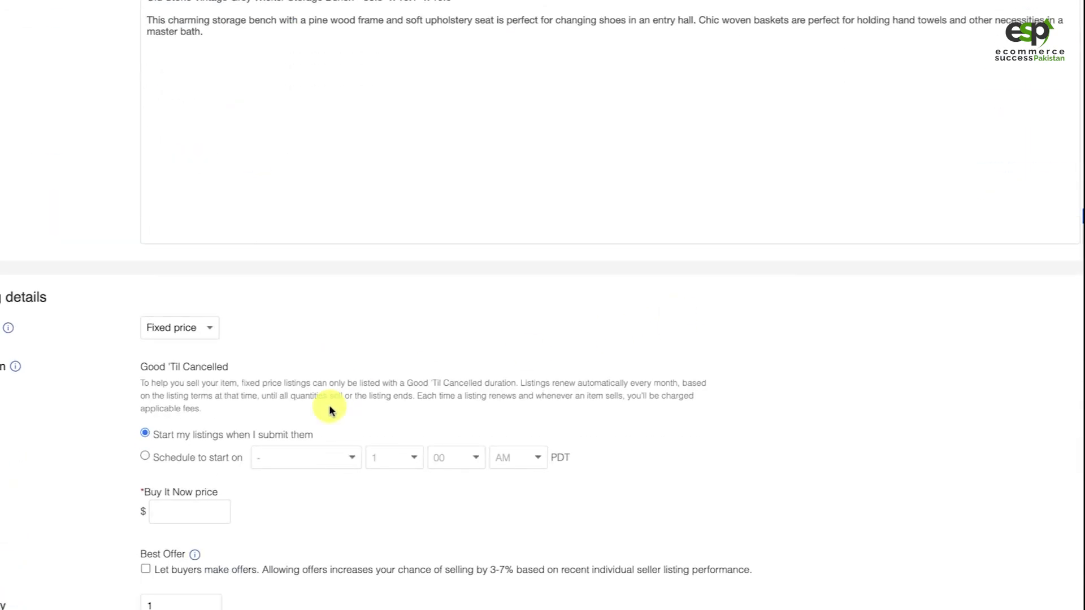
pyautogui.click(190, 336)
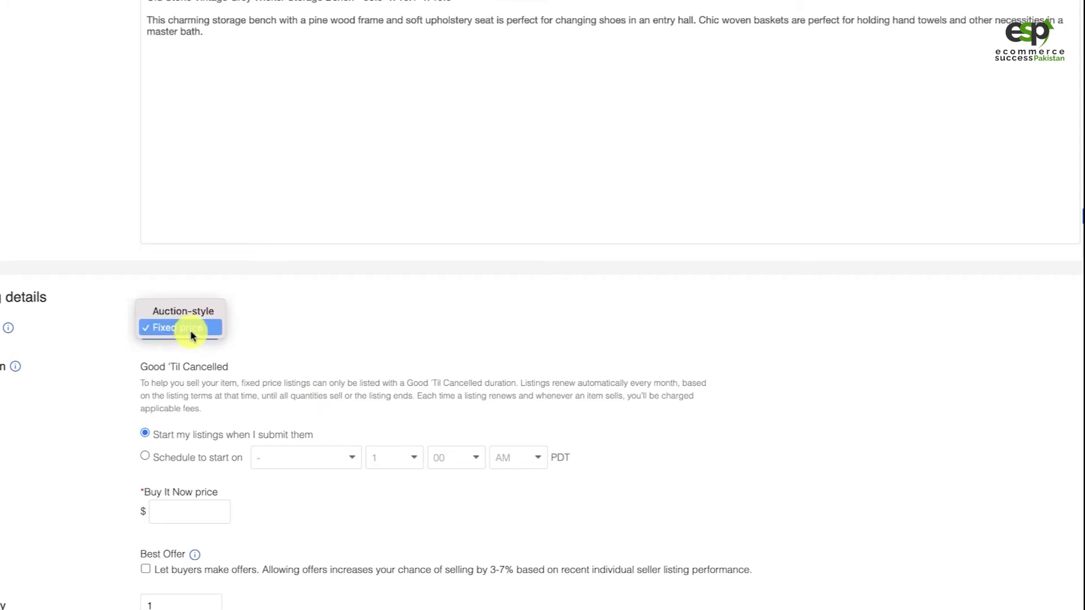
pyautogui.click(261, 321)
pyautogui.scroll(-1, 310, 368)
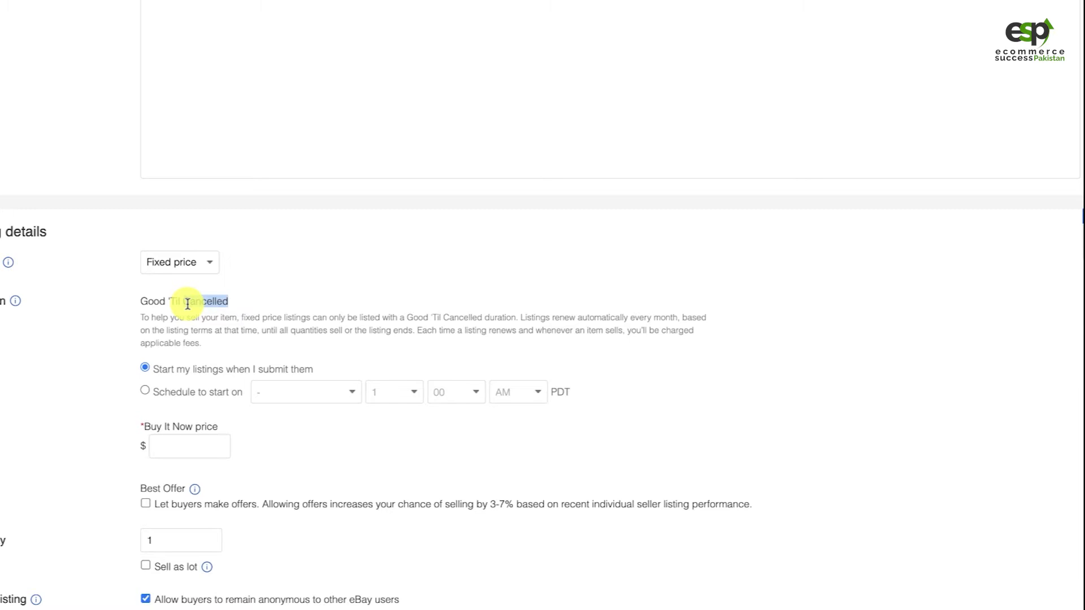
# Check the bench's sale price and shipping terms on the Overstock product page for pricing the listing
pyautogui.click(172, 448)
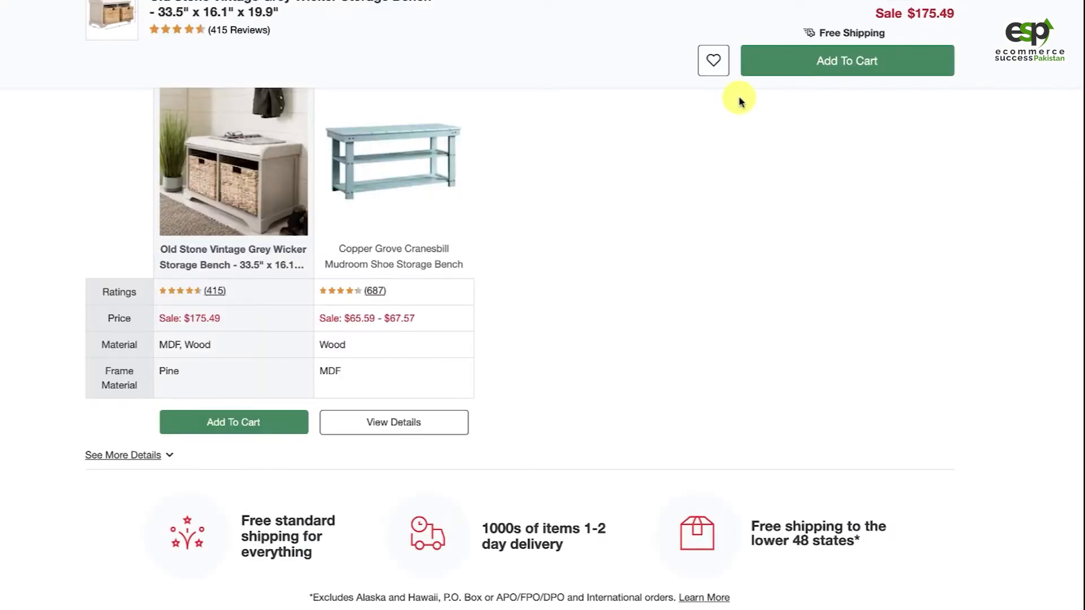
pyautogui.scroll(8, 757, 108)
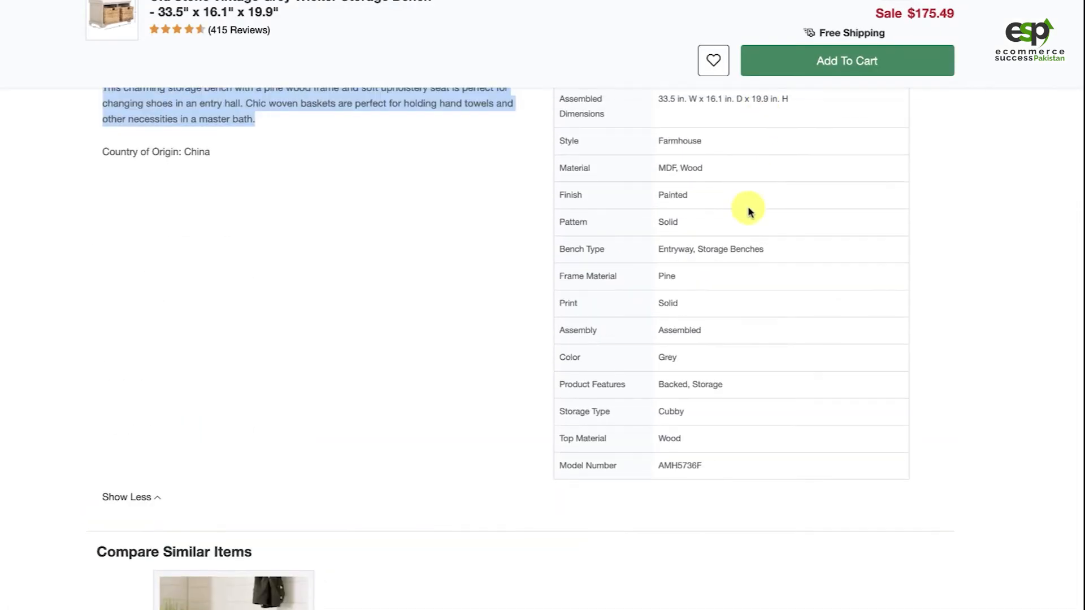
pyautogui.scroll(10, 752, 214)
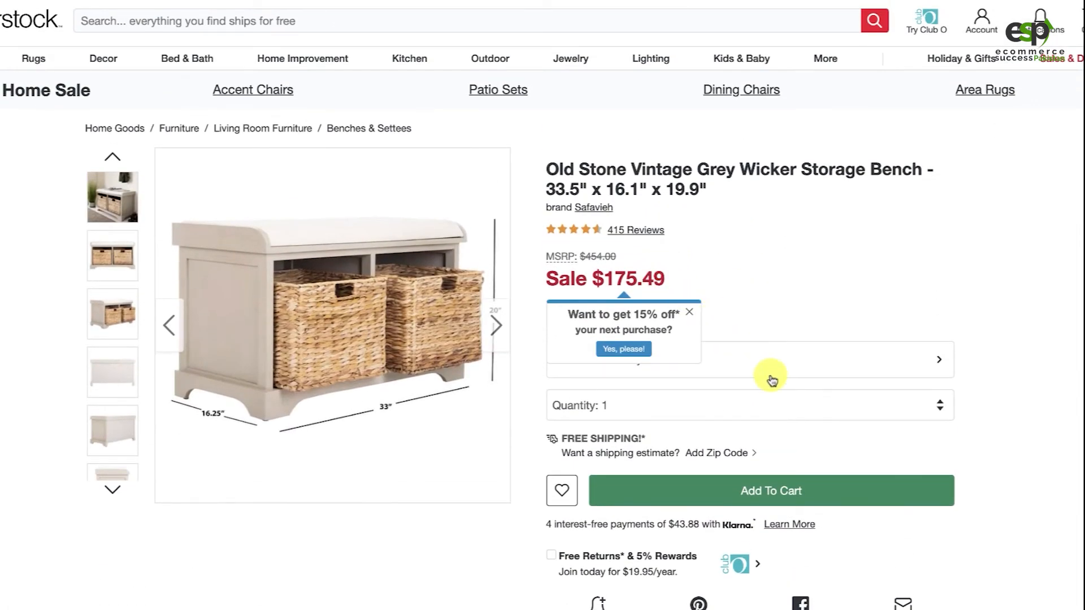
pyautogui.scroll(-1, 771, 380)
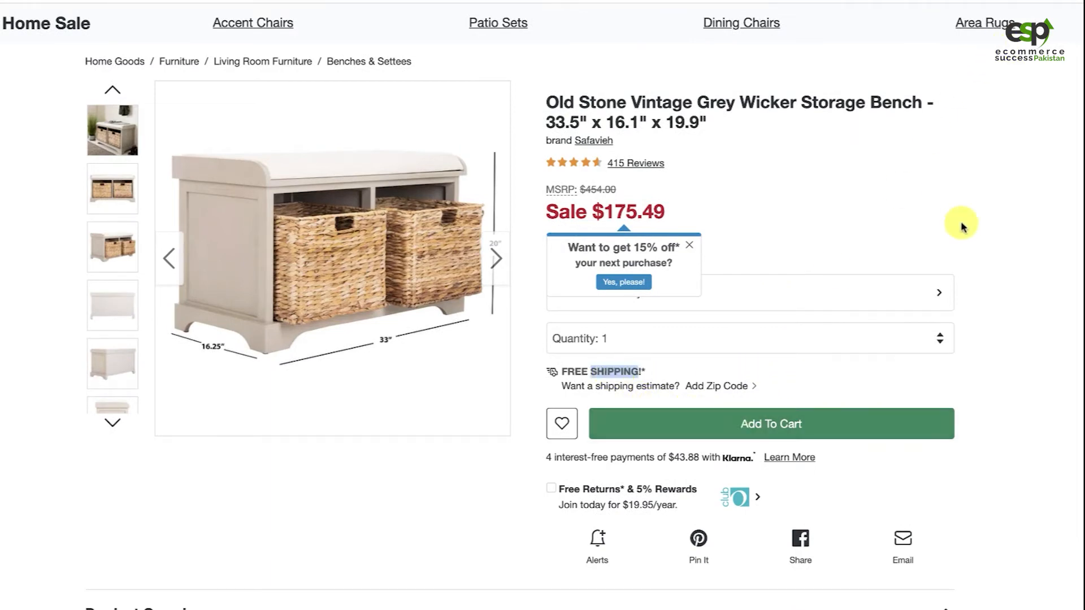
pyautogui.scroll(1, 964, 228)
pyautogui.moveTo(922, 30)
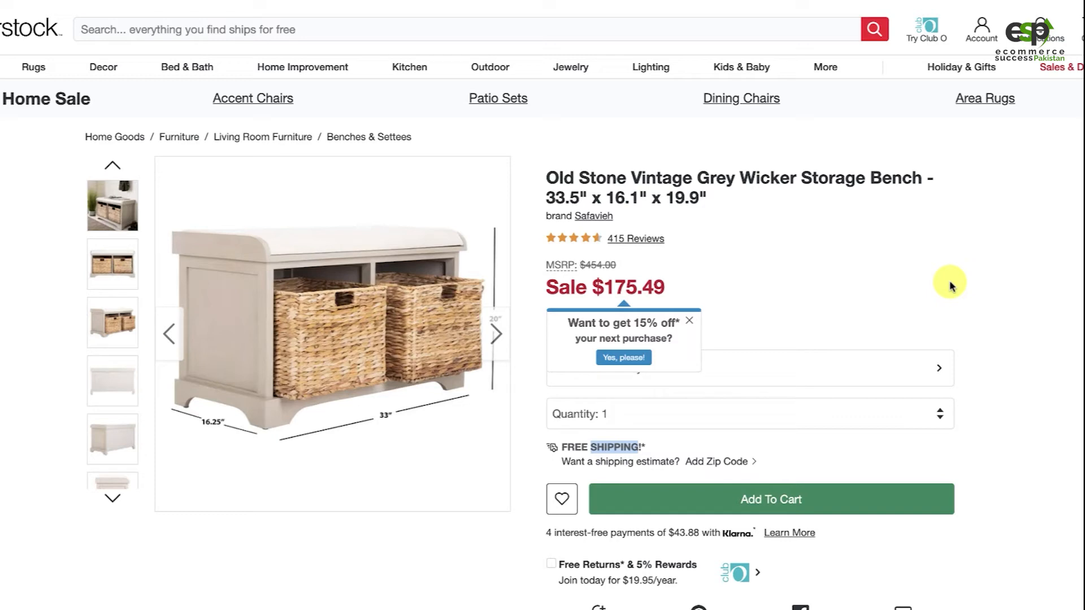
pyautogui.click(1006, 344)
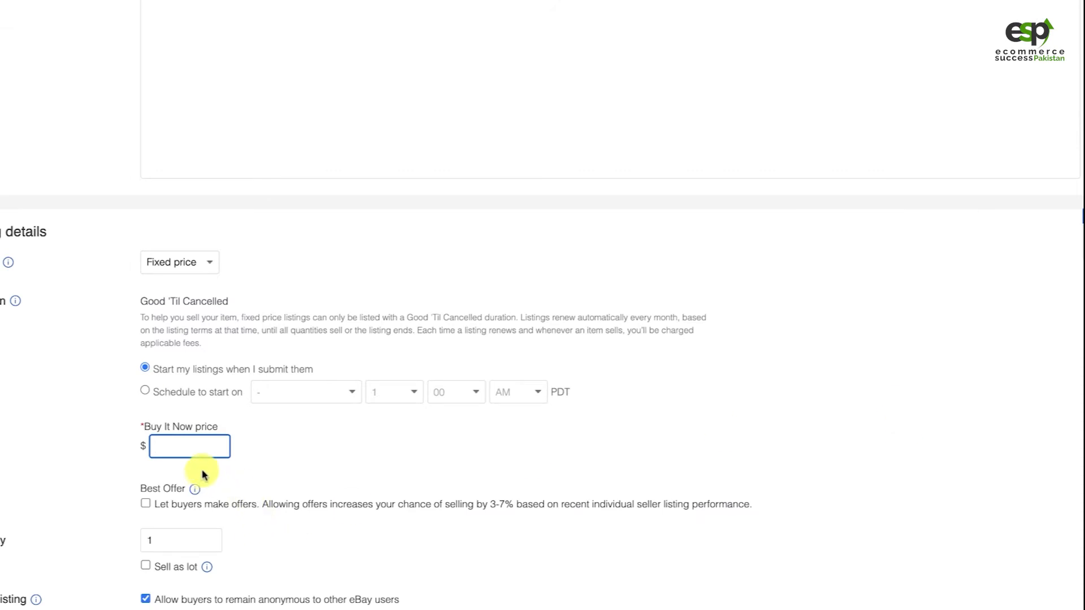
# Set the listing's quantity to 2 and its Buy It Now price to $275
pyautogui.click(182, 538)
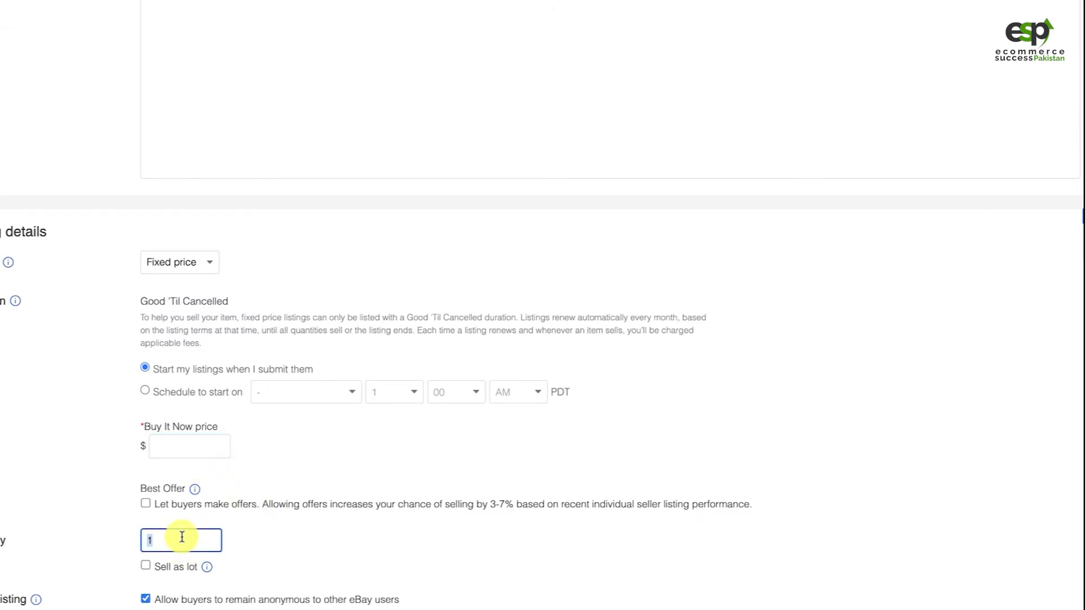
pyautogui.write('2')
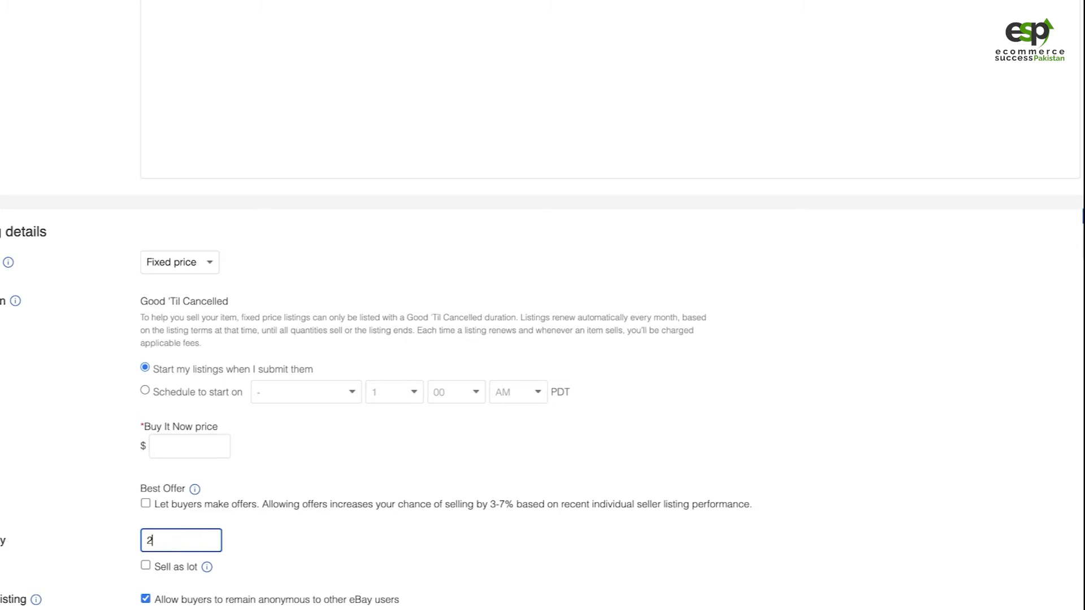
pyautogui.click(182, 446)
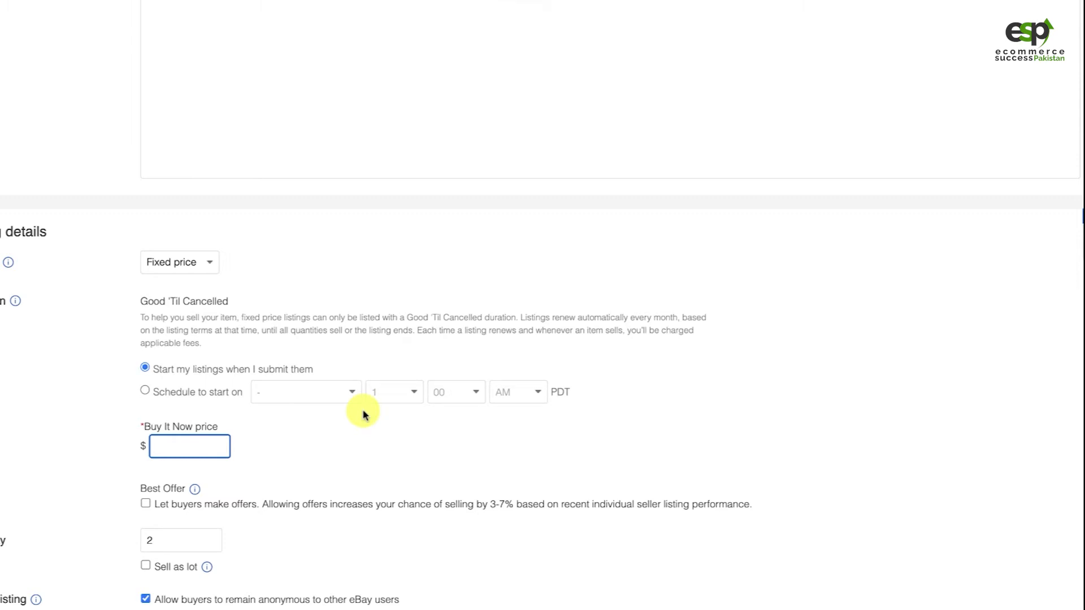
pyautogui.write('27')
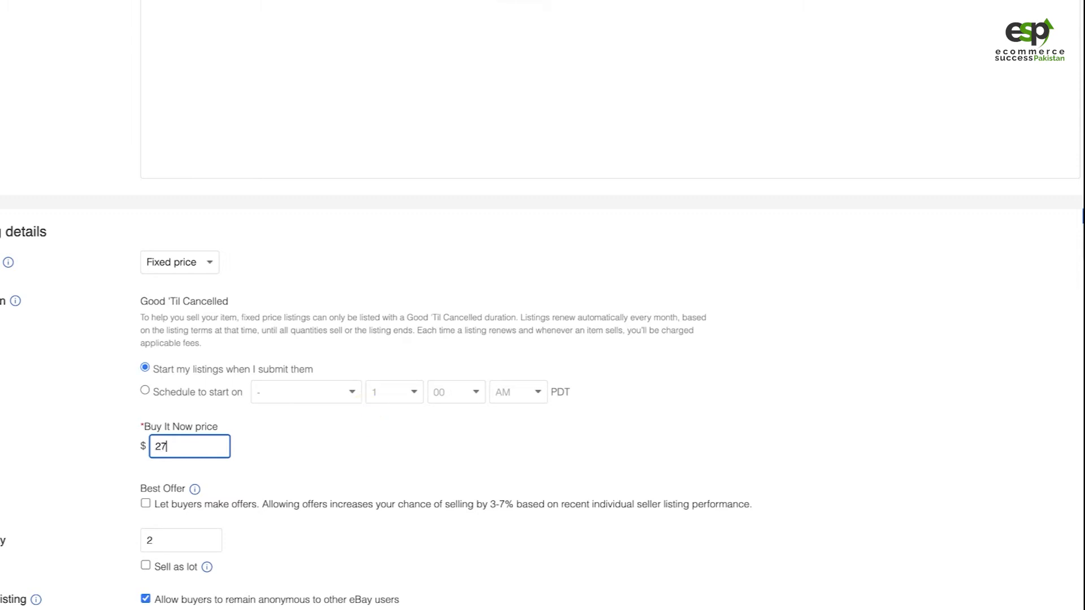
pyautogui.write('5')
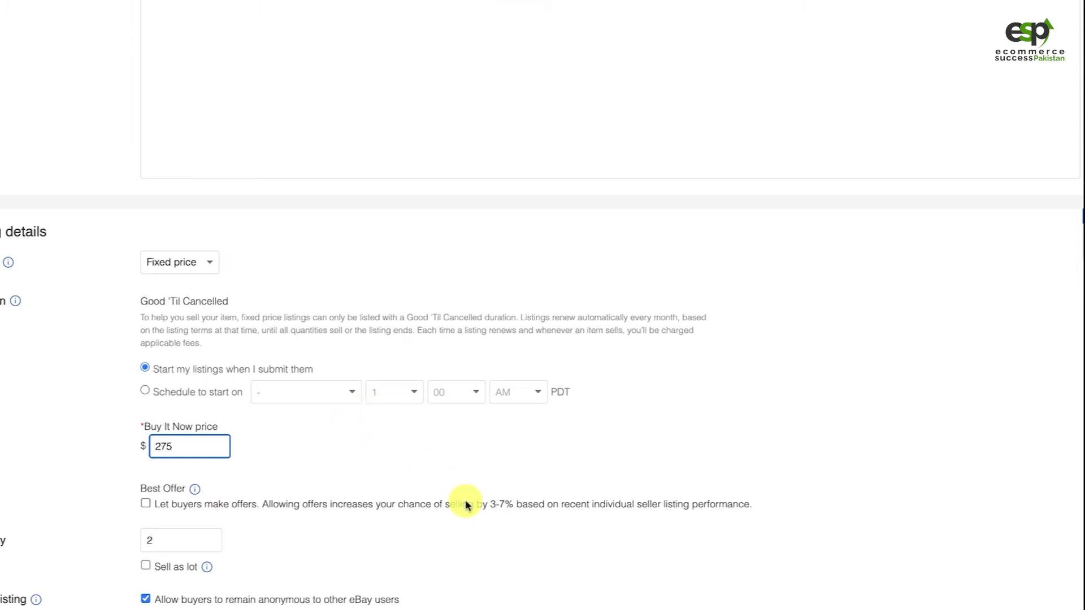
# Try the Best Offer option that lets buyers make offers, and turn it back off
pyautogui.scroll(-2, 466, 505)
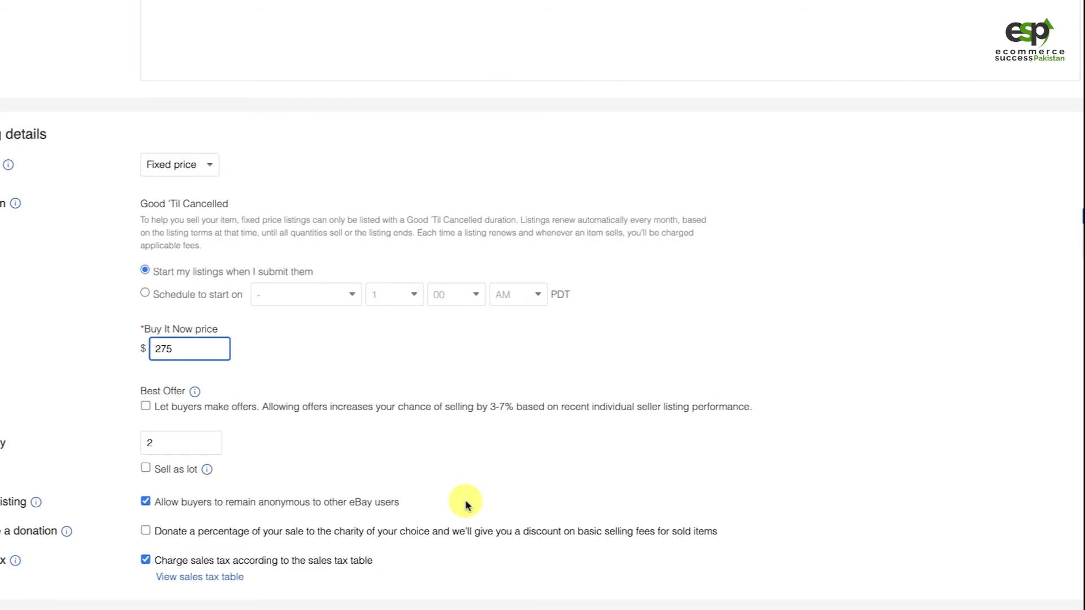
pyautogui.scroll(1, 324, 390)
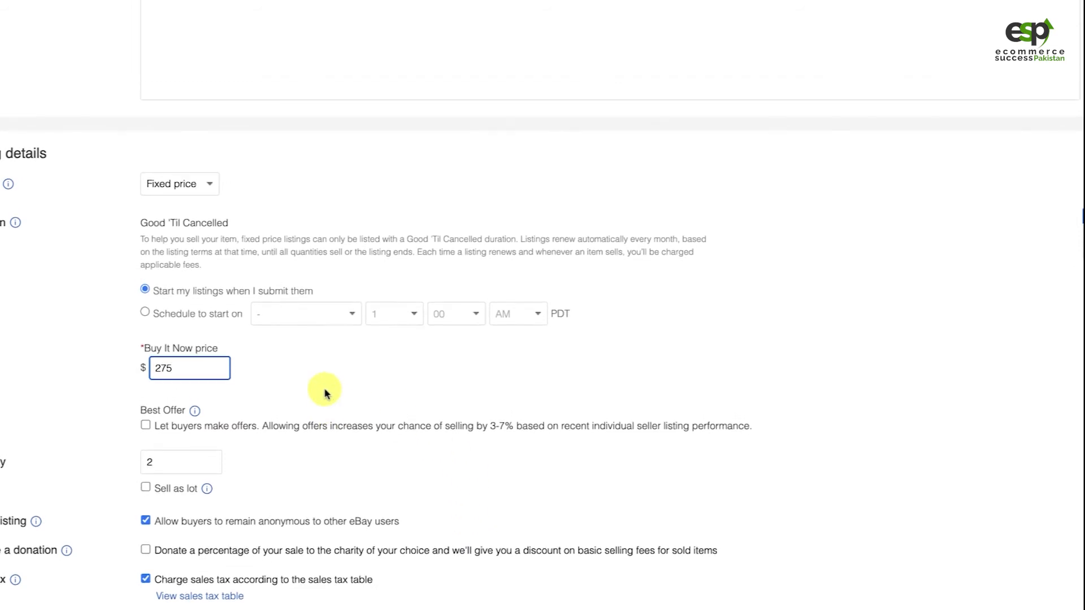
pyautogui.scroll(-2, 325, 393)
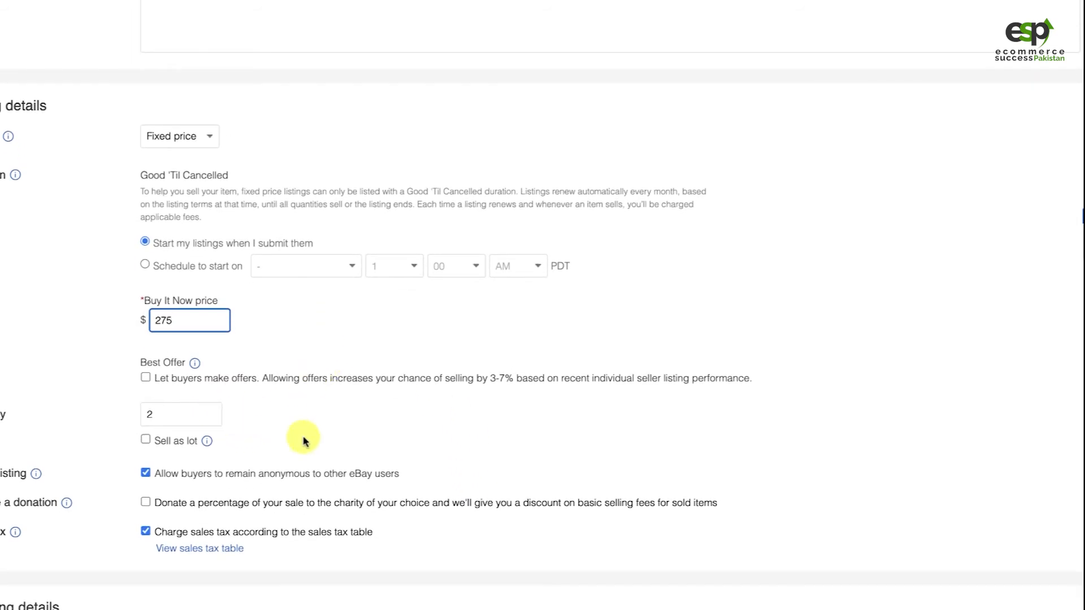
pyautogui.scroll(-1, 303, 436)
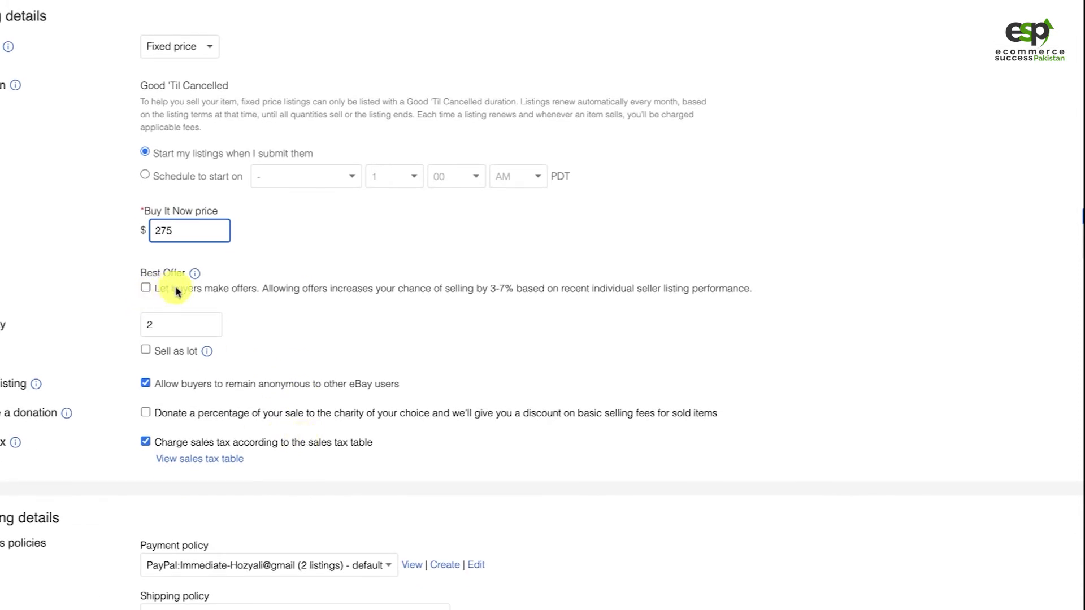
pyautogui.click(222, 292)
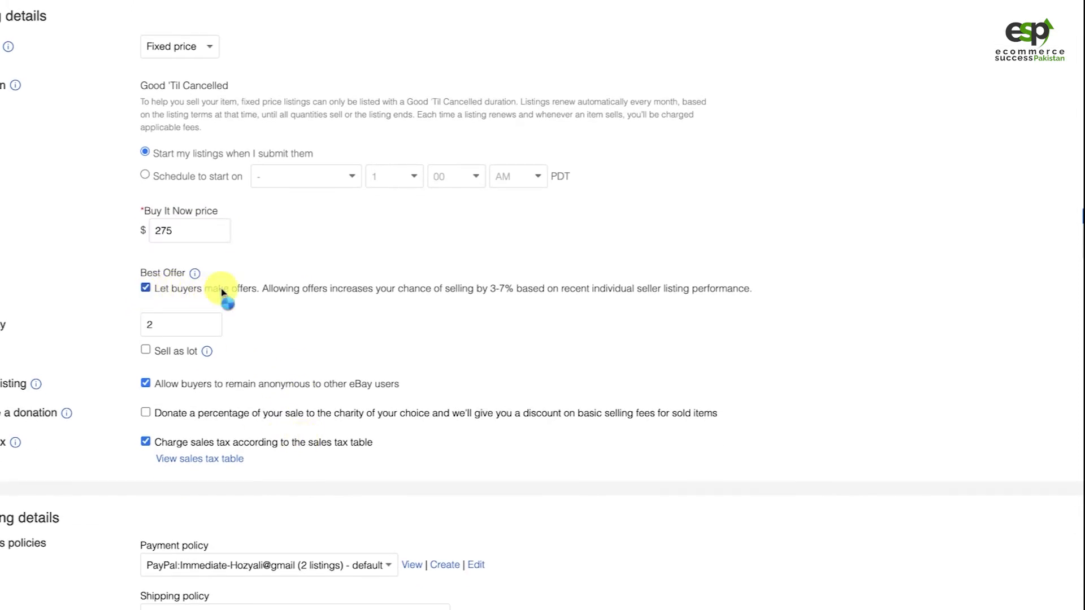
pyautogui.click(146, 291)
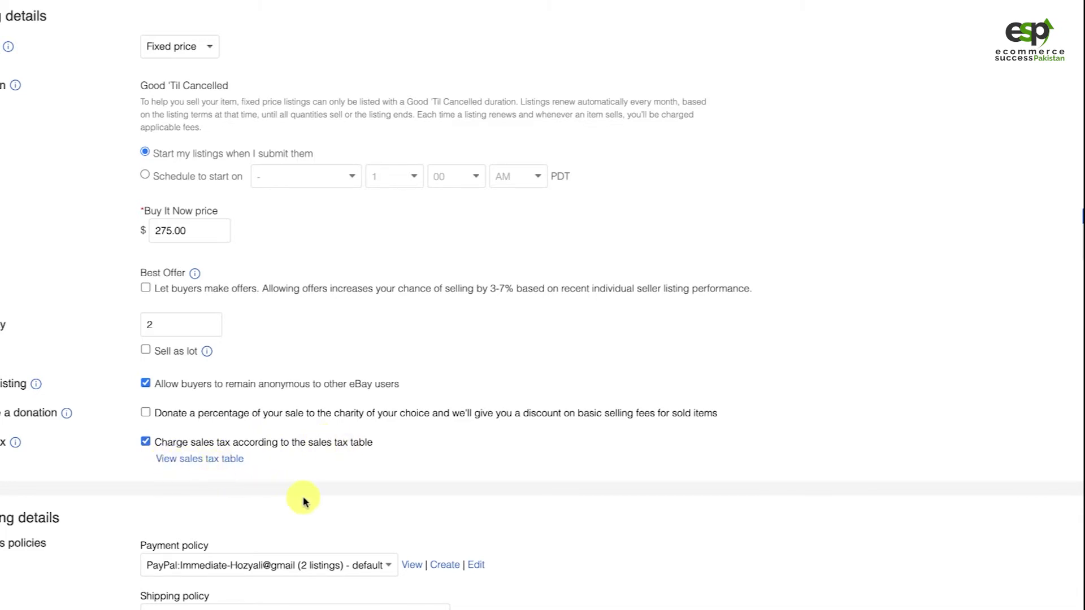
# Check the available payment policies and keep the default immediate PayPal payment policy
pyautogui.scroll(-1, 299, 498)
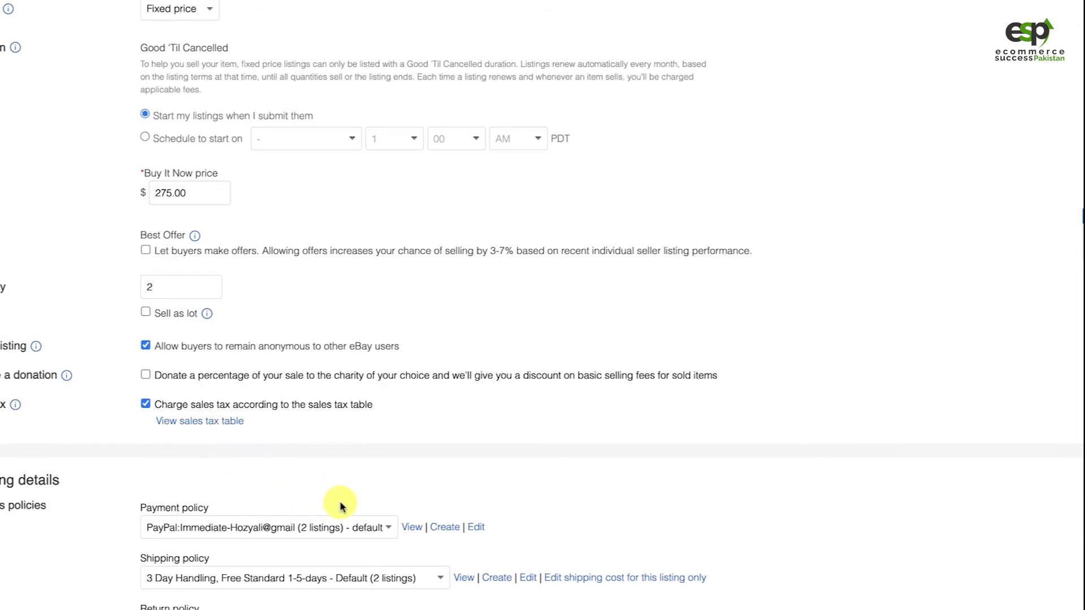
pyautogui.scroll(-2, 339, 503)
pyautogui.scroll(-3, 476, 397)
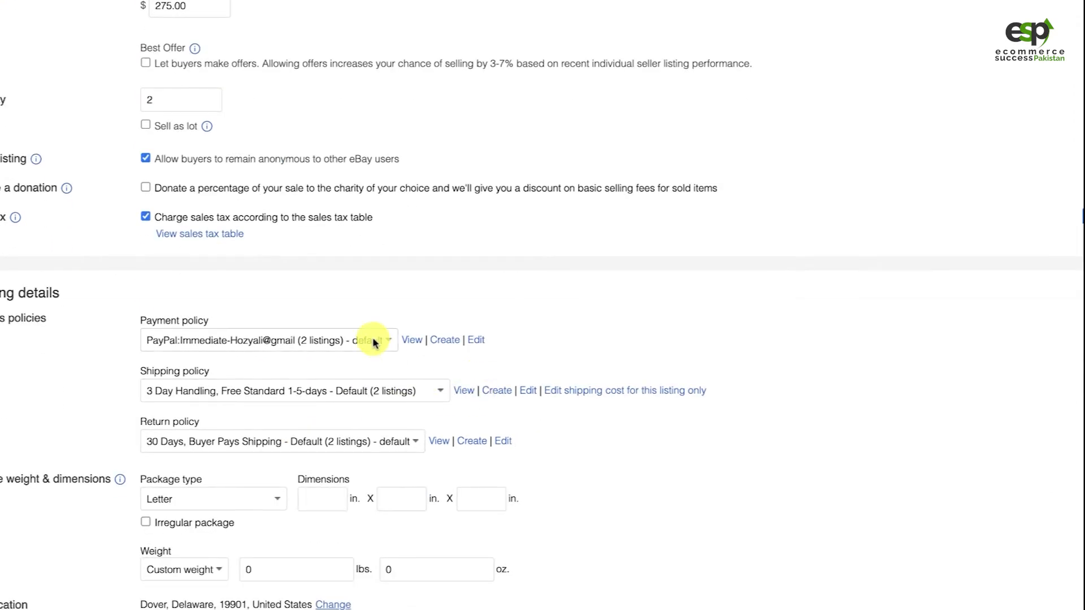
pyautogui.click(198, 342)
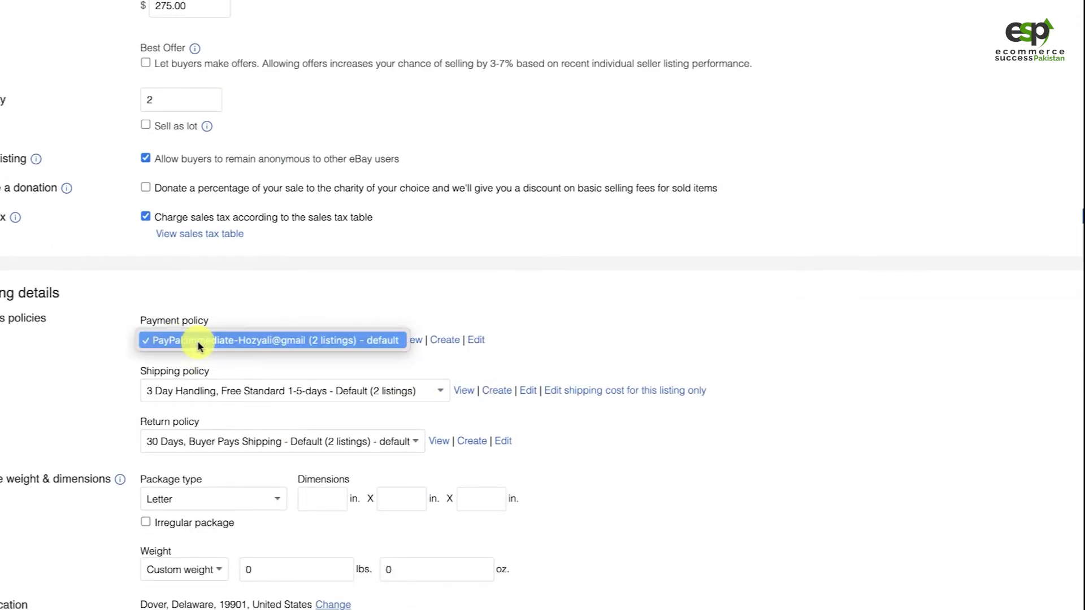
pyautogui.click(78, 360)
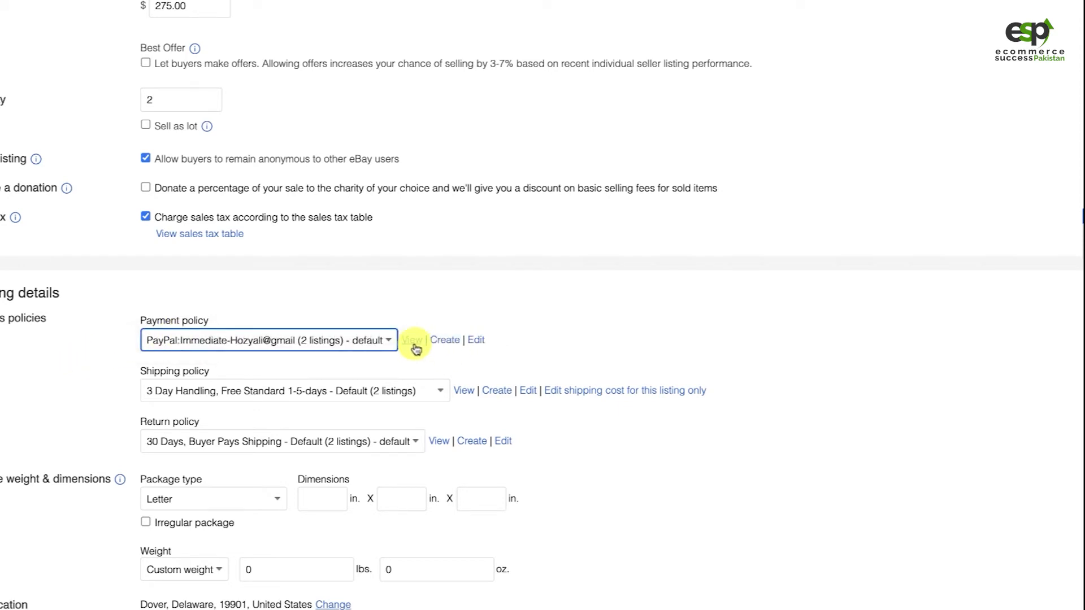
pyautogui.click(398, 312)
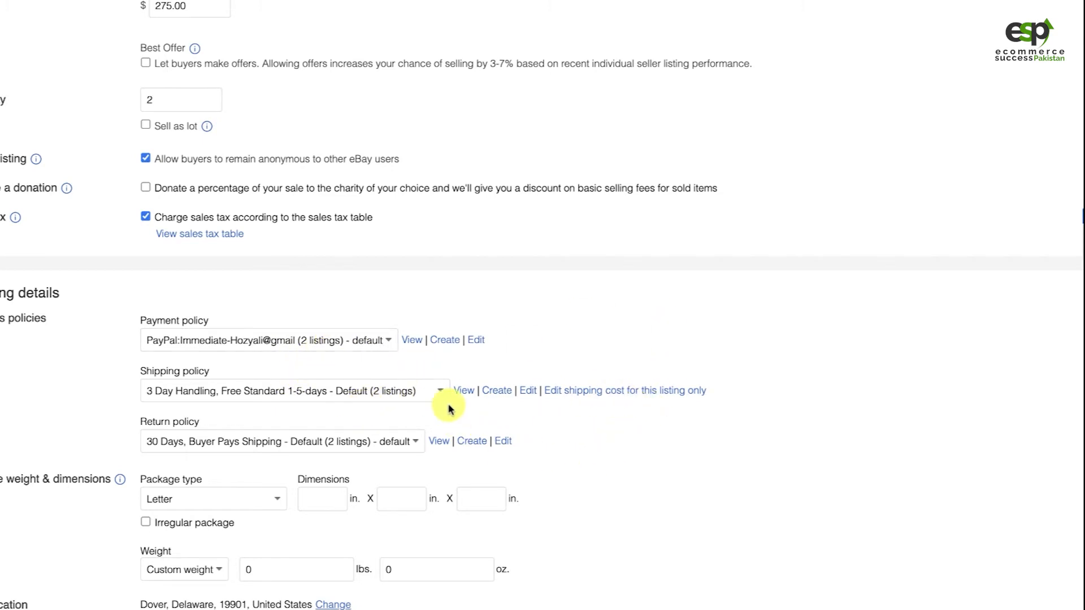
# Set the shipping policy to "5 Day Handling, Economy Shipping, No GSP"
pyautogui.click(396, 394)
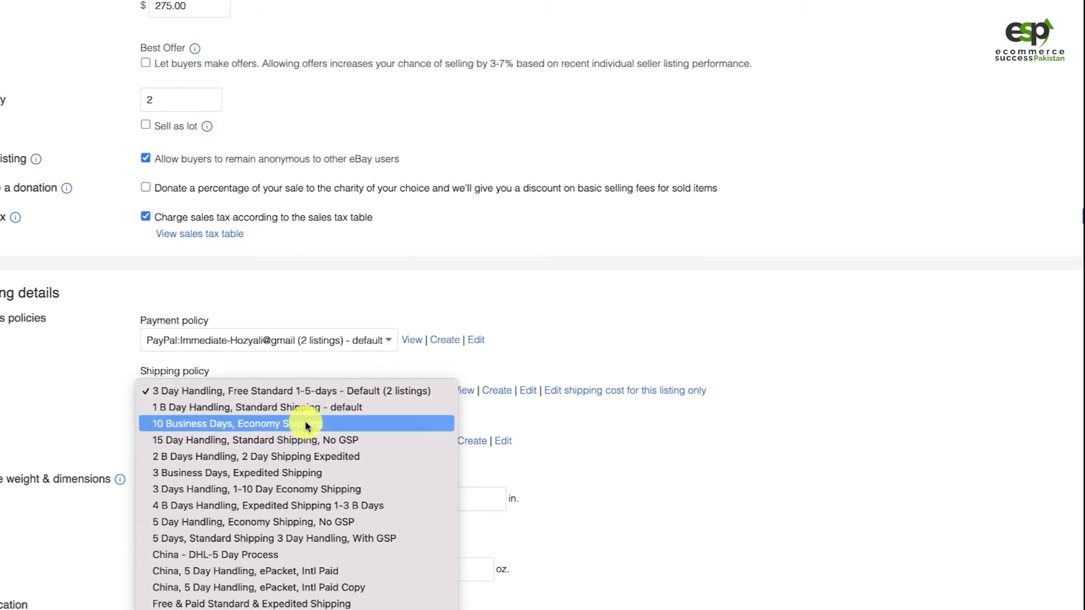
pyautogui.scroll(-3, 309, 585)
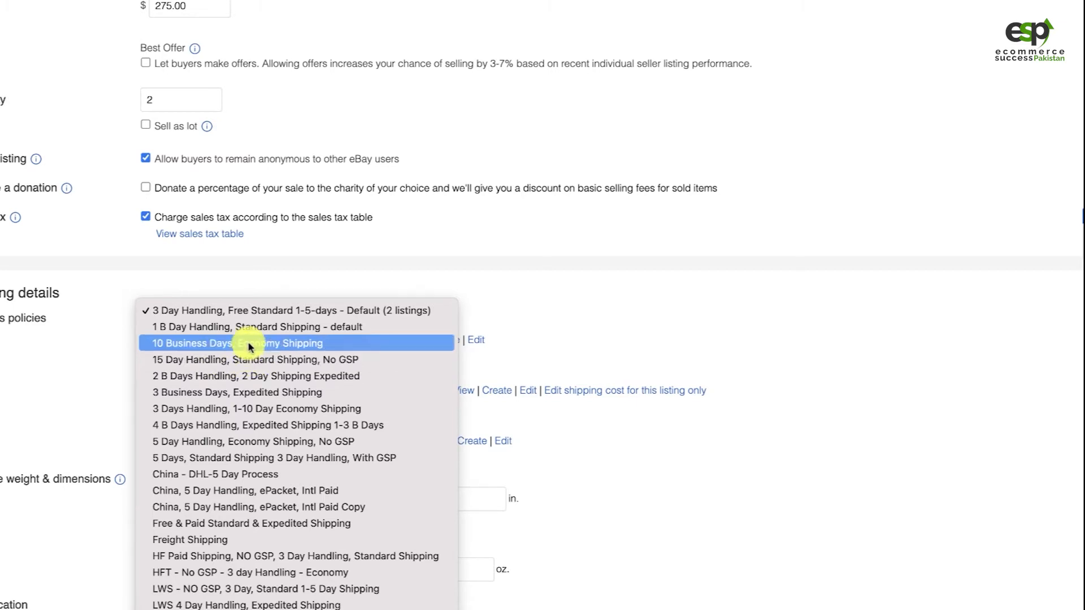
pyautogui.click(241, 443)
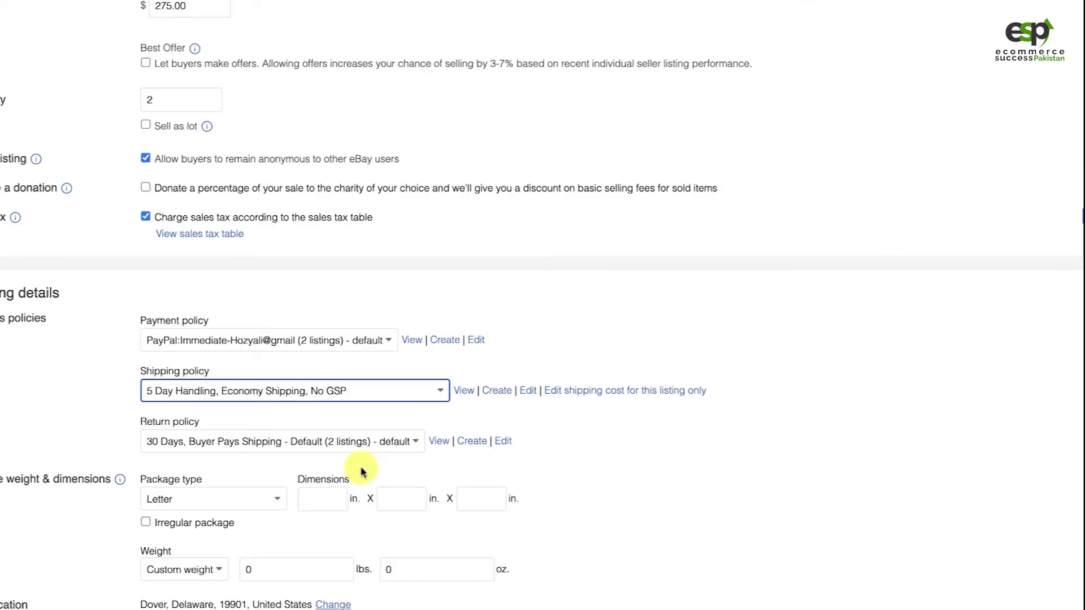
# Review the return policies and select "30 Days, Buyer Pays Shipping - Default"
pyautogui.scroll(-1, 359, 470)
pyautogui.click(226, 374)
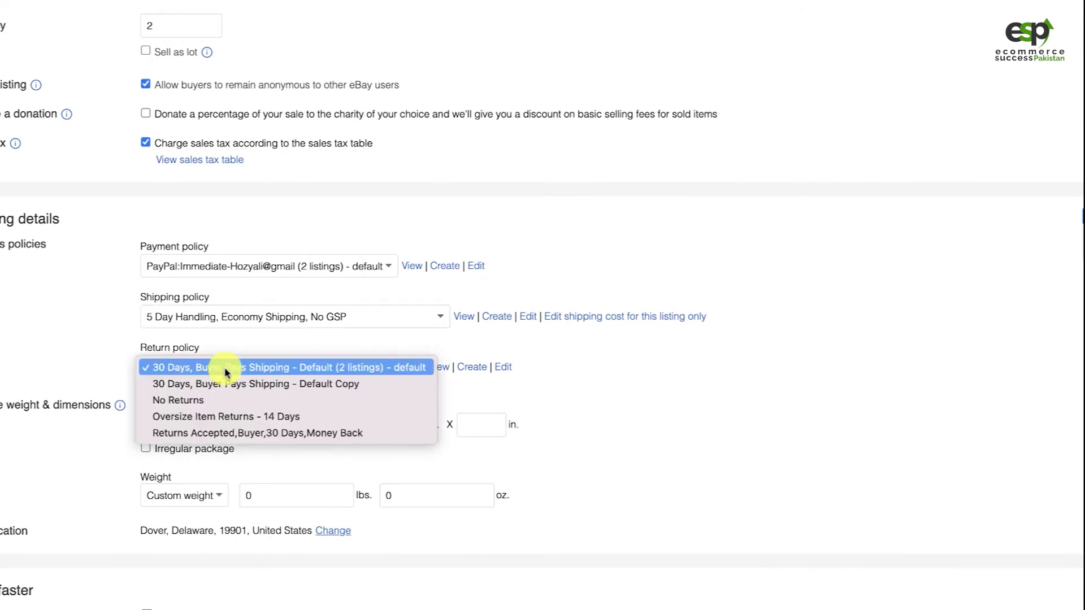
pyautogui.click(217, 369)
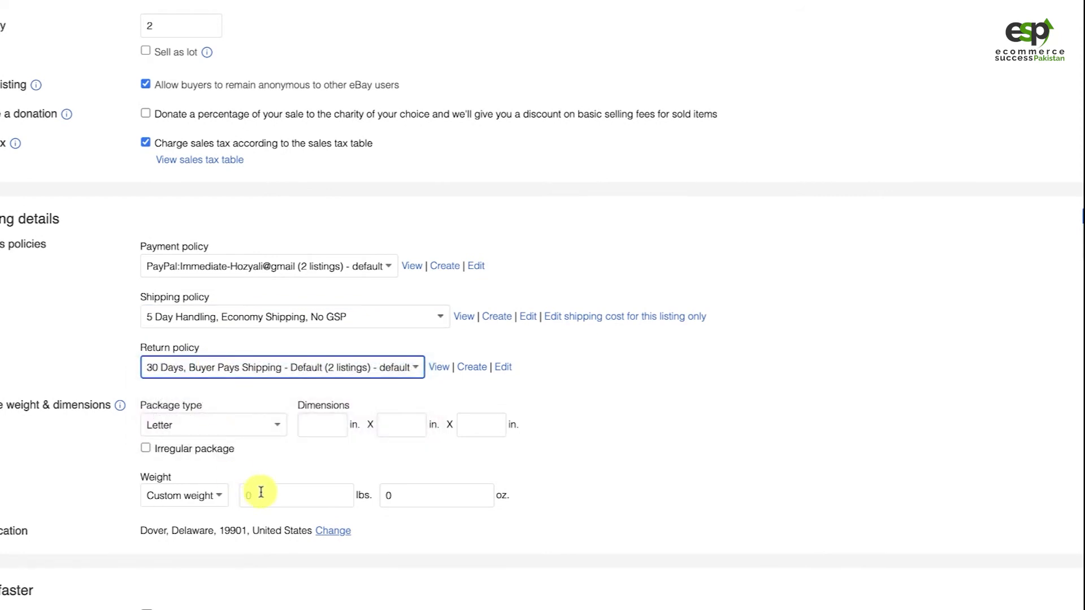
# Turn on promoted listing placement for the item and apply the suggested ad rate of 6.2%
pyautogui.scroll(-3, 46, 503)
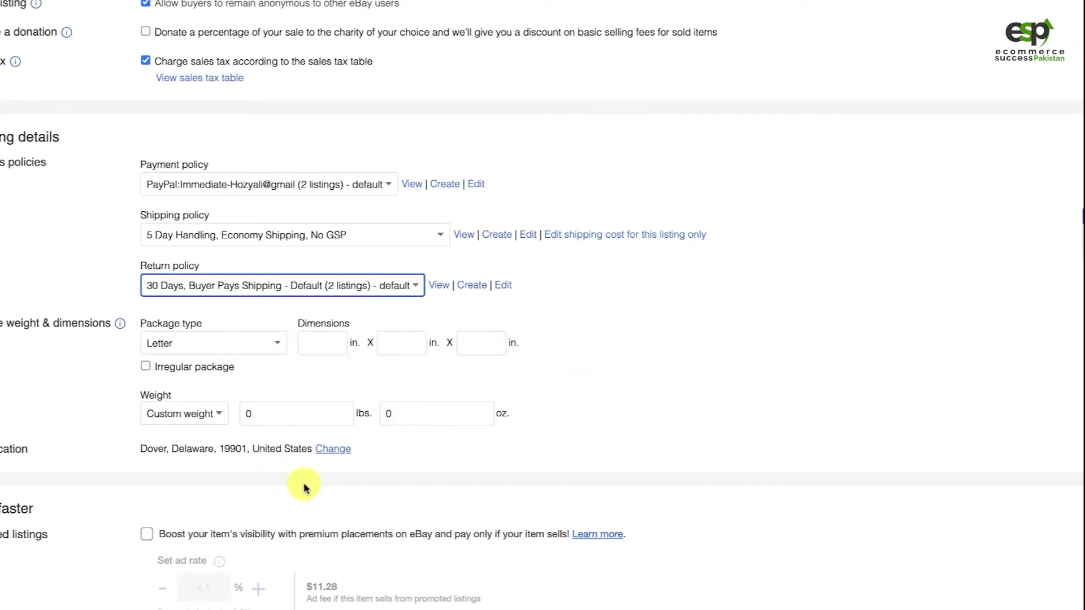
pyautogui.scroll(-2, 435, 479)
pyautogui.scroll(-1, 435, 480)
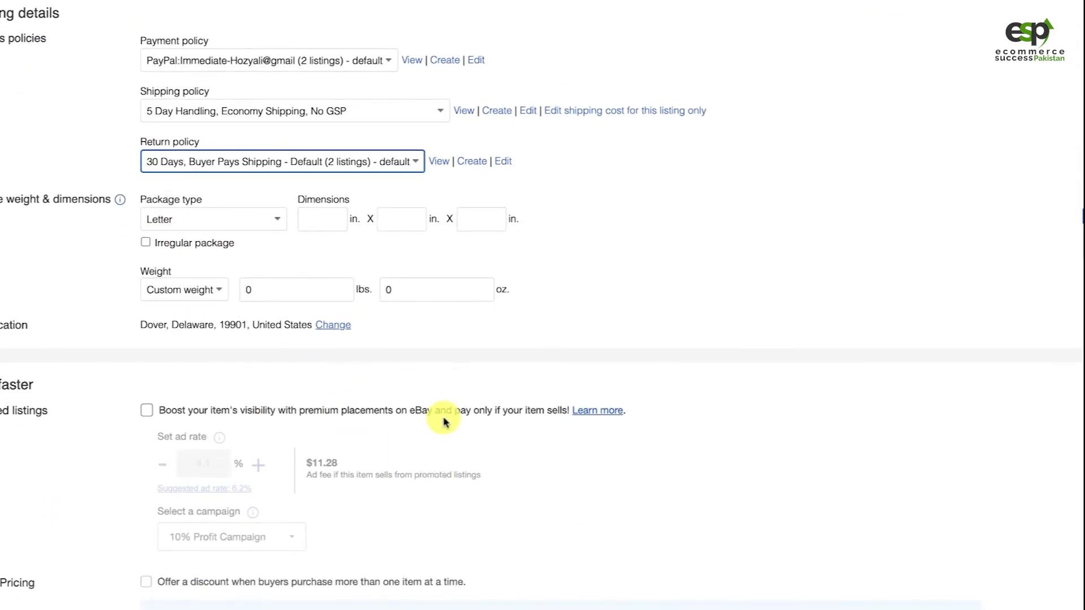
pyautogui.scroll(-4, 514, 482)
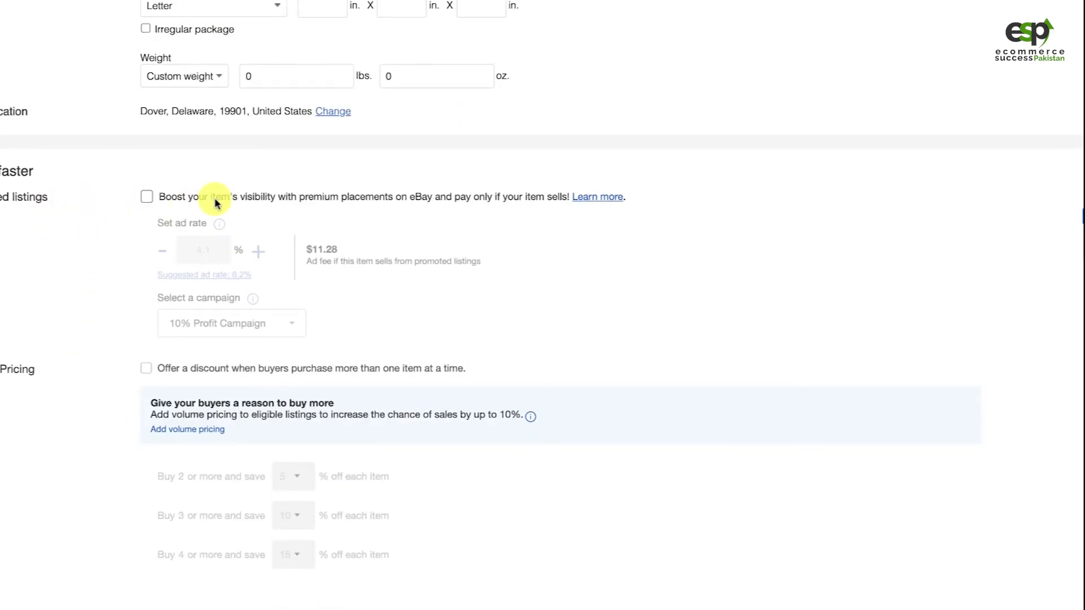
pyautogui.click(147, 198)
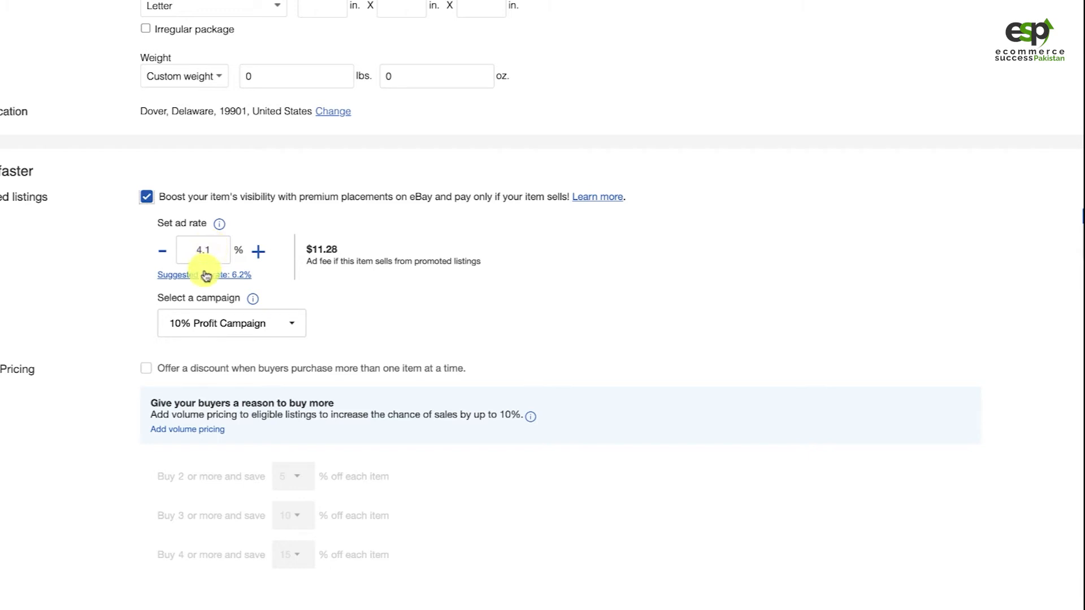
pyautogui.moveTo(213, 251); pyautogui.dragTo(190, 251)
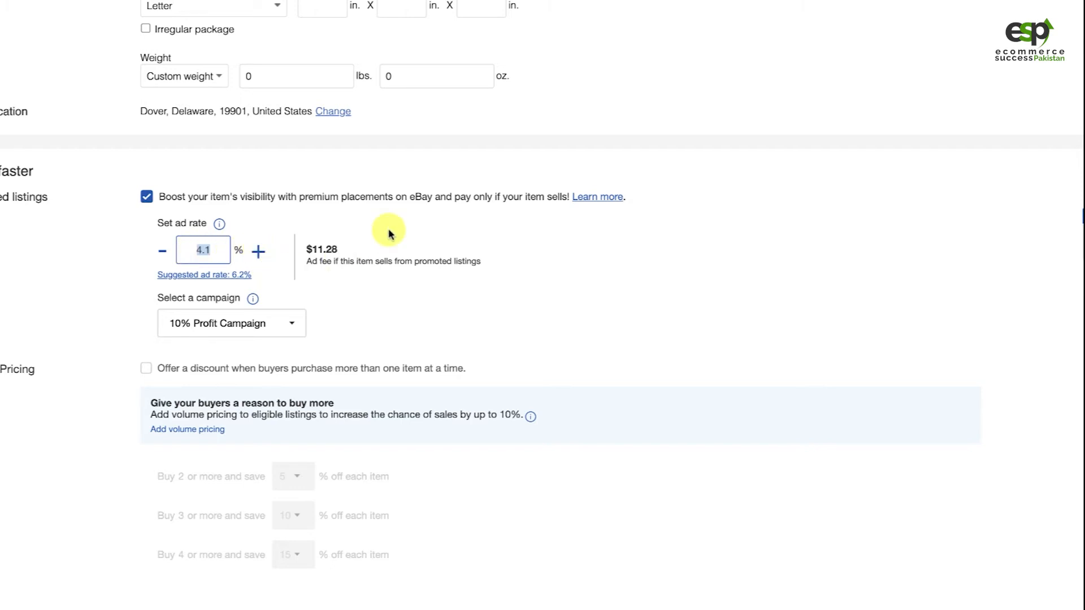
pyautogui.click(239, 278)
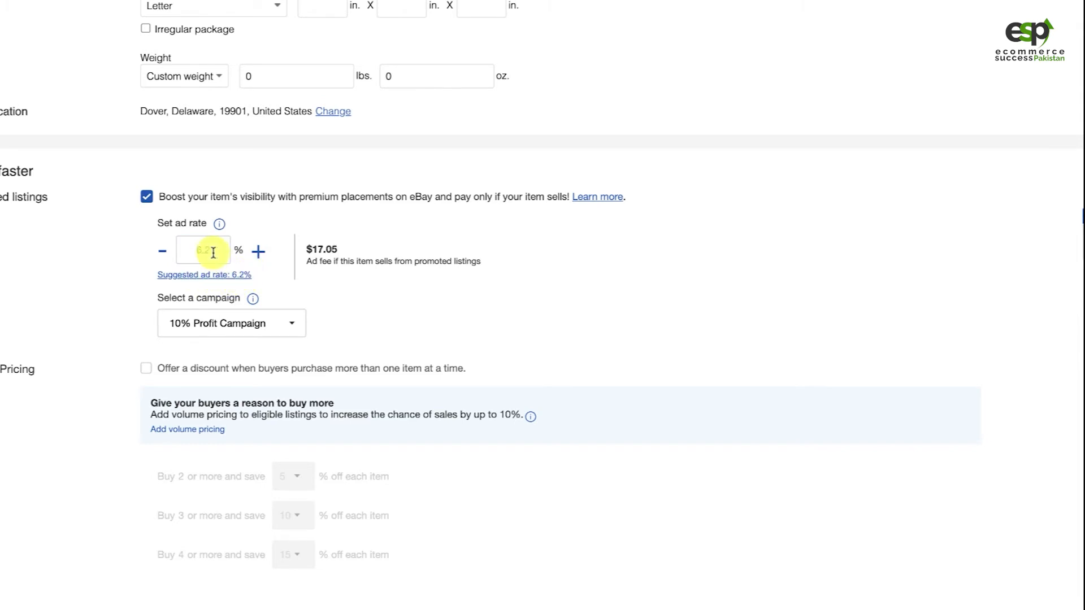
# Check the ad fee for the promoted listing and the available campaigns, keeping 10% Profit Campaign selected
pyautogui.click(205, 249)
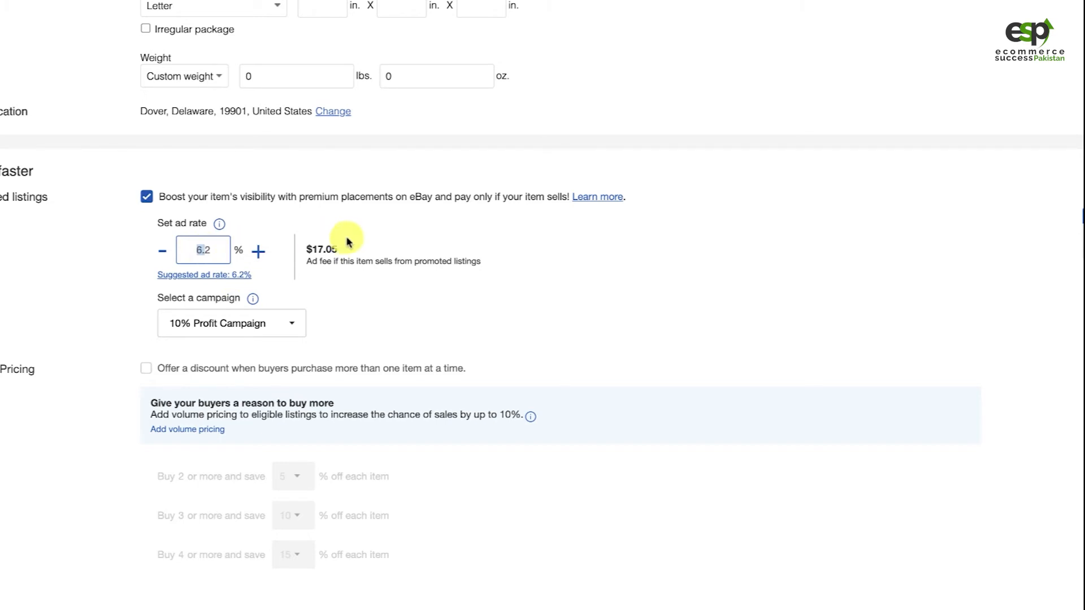
pyautogui.click(317, 250)
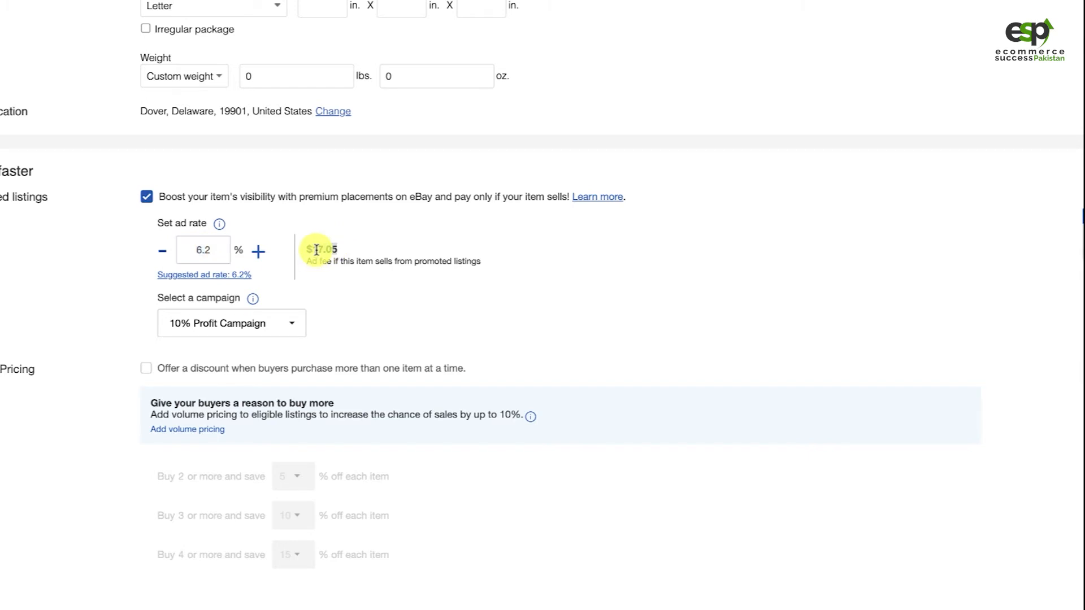
pyautogui.doubleClick(318, 250)
pyautogui.doubleClick(192, 250)
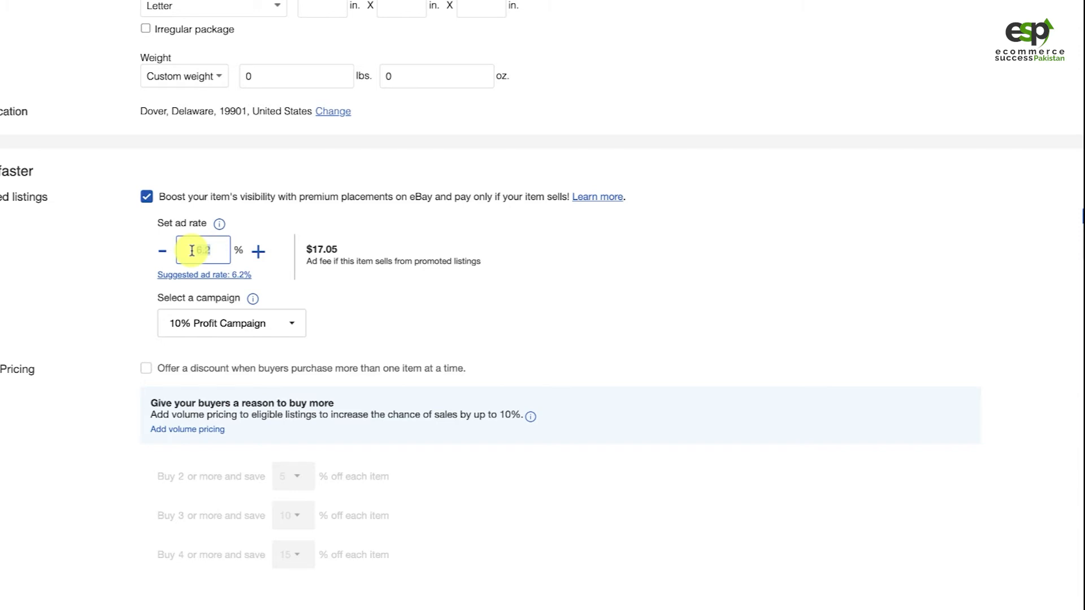
pyautogui.click(262, 331)
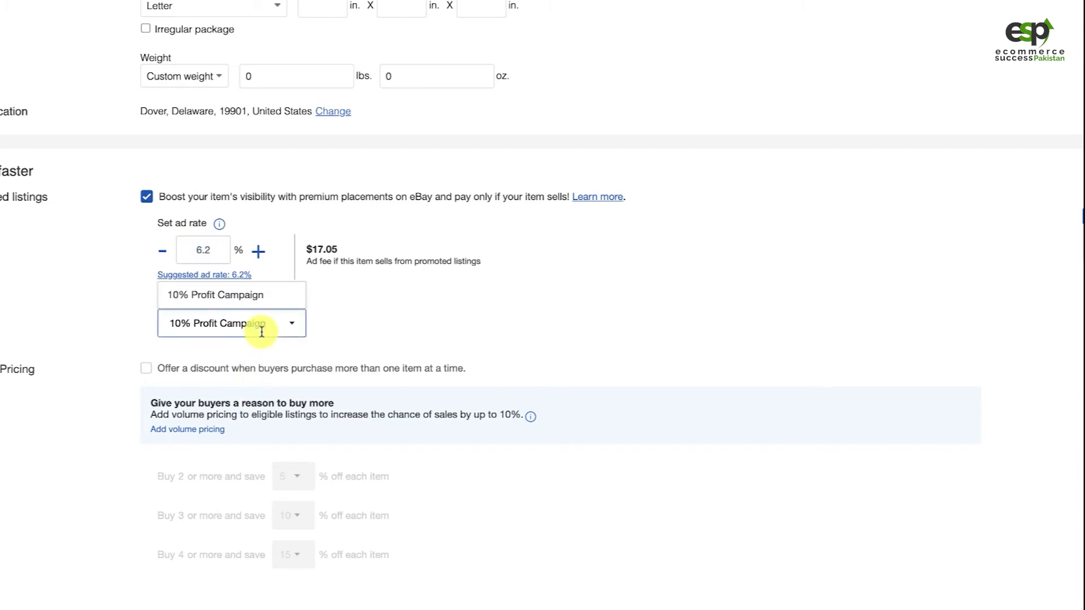
pyautogui.click(79, 313)
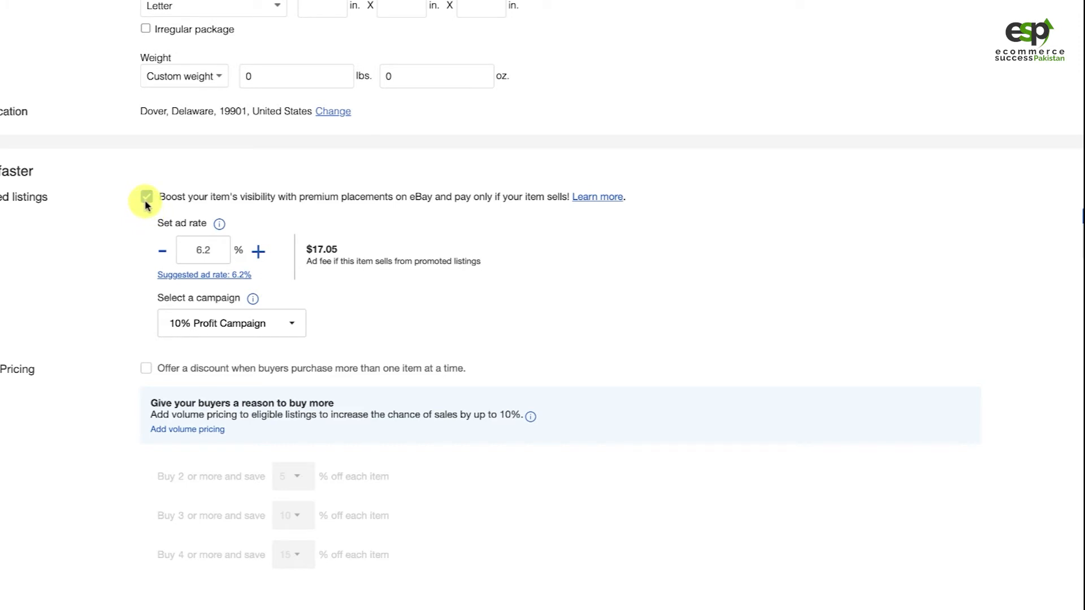
# Try the volume pricing discount for buyers purchasing more than one item, and turn it back off
pyautogui.click(147, 371)
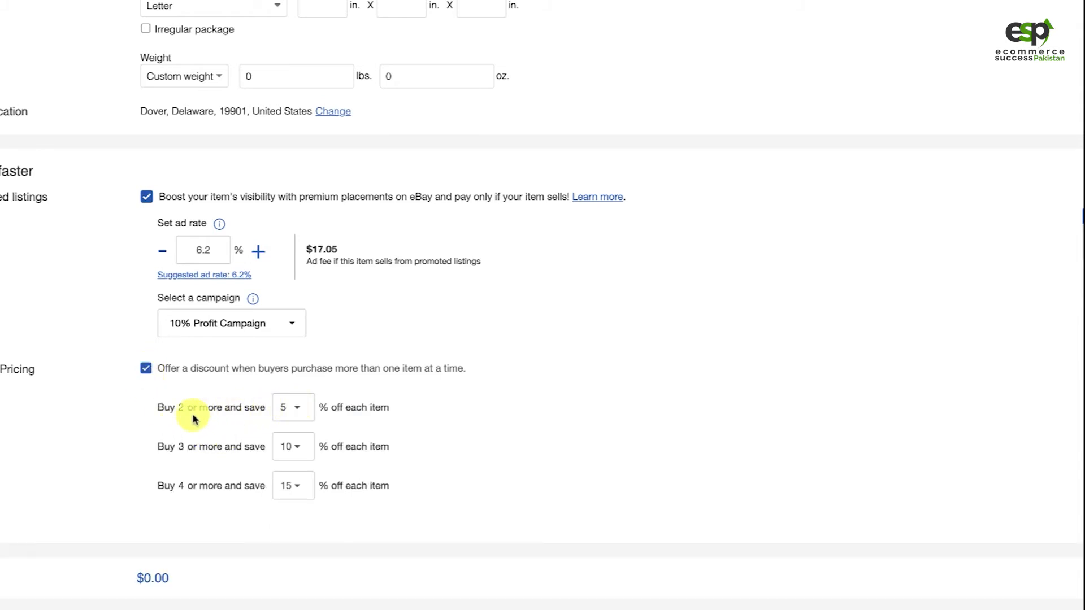
pyautogui.click(292, 408)
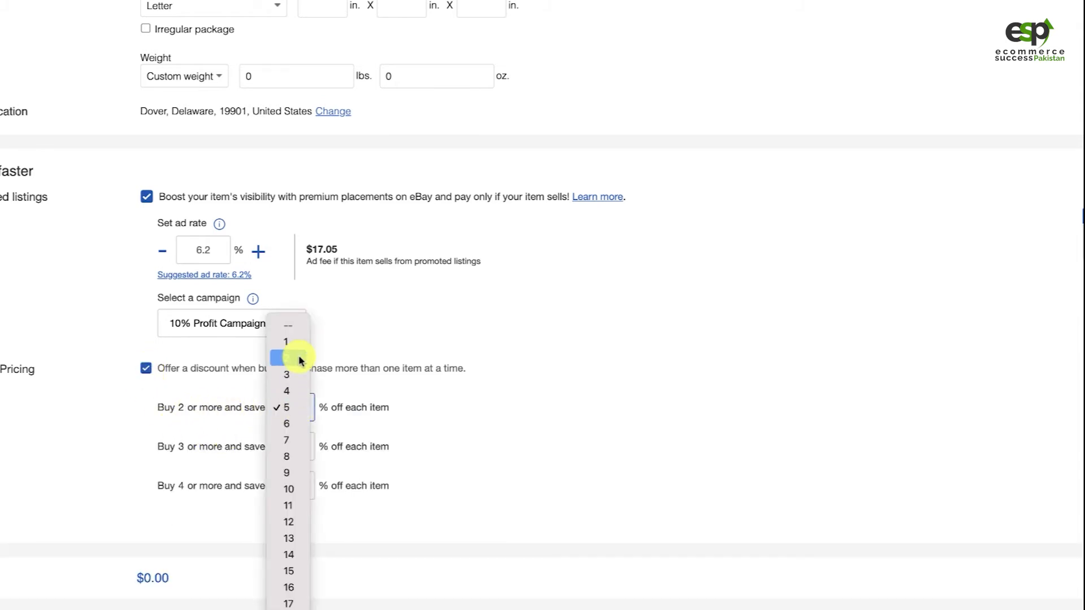
pyautogui.click(199, 409)
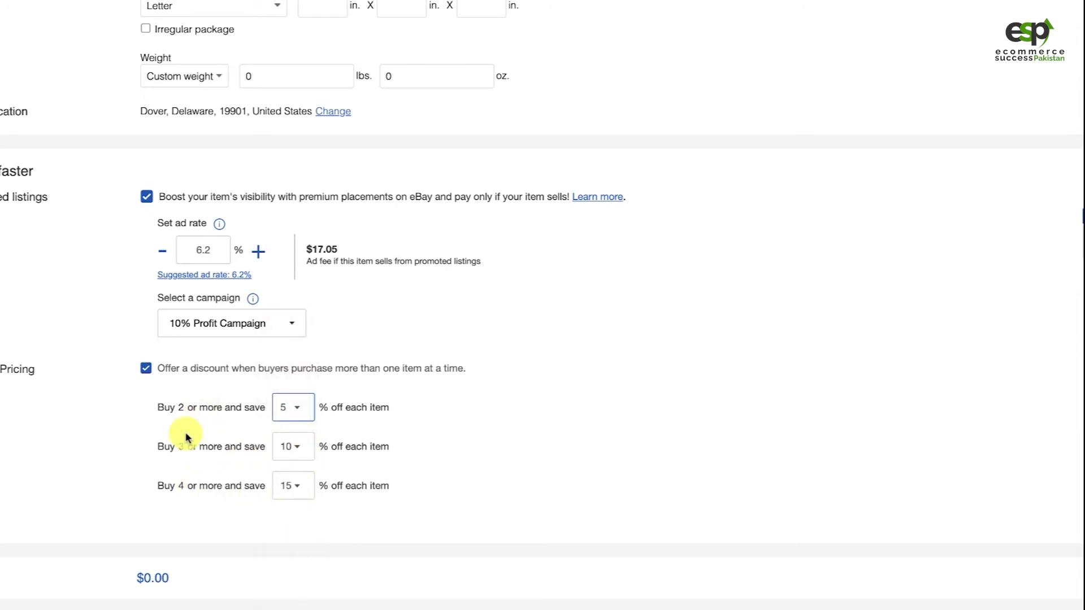
pyautogui.click(145, 368)
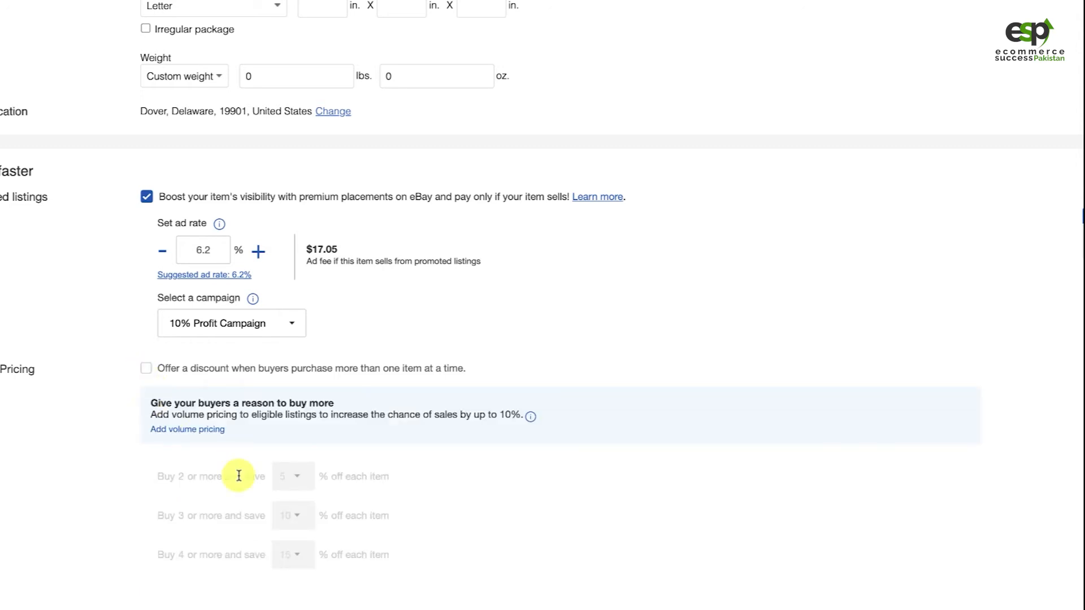
# Raise the Buy It Now price to $299.00 to cover the promotion cost
pyautogui.scroll(-2, 237, 441)
pyautogui.scroll(1, 146, 309)
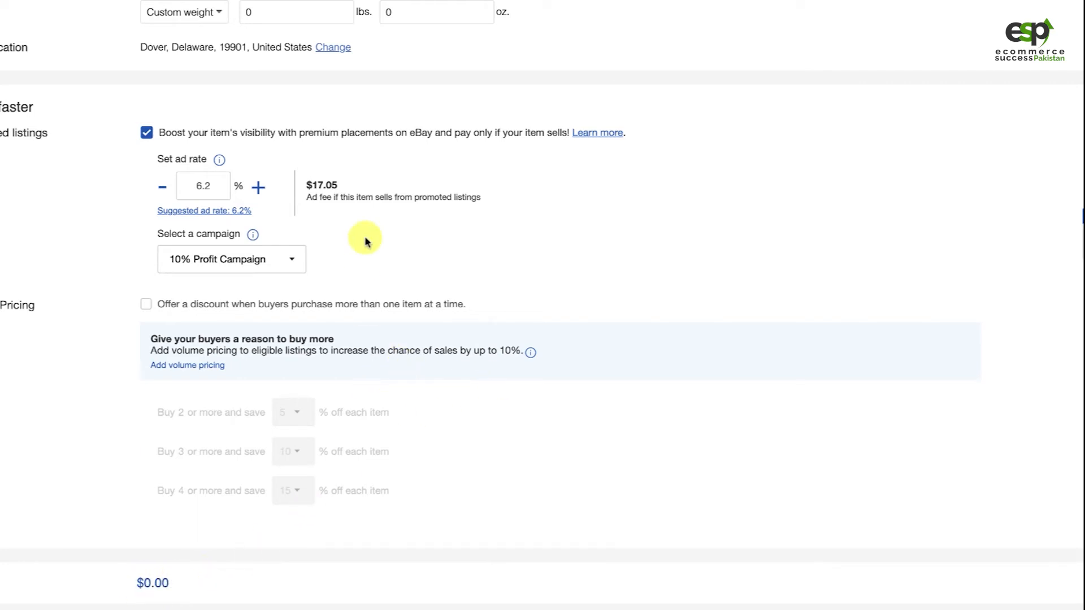
pyautogui.scroll(3, 364, 238)
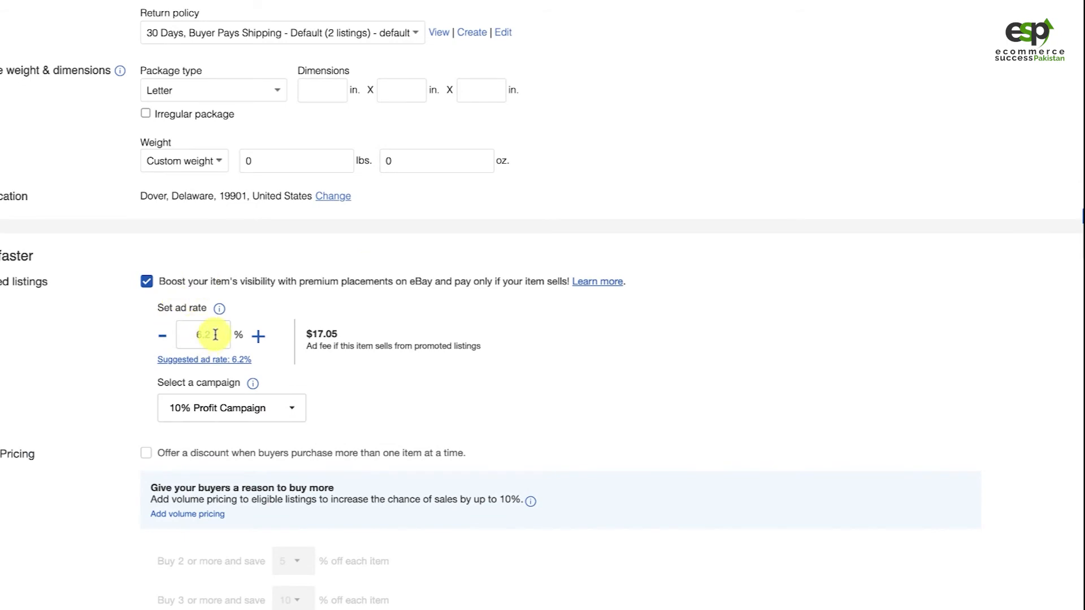
pyautogui.scroll(10, 286, 286)
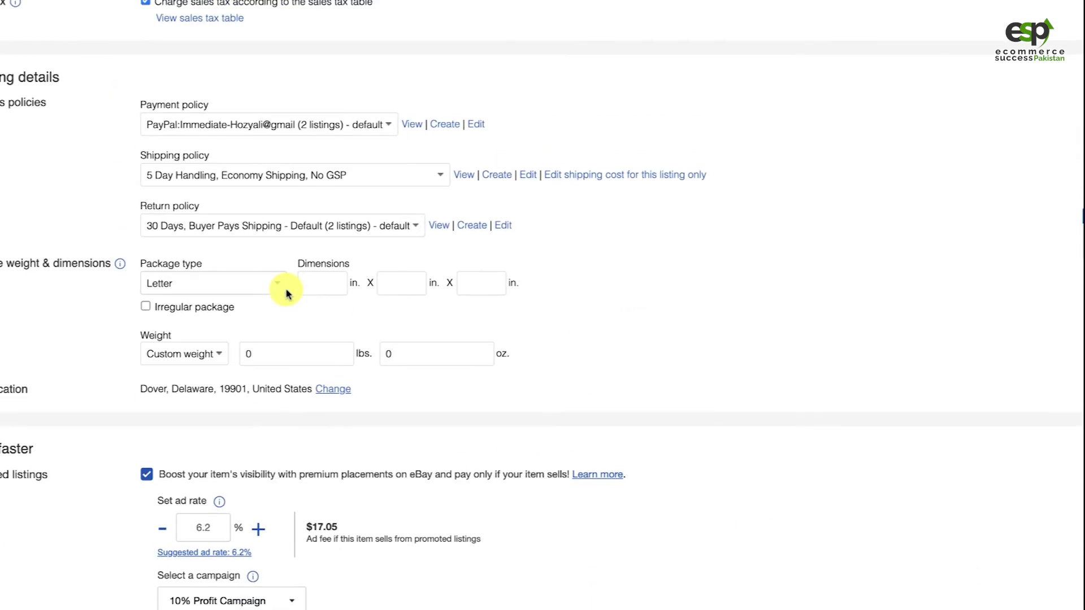
pyautogui.scroll(1, 286, 271)
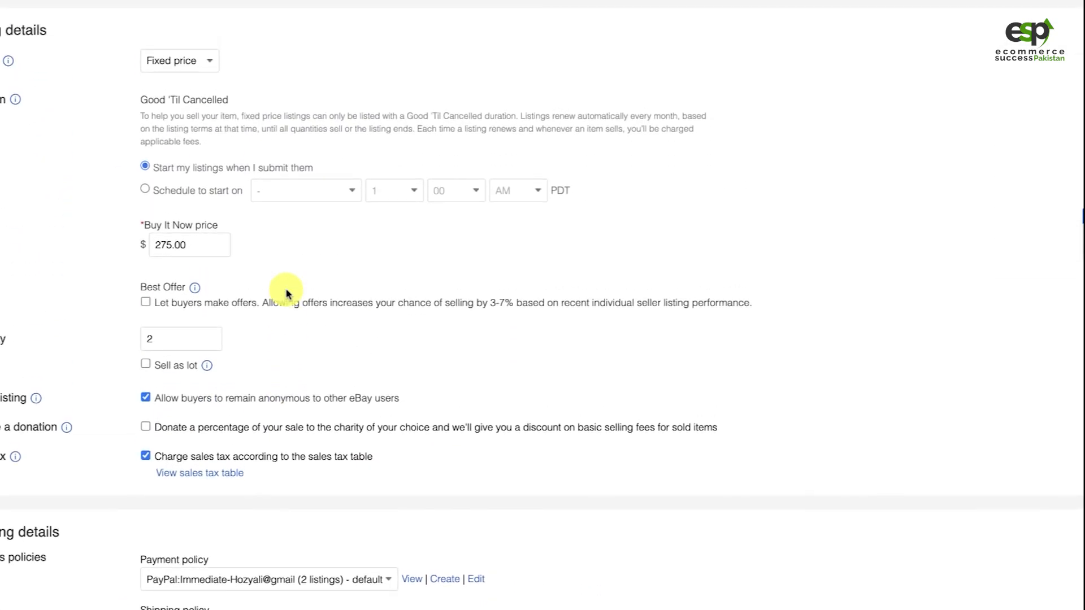
pyautogui.click(160, 242)
pyautogui.write('99')
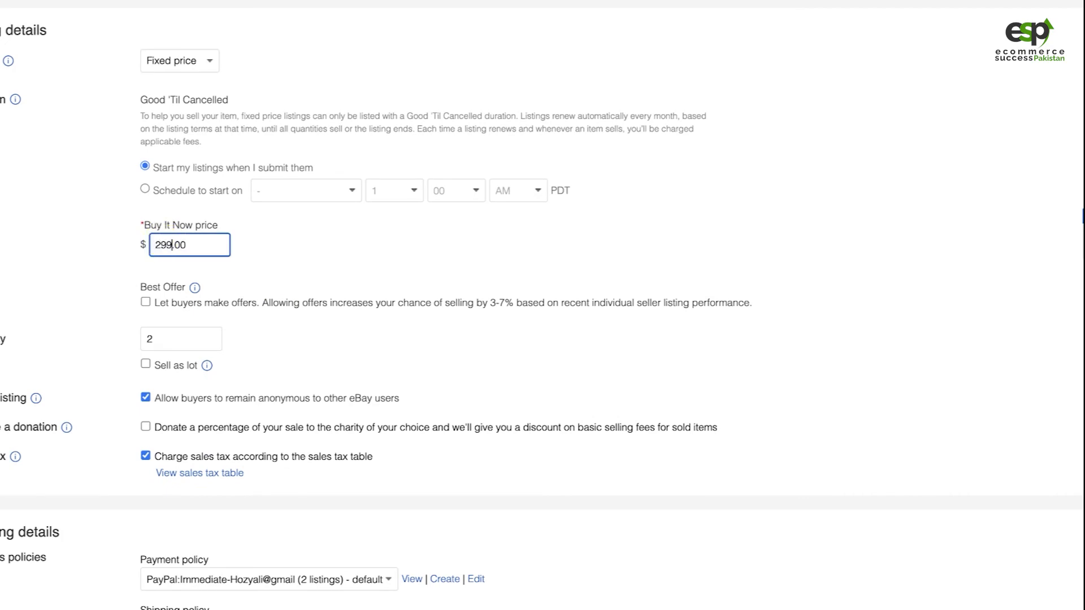
pyautogui.click(264, 249)
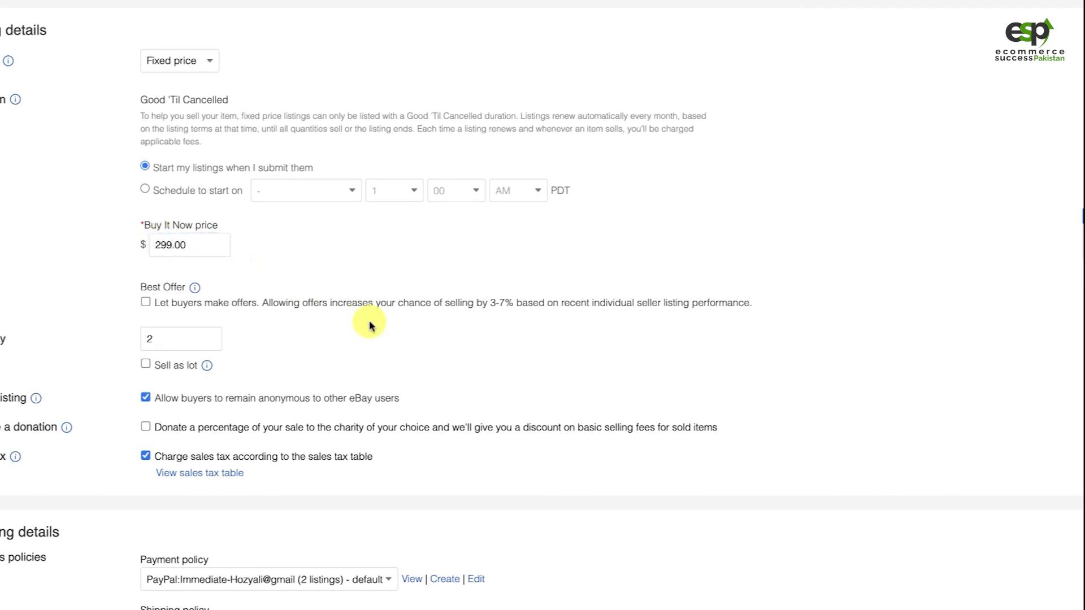
# Review the updated ad fee, the item description and the product photos in the listing form
pyautogui.scroll(-12, 379, 243)
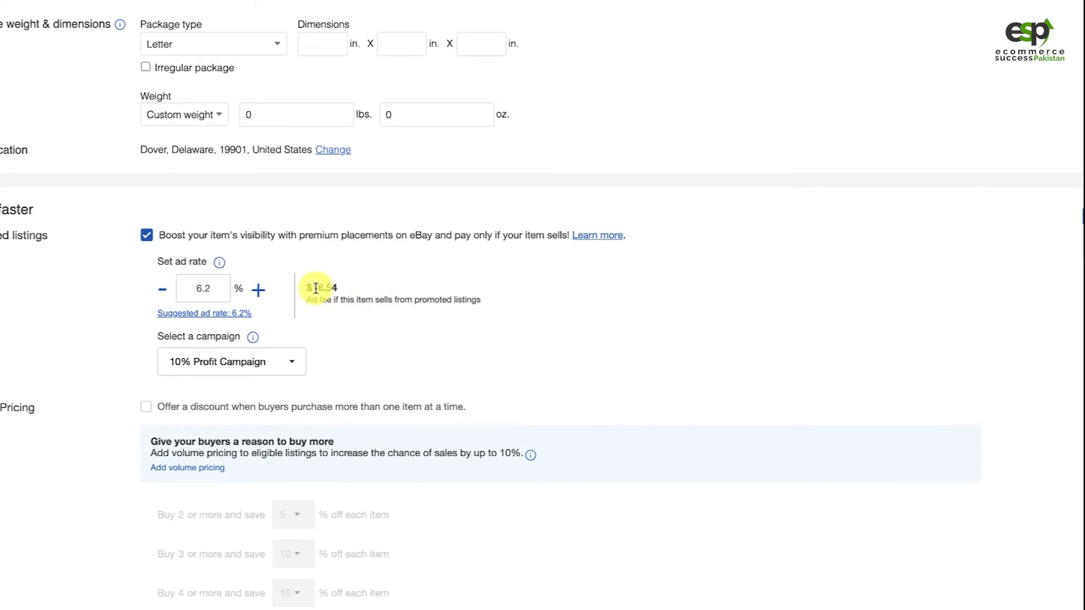
pyautogui.scroll(3, 358, 239)
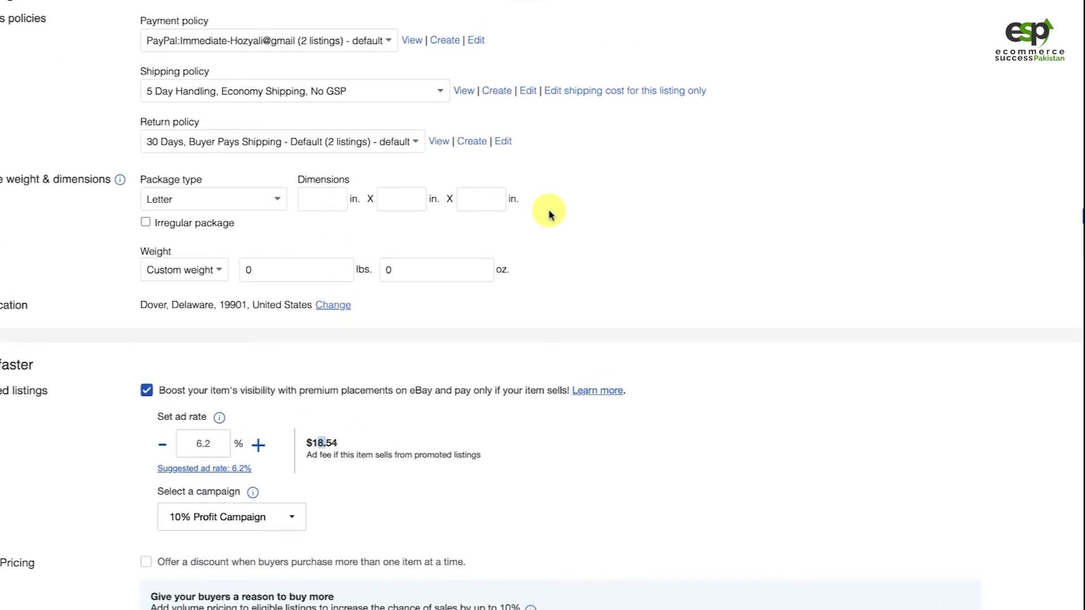
pyautogui.scroll(10, 548, 215)
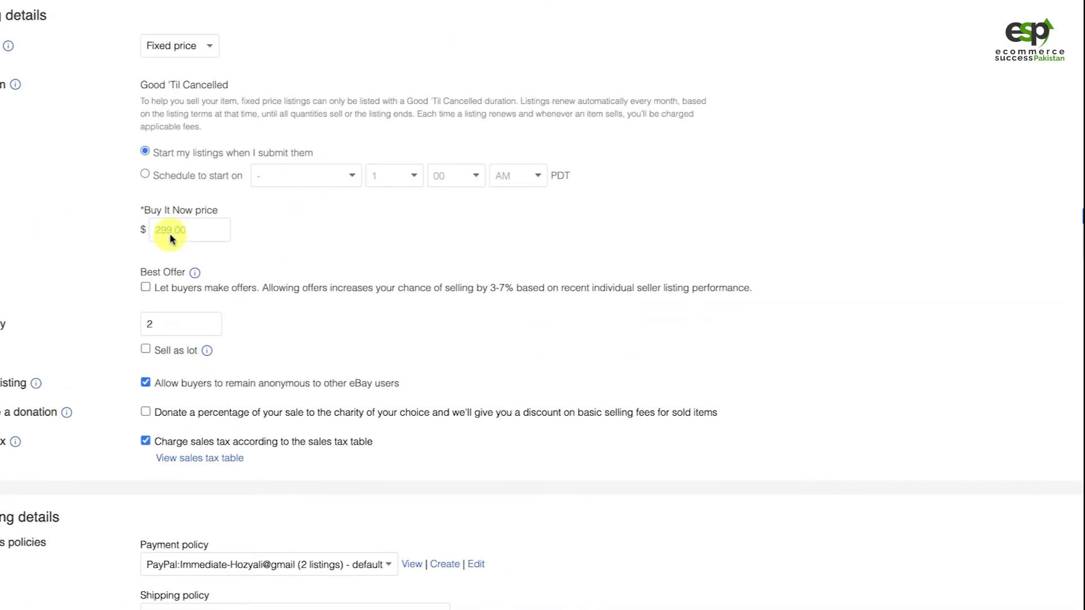
pyautogui.scroll(10, 328, 281)
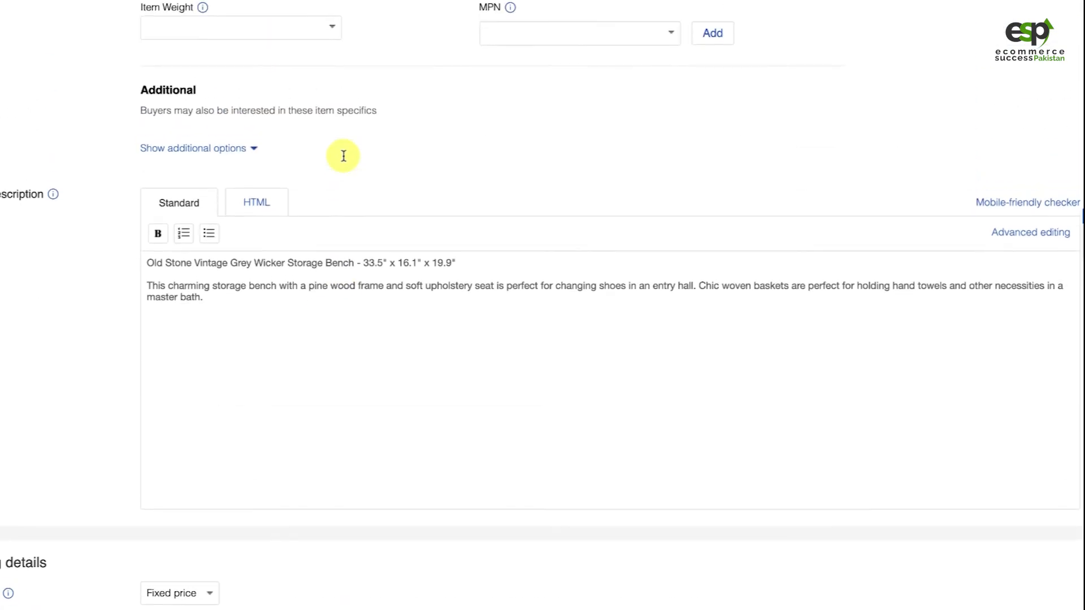
pyautogui.scroll(20, 344, 155)
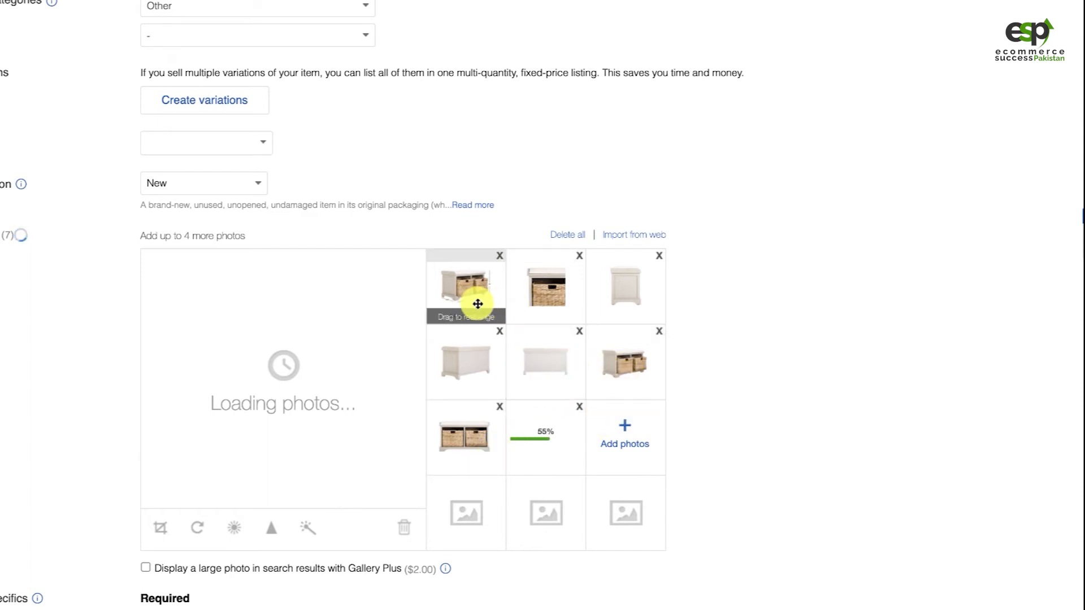
pyautogui.moveTo(471, 308); pyautogui.dragTo(439, 280)
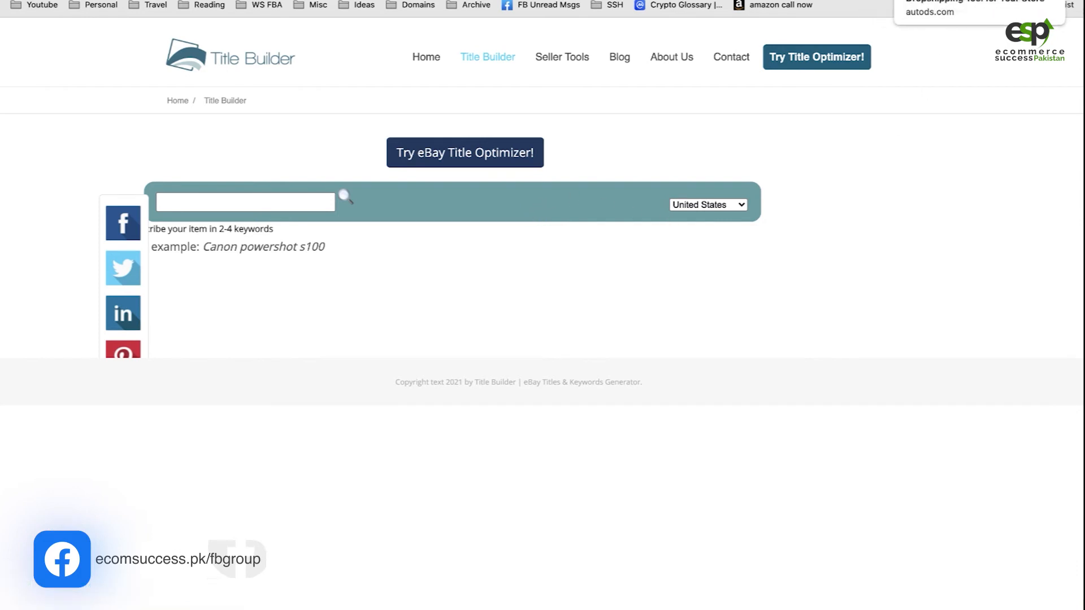
# Switch to the Overstock product page and copy the keywords "Storage Bench" from the product title
pyautogui.click(881, 1)
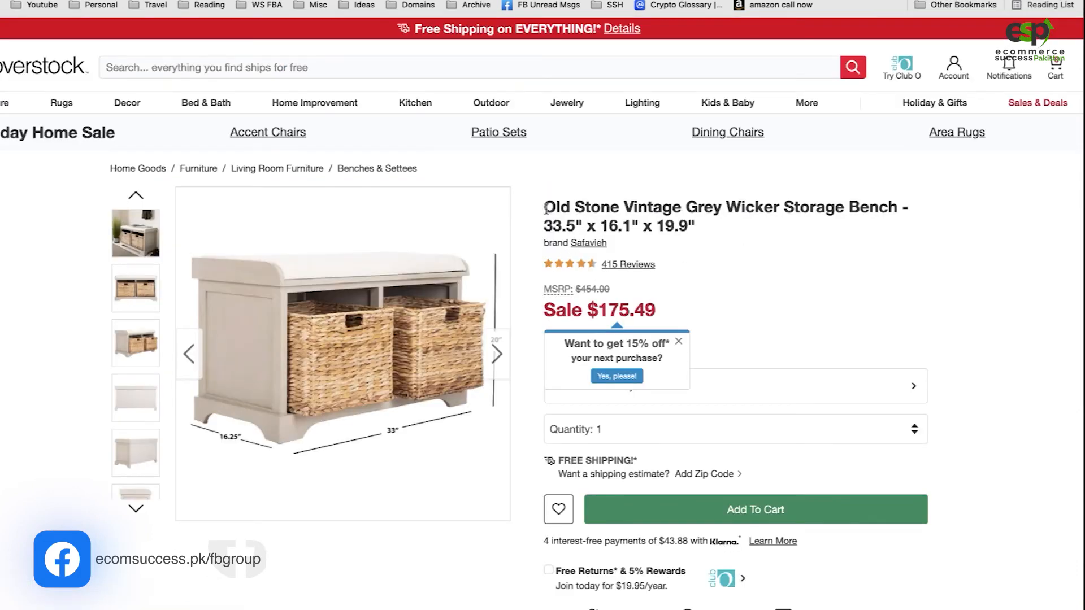
pyautogui.moveTo(544, 208); pyautogui.dragTo(655, 208)
pyautogui.click(614, 208)
pyautogui.moveTo(785, 207); pyautogui.dragTo(900, 208)
pyautogui.press('super+c')
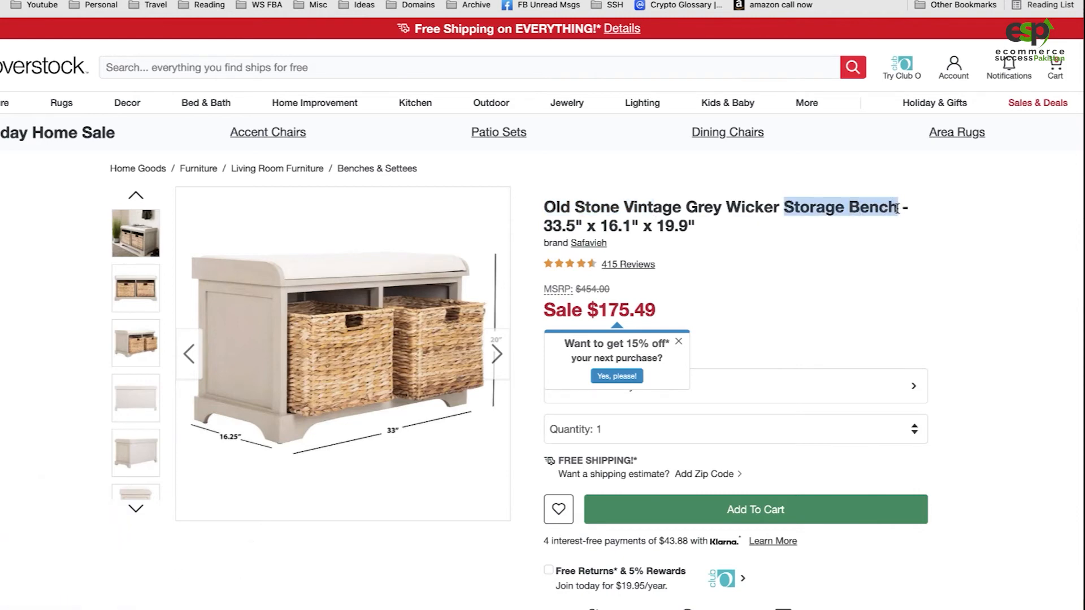
# Search Title Builder for "Storage Bench" with United States as the market, and examine the searched keywords and suggested title
pyautogui.click(955, 2)
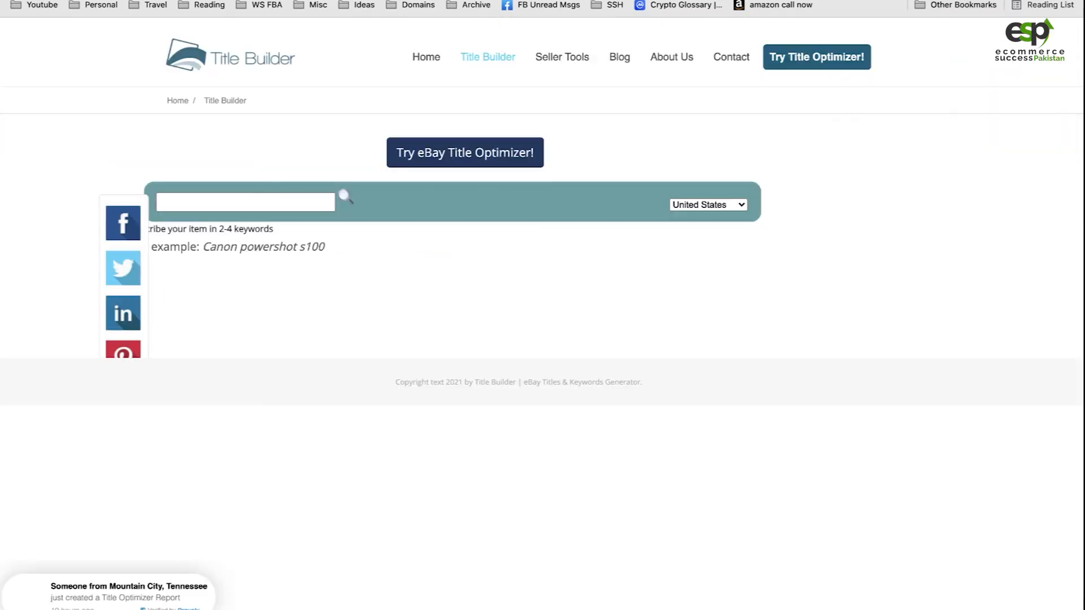
pyautogui.click(286, 197)
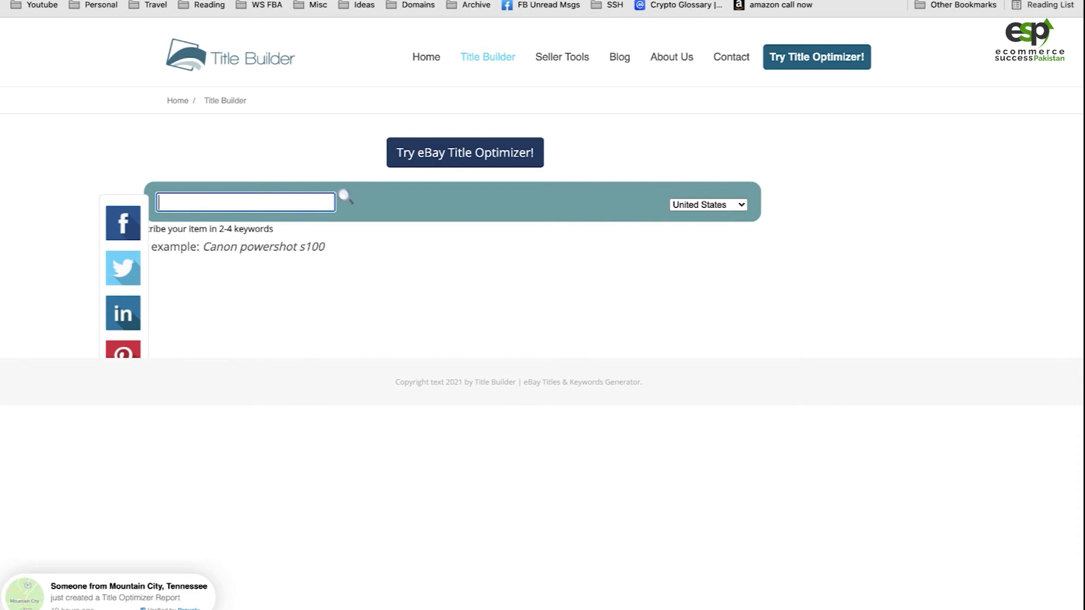
pyautogui.press('super+v')
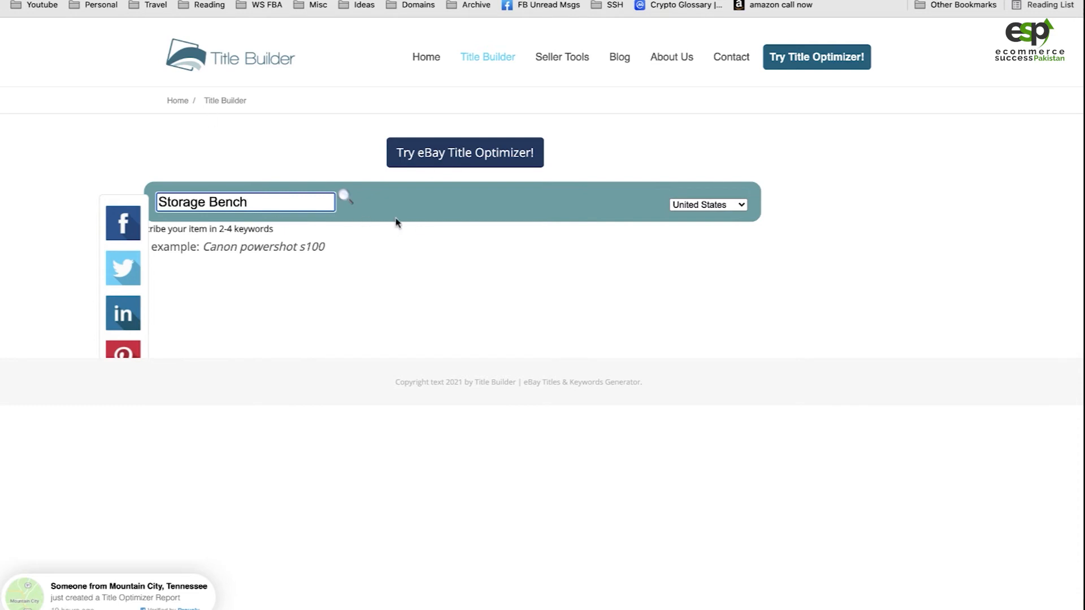
pyautogui.click(347, 198)
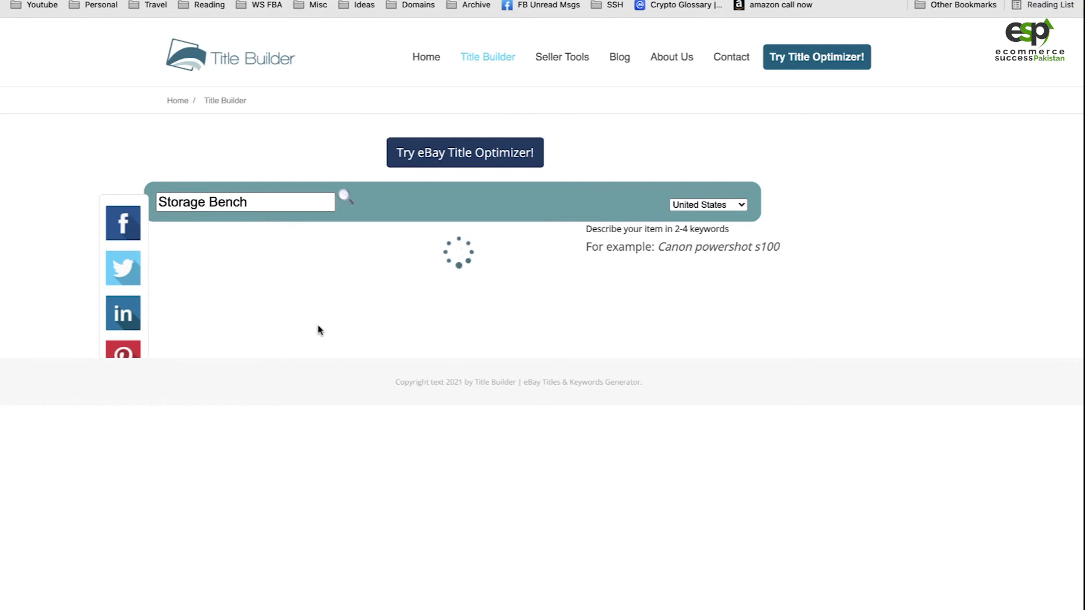
pyautogui.scroll(-3, 447, 495)
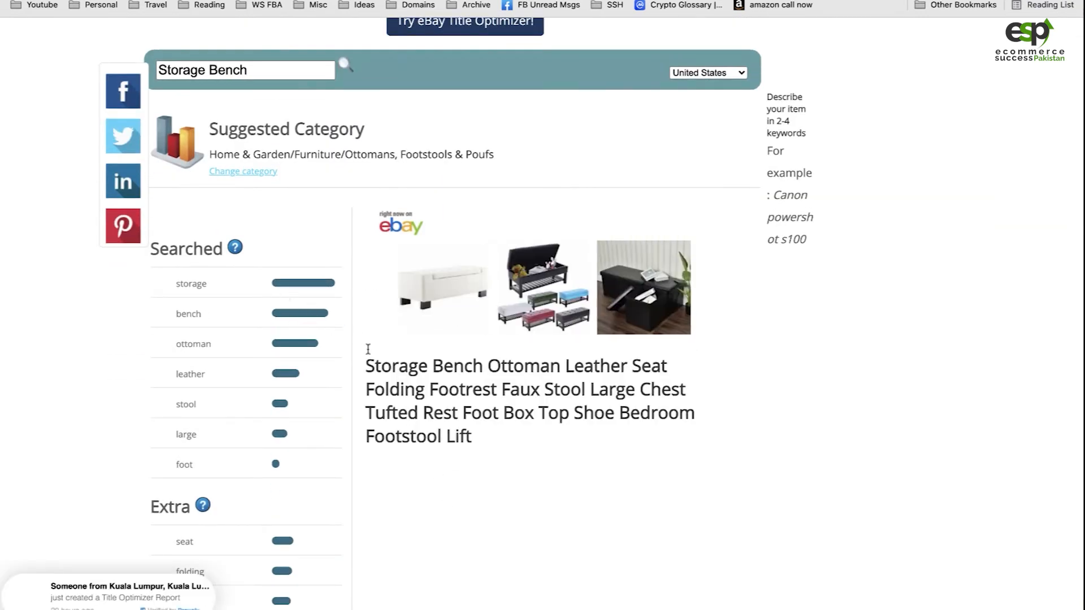
pyautogui.scroll(-1, 369, 352)
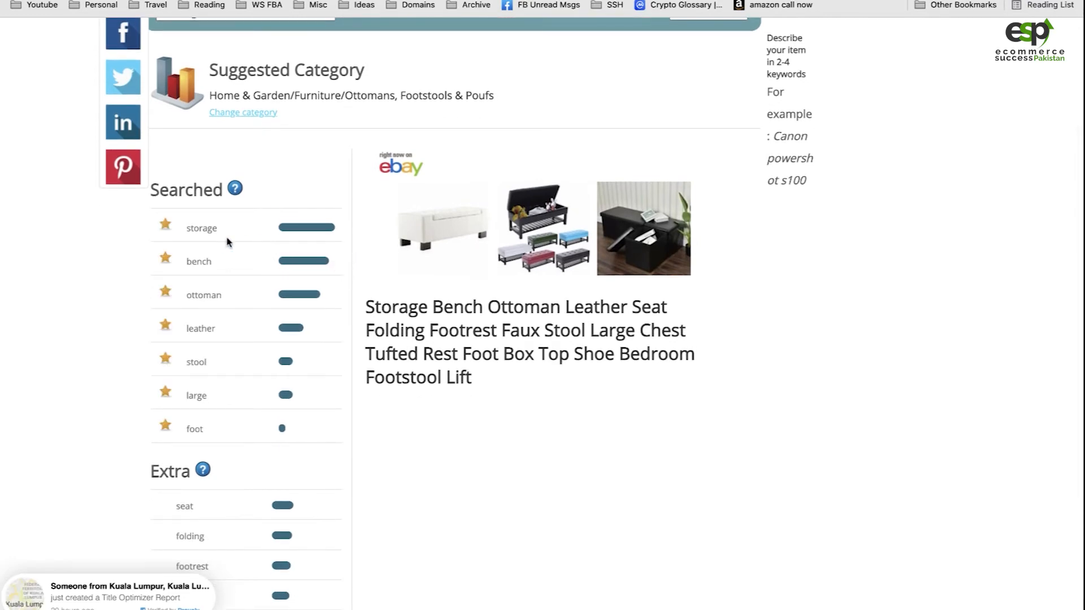
pyautogui.moveTo(204, 233)
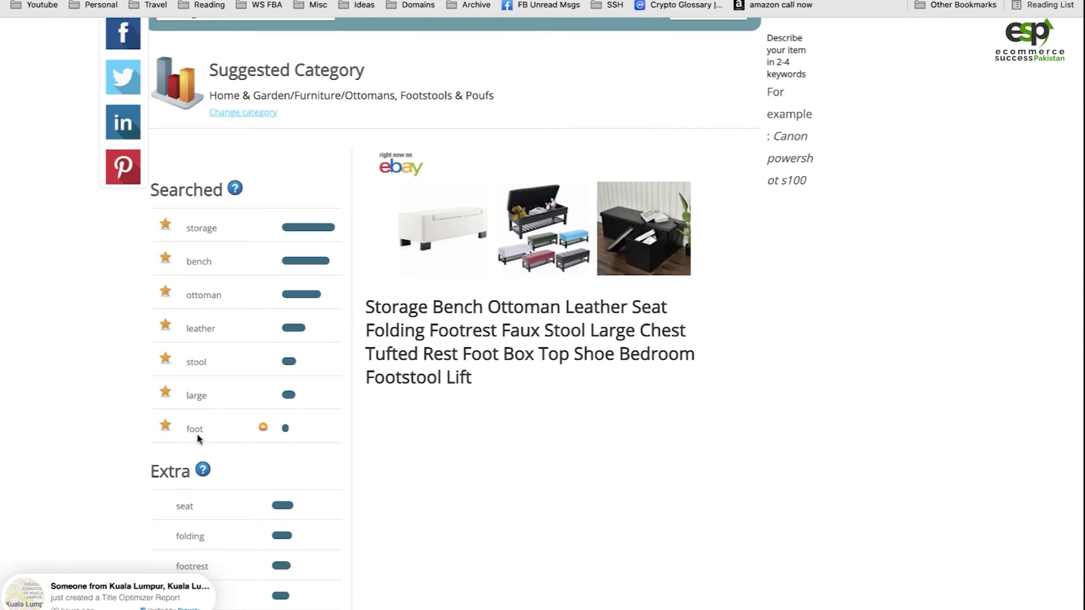
# Search Title Builder for "Vintage Storage Bench" with United States as the market, and examine the suggested keywords
pyautogui.scroll(-2, 402, 461)
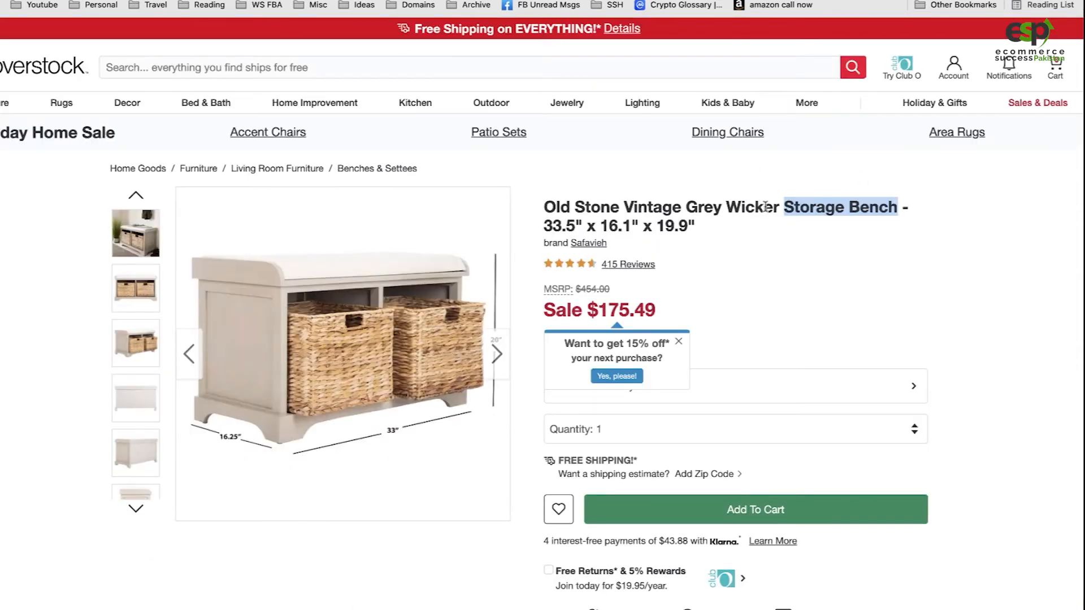
pyautogui.moveTo(355, 273)
pyautogui.click(345, 1)
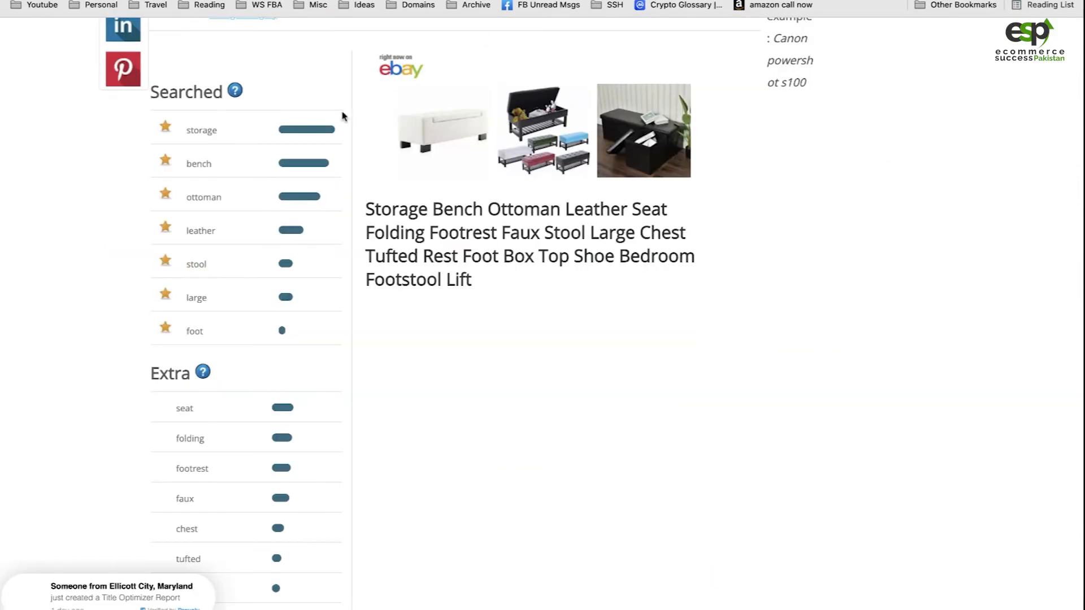
pyautogui.scroll(3, 344, 115)
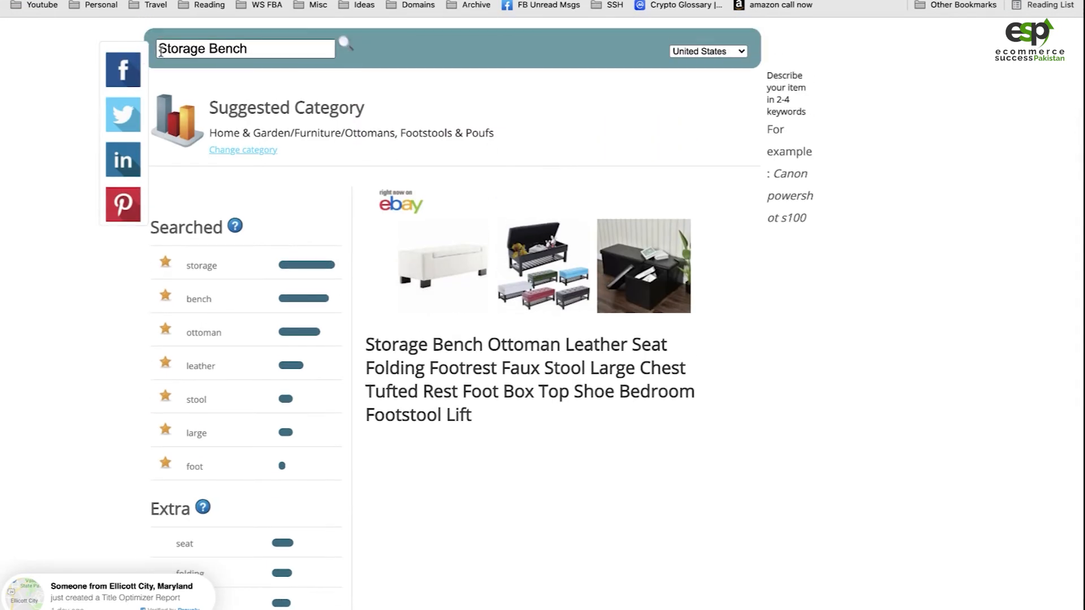
pyautogui.click(161, 51)
pyautogui.write('Vintage')
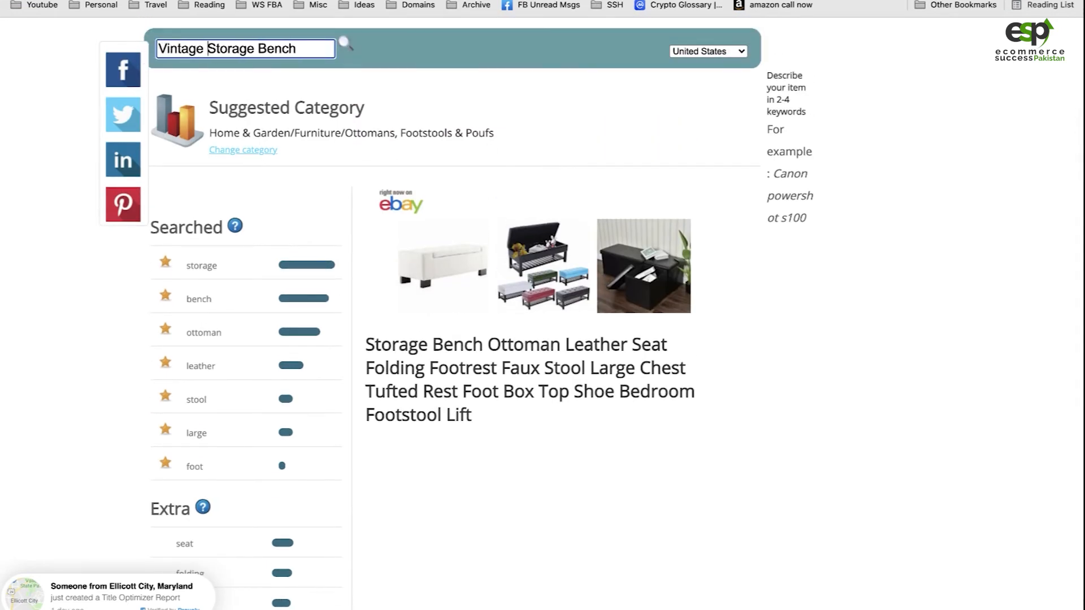
pyautogui.click(343, 45)
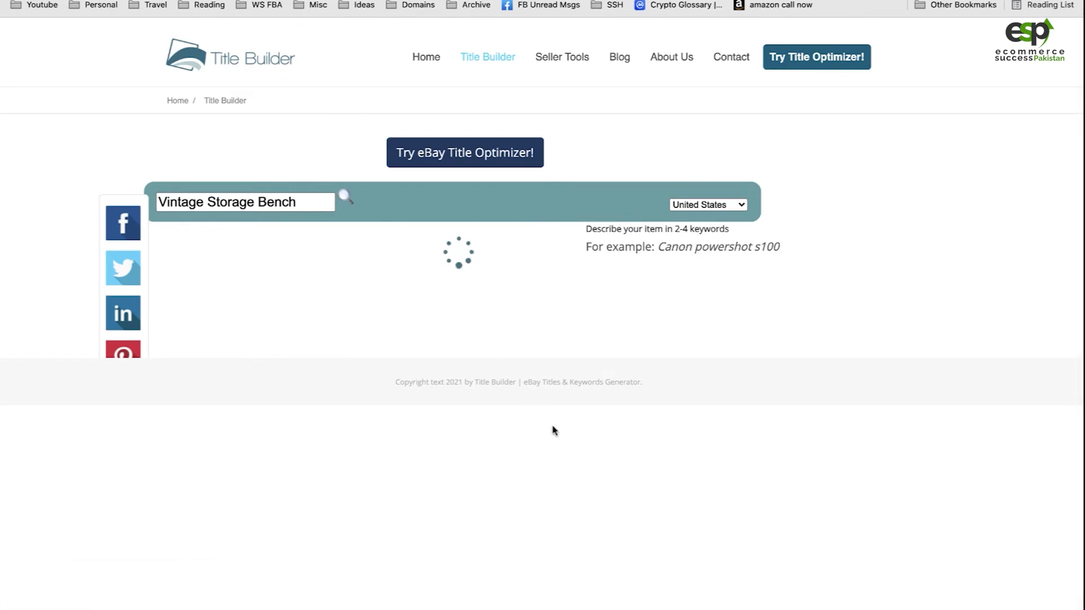
pyautogui.scroll(-4, 794, 452)
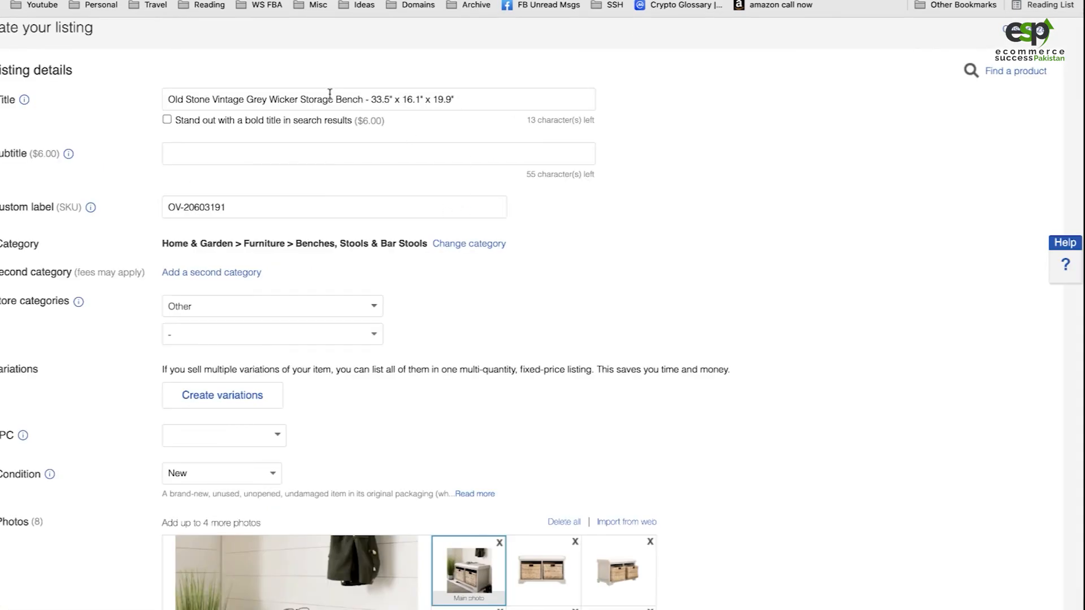
# In the eBay listing title, add the keywords "Wood" before "Bench" and "Seat" after it
pyautogui.click(362, 98)
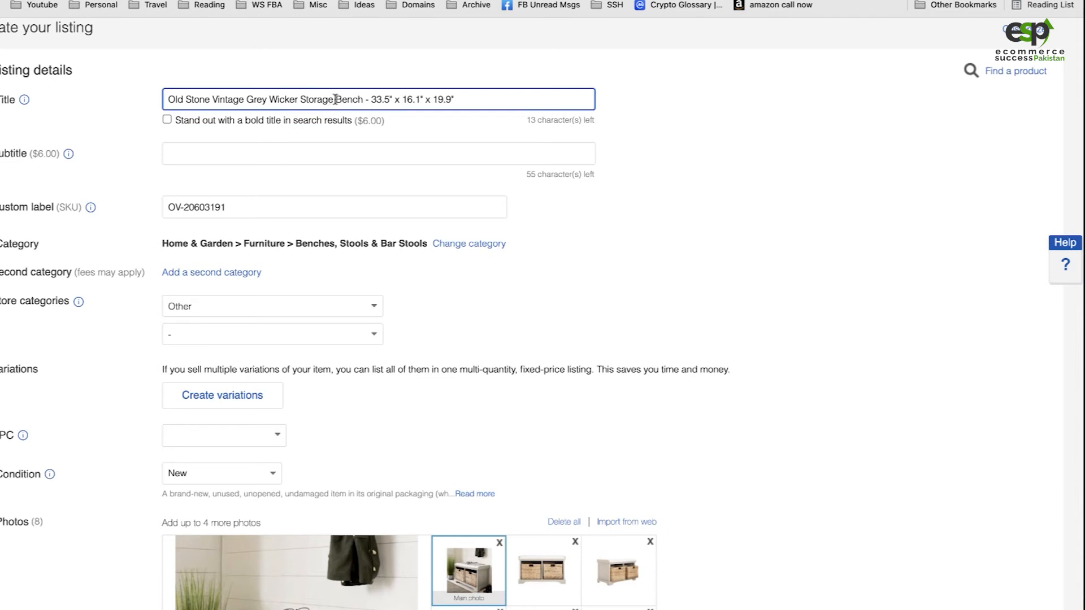
pyautogui.write('Wood')
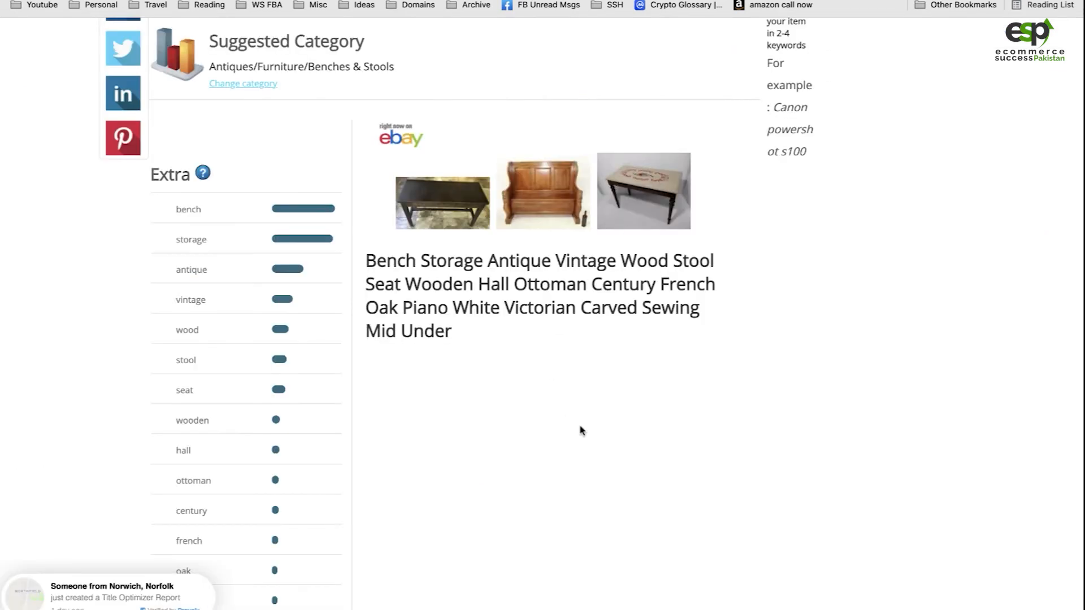
pyautogui.scroll(-2, 580, 432)
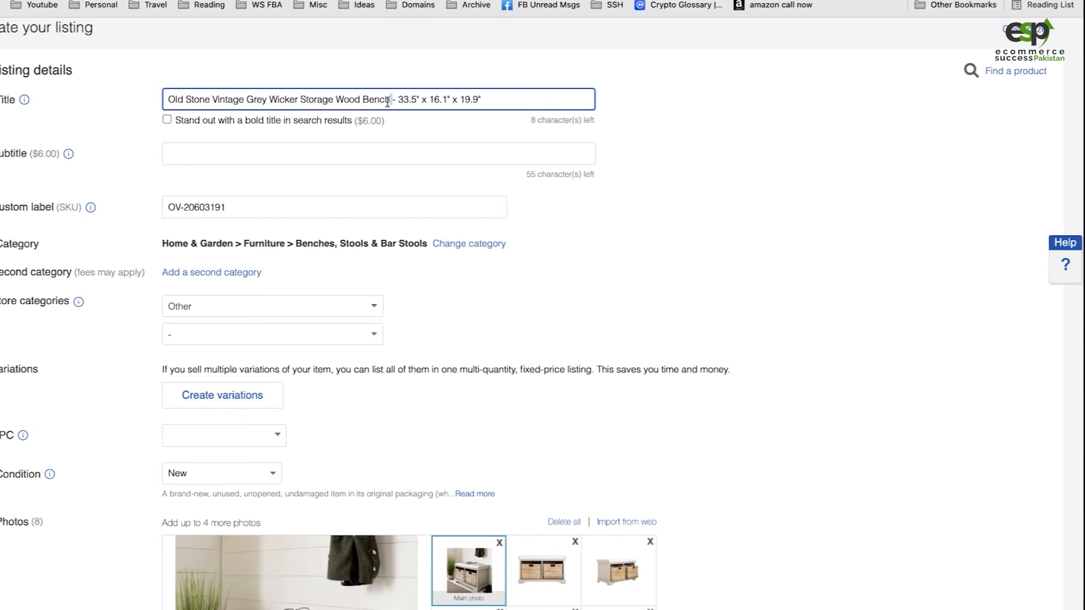
pyautogui.write('Seat')
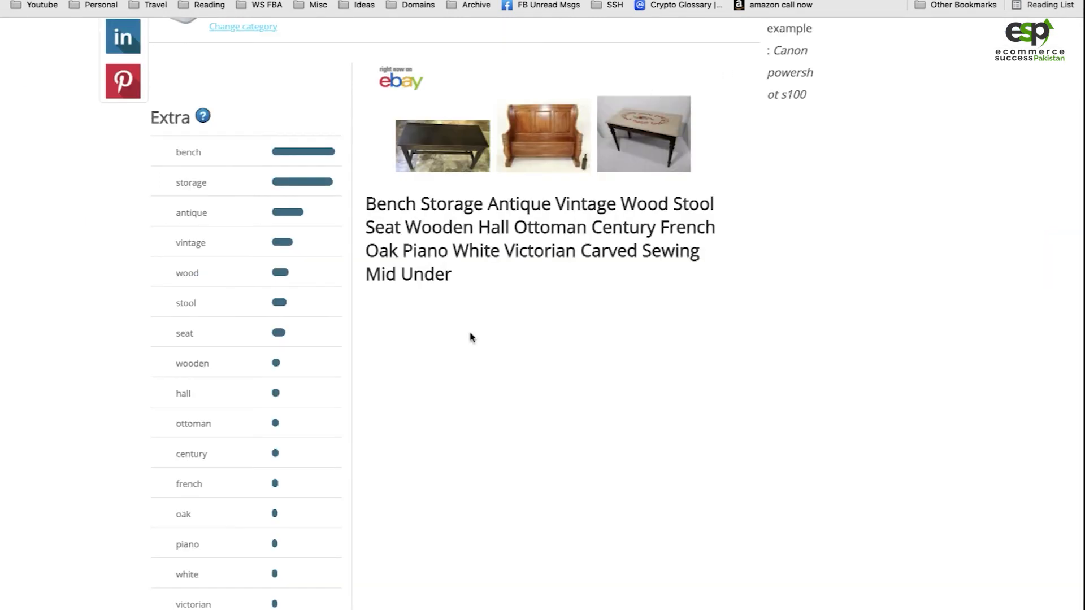
# Check the full Title Builder keyword list again and insert "Wo" after "Stone" in the eBay listing title
pyautogui.scroll(-5, 469, 396)
pyautogui.scroll(-2, 463, 453)
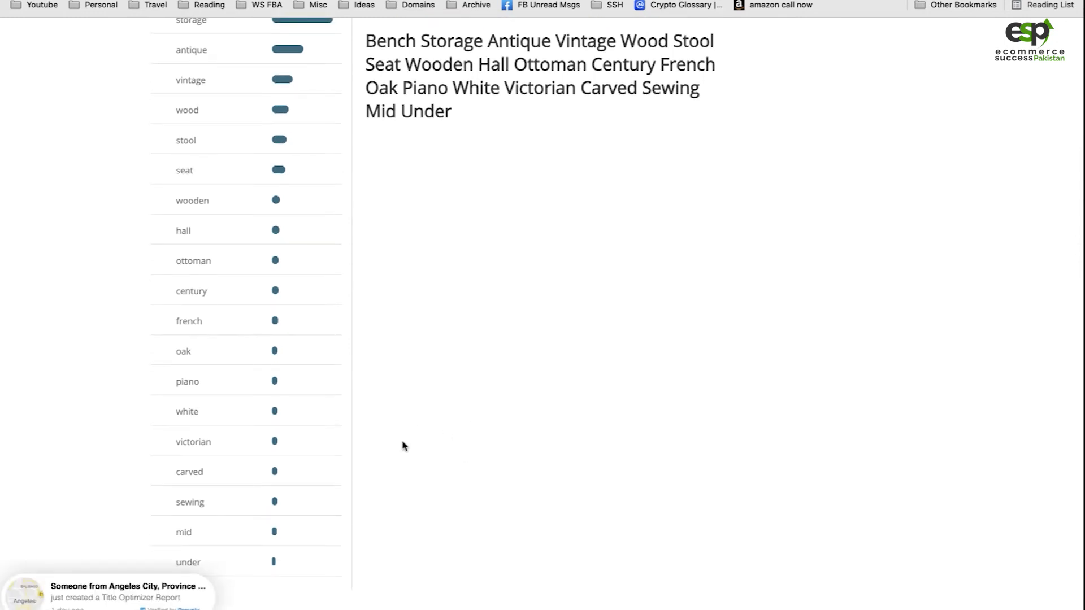
pyautogui.scroll(5, 234, 494)
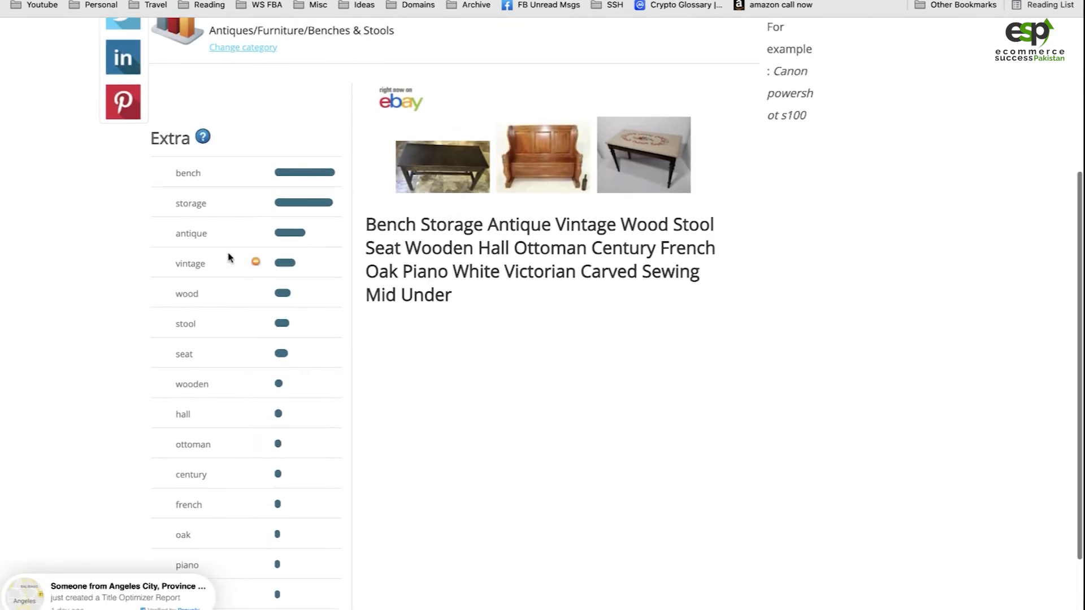
pyautogui.scroll(-2, 264, 291)
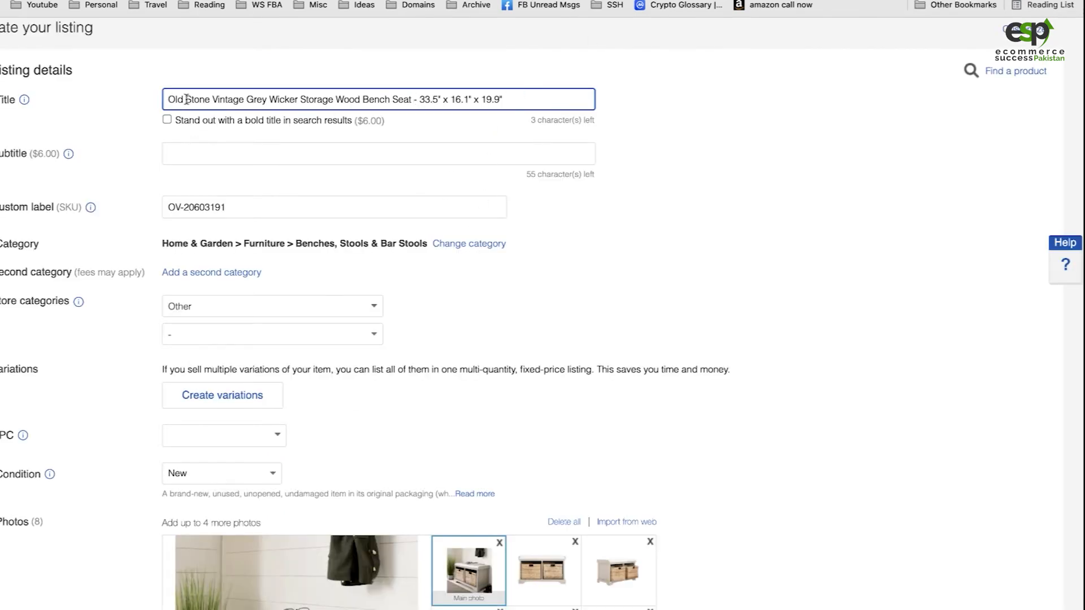
pyautogui.click(209, 99)
pyautogui.write('Wo')
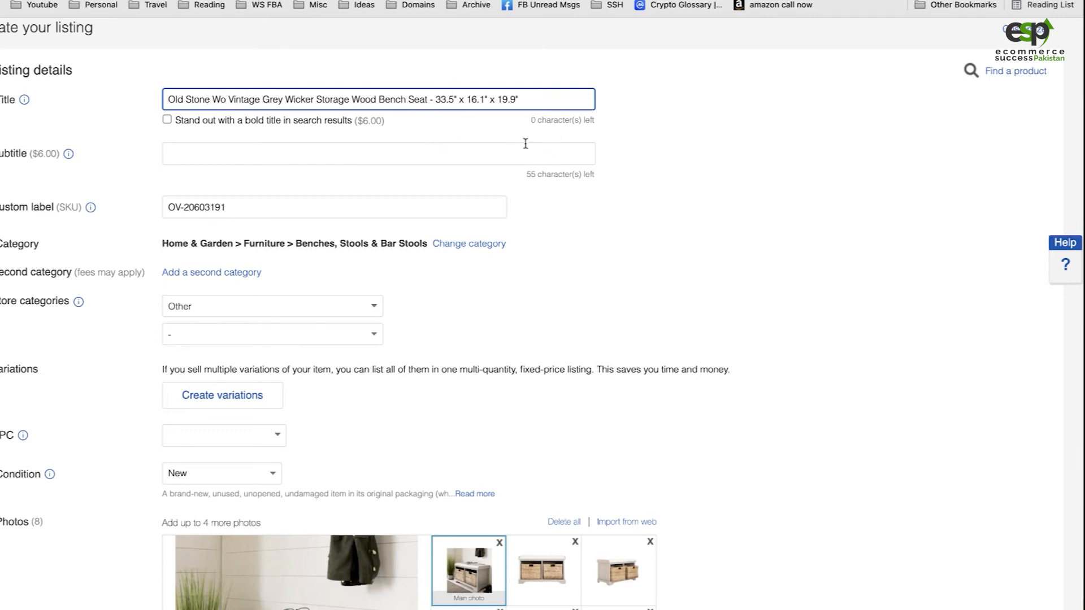
# Review the listing's photos and its required and recommended item specifics, from brand and dimensions to material and room
pyautogui.scroll(-4, 698, 339)
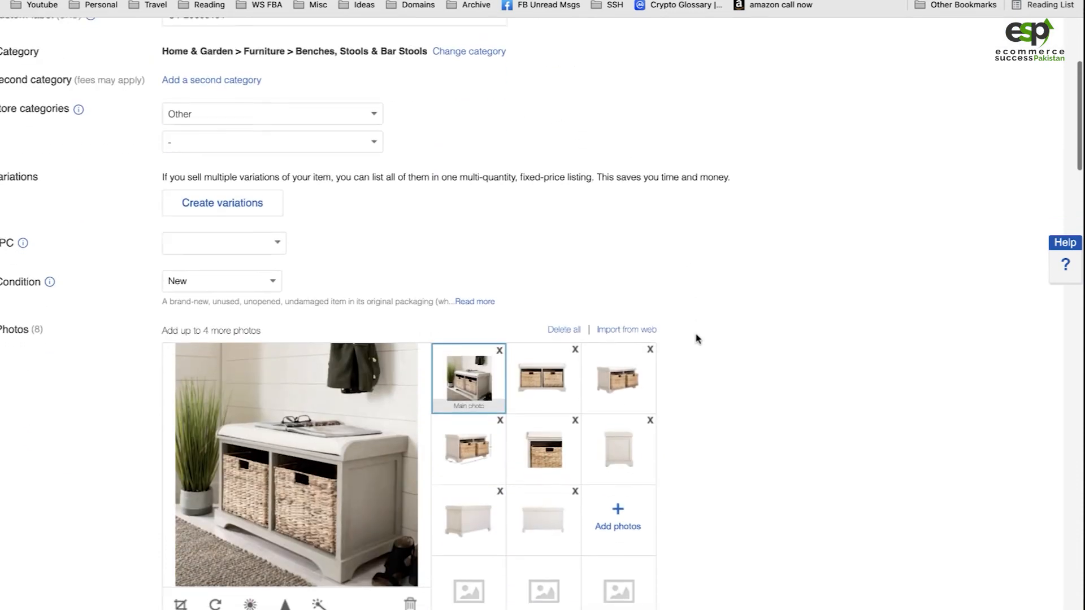
pyautogui.scroll(-3, 698, 339)
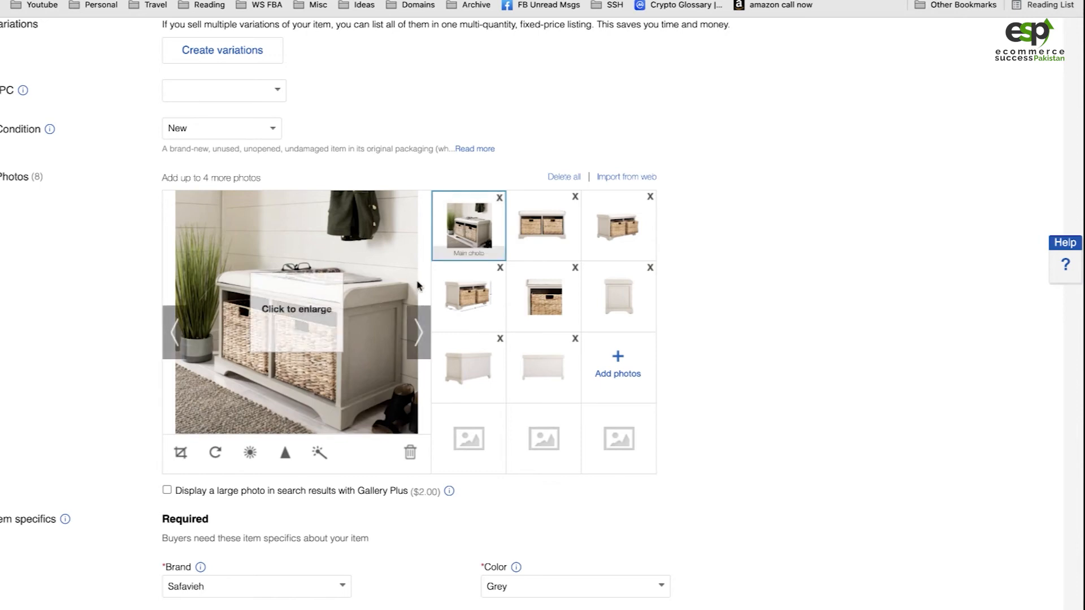
pyautogui.scroll(-6, 741, 356)
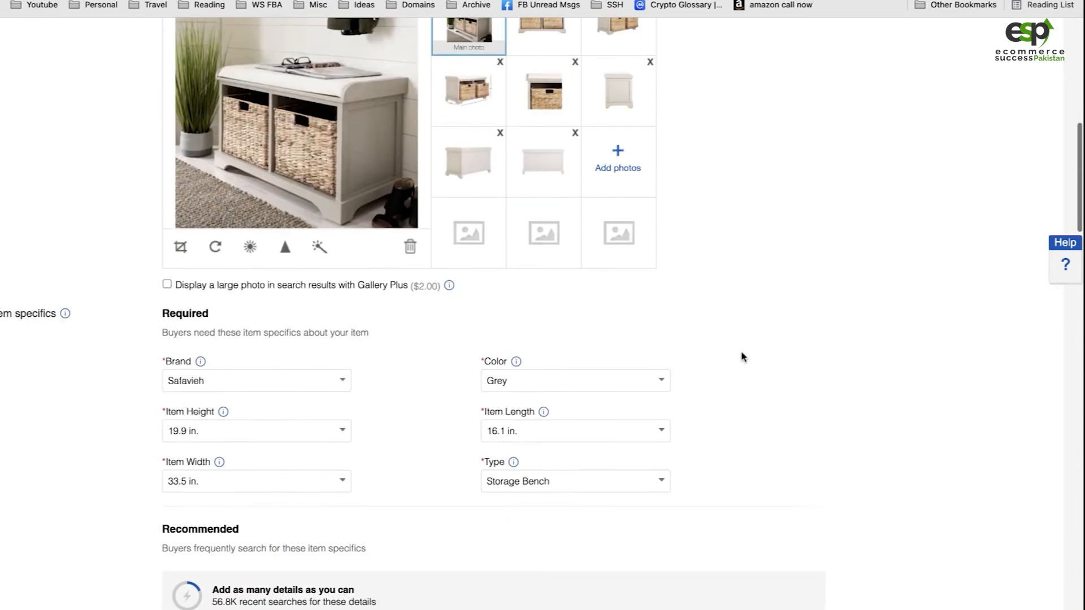
pyautogui.scroll(-2, 742, 356)
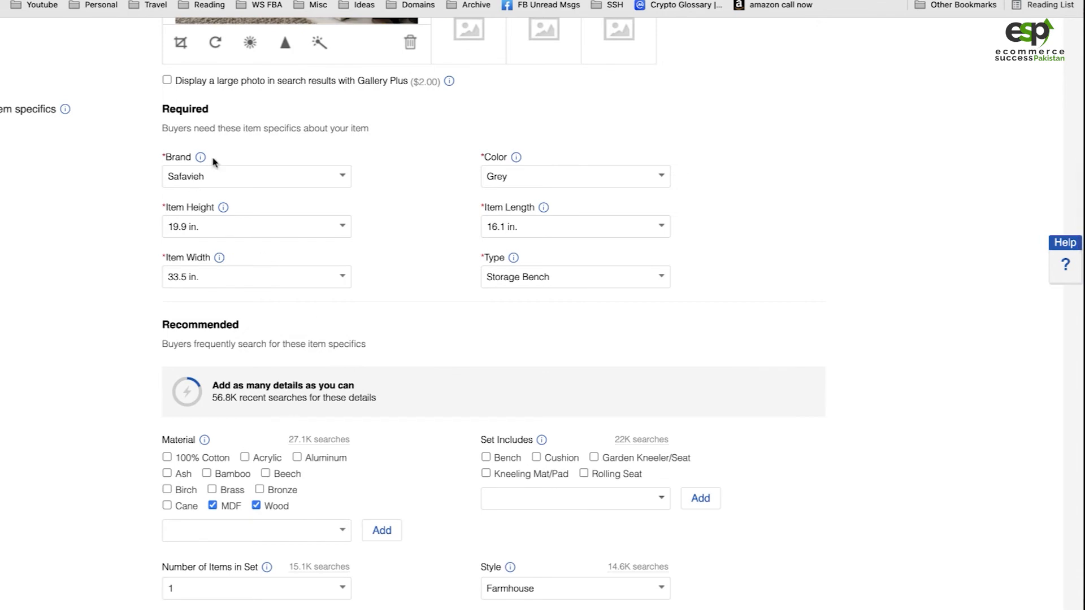
pyautogui.scroll(-4, 540, 373)
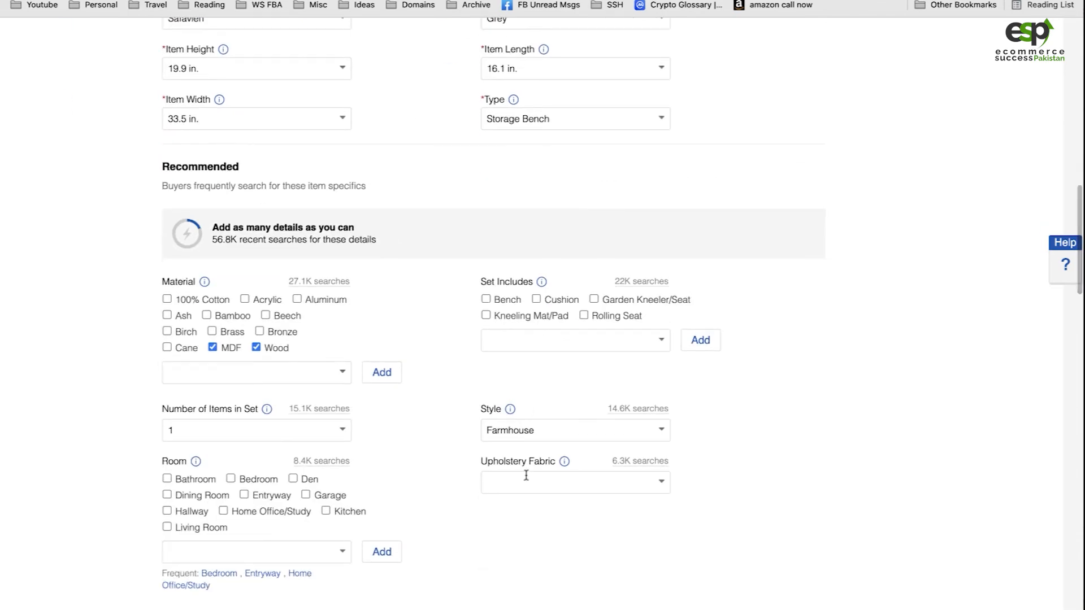
pyautogui.scroll(-1, 525, 474)
pyautogui.scroll(-3, 478, 472)
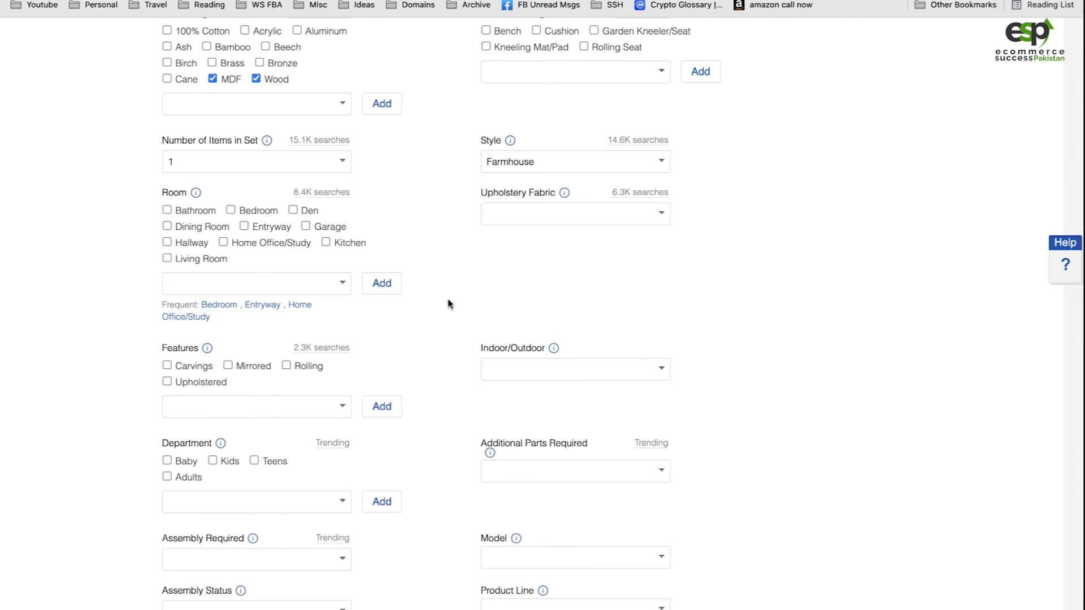
# Set the recommended Room item specific to Entryway only, leaving Living Room unselected
pyautogui.click(167, 259)
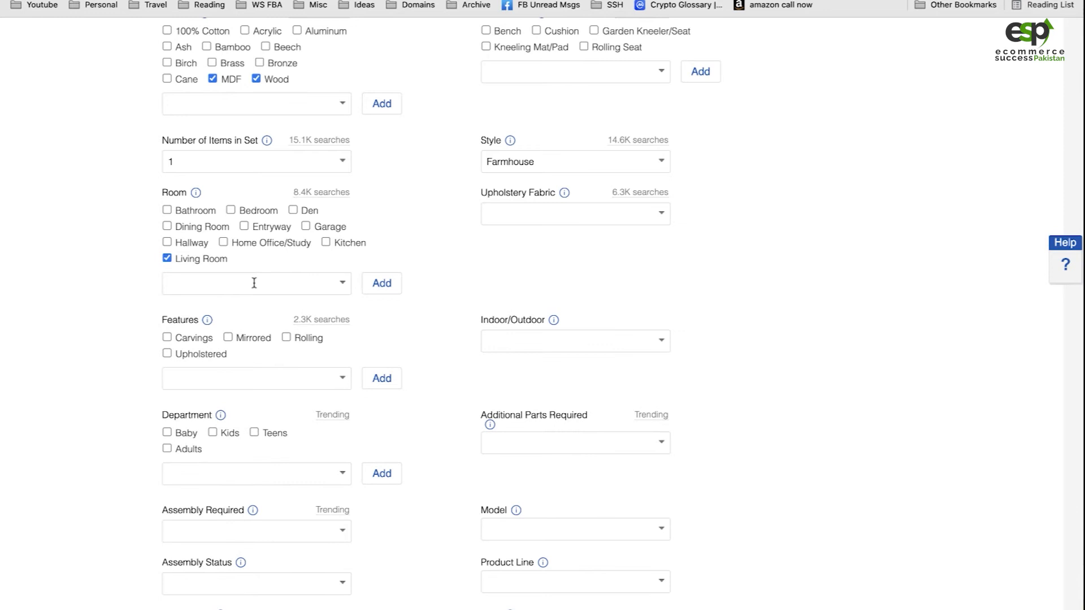
pyautogui.click(342, 284)
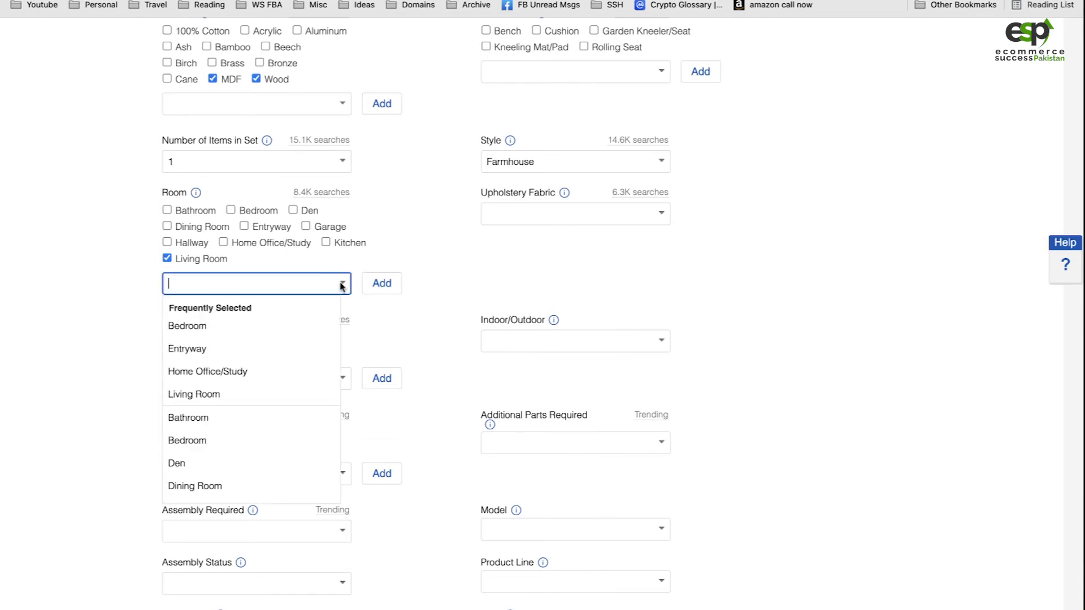
pyautogui.click(254, 348)
pyautogui.click(382, 285)
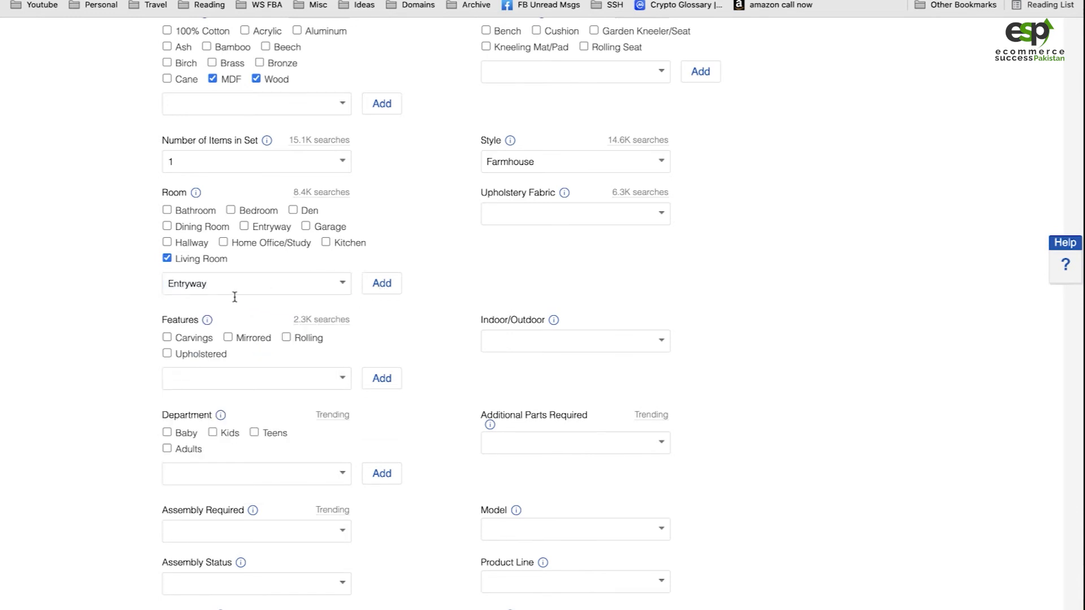
pyautogui.click(385, 288)
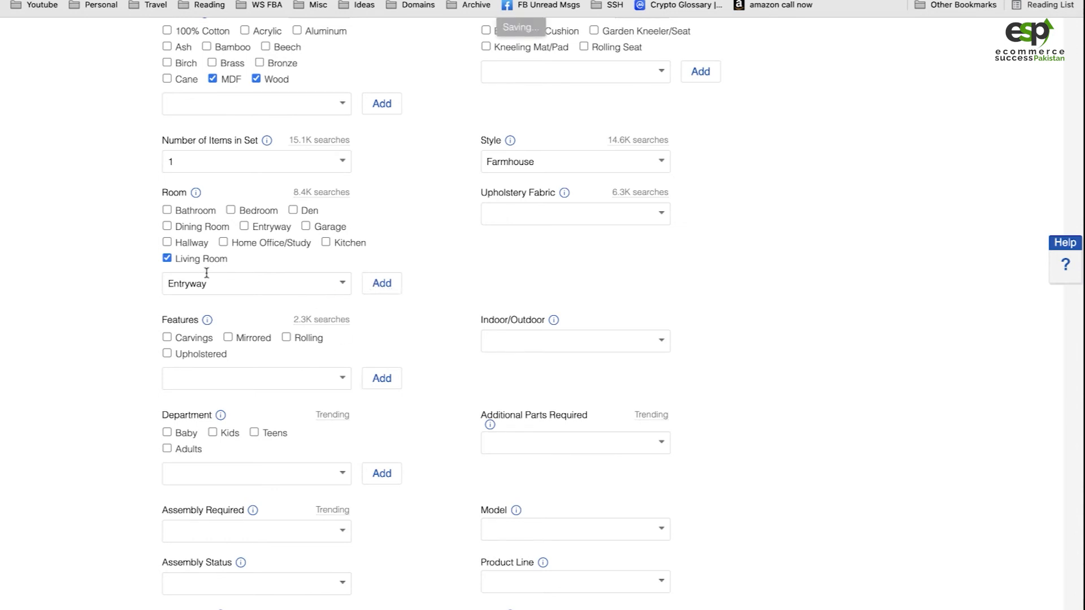
pyautogui.click(167, 260)
pyautogui.click(243, 226)
# Review the remaining item specifics, the item description and the selling details of the listing
pyautogui.scroll(-5, 365, 414)
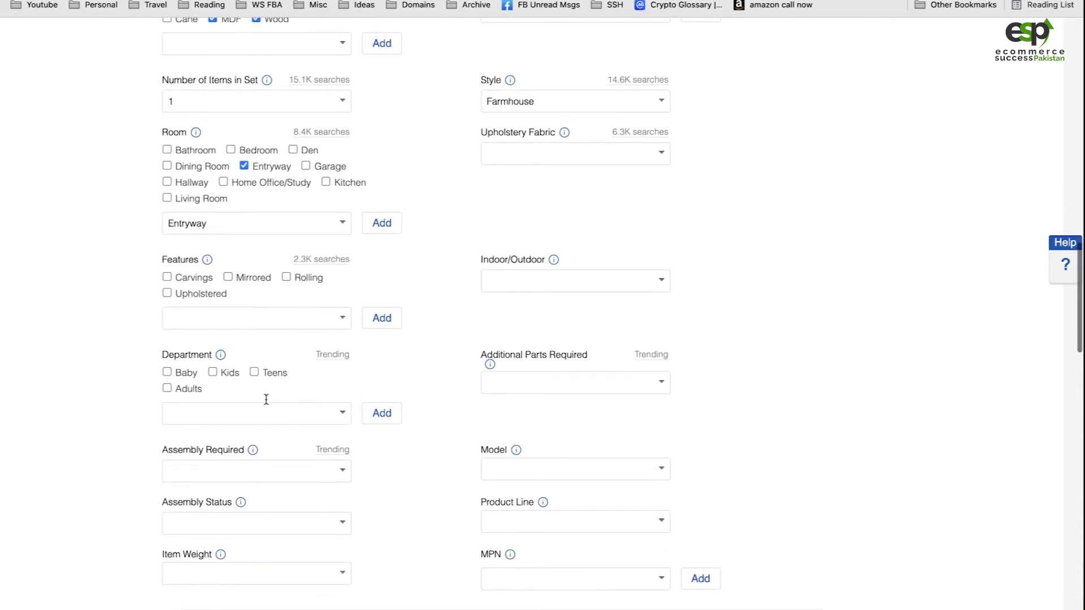
pyautogui.scroll(-3, 365, 464)
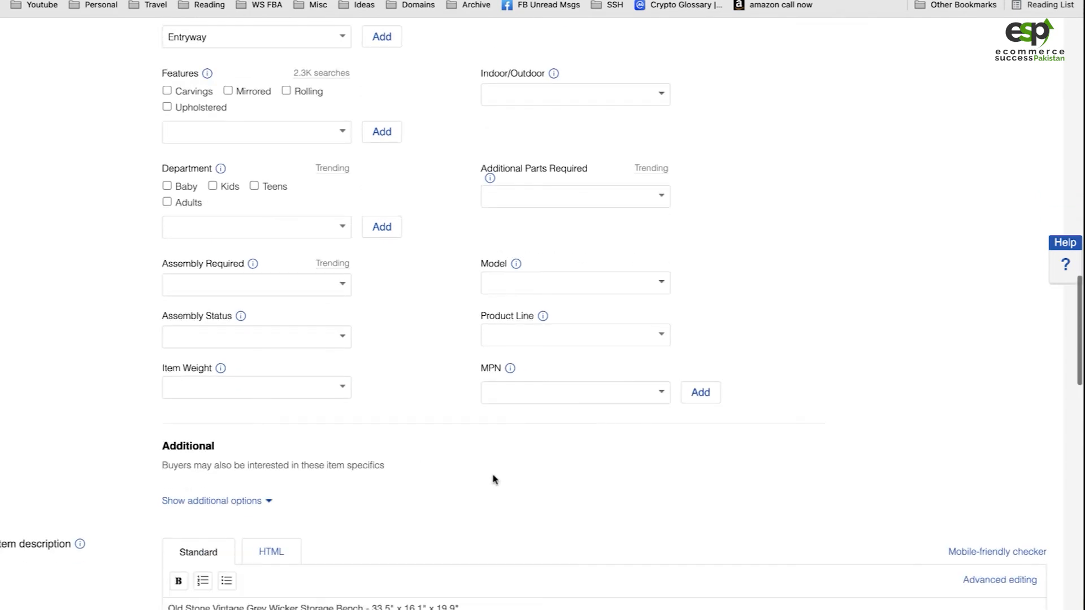
pyautogui.scroll(-5, 494, 479)
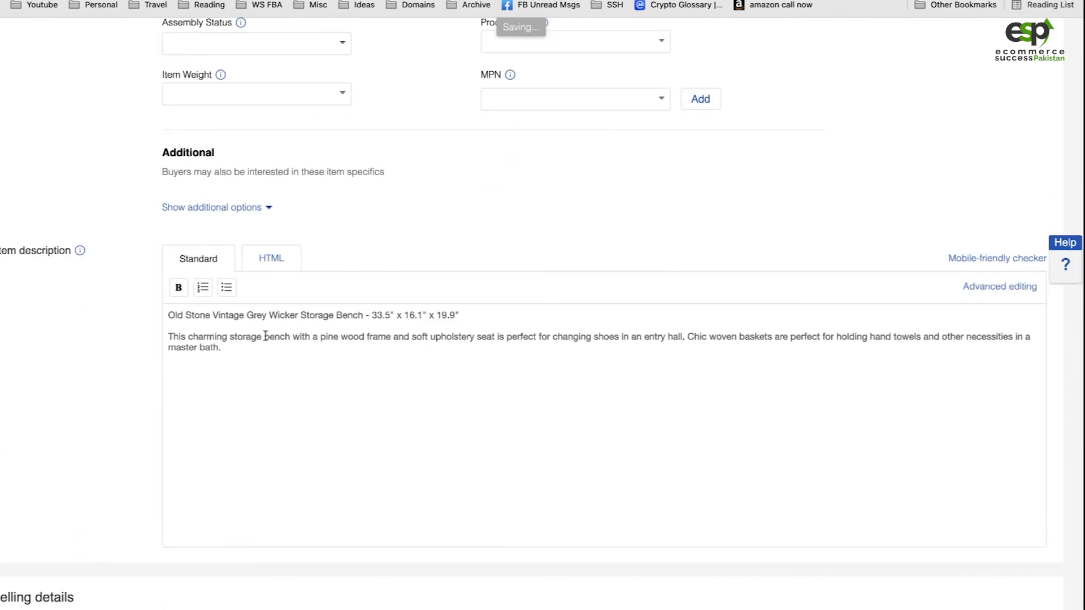
pyautogui.scroll(-7, 303, 323)
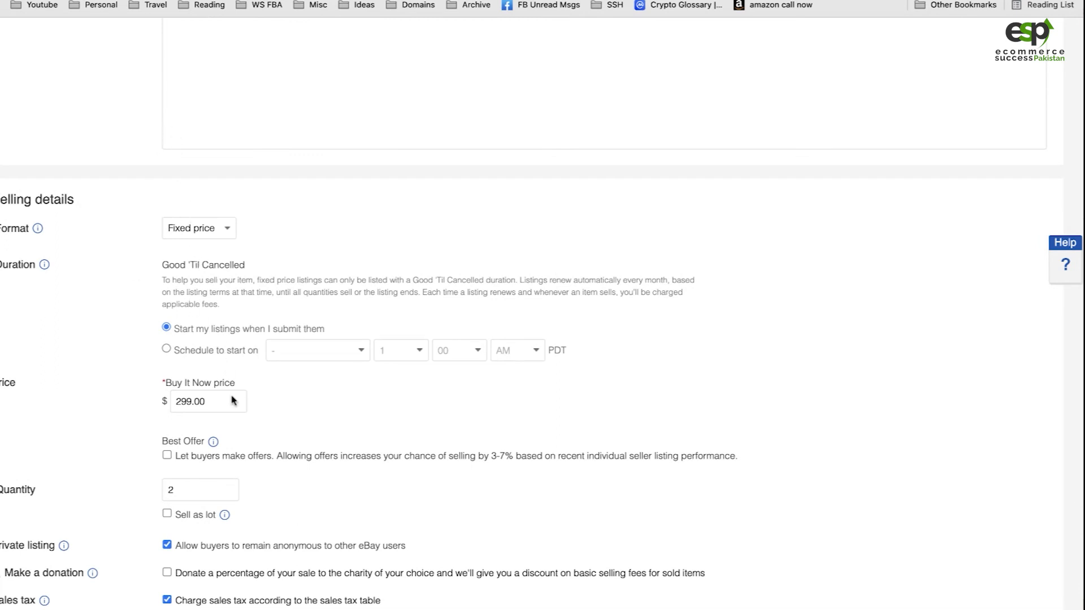
pyautogui.scroll(-2, 266, 480)
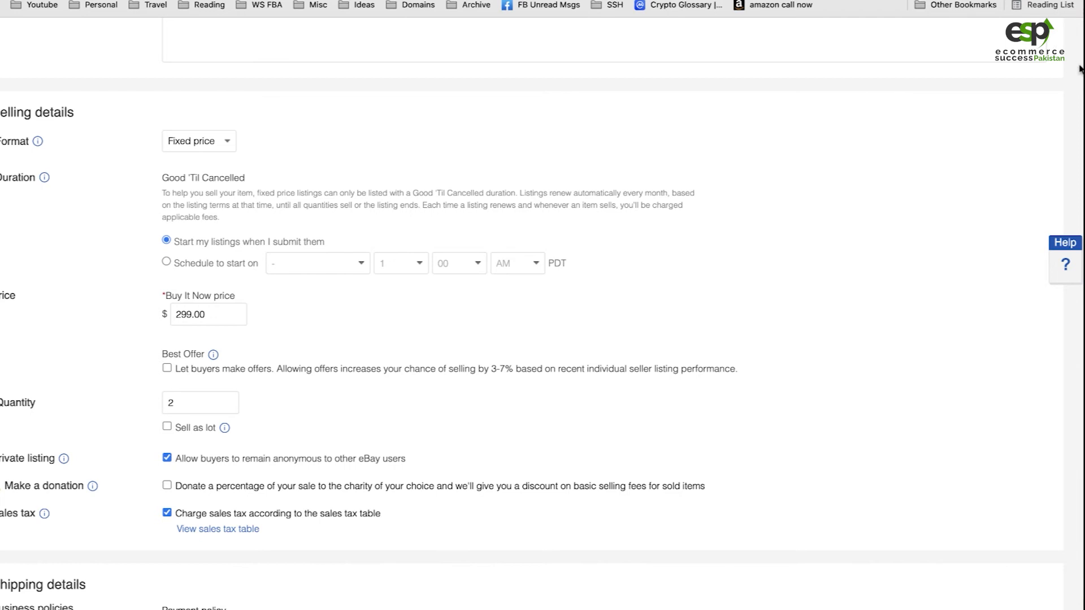
# Switch to the eBay Fee & Profit Calculator and set the buy it now price to 299 for the fixed-price sale
pyautogui.click(722, 0)
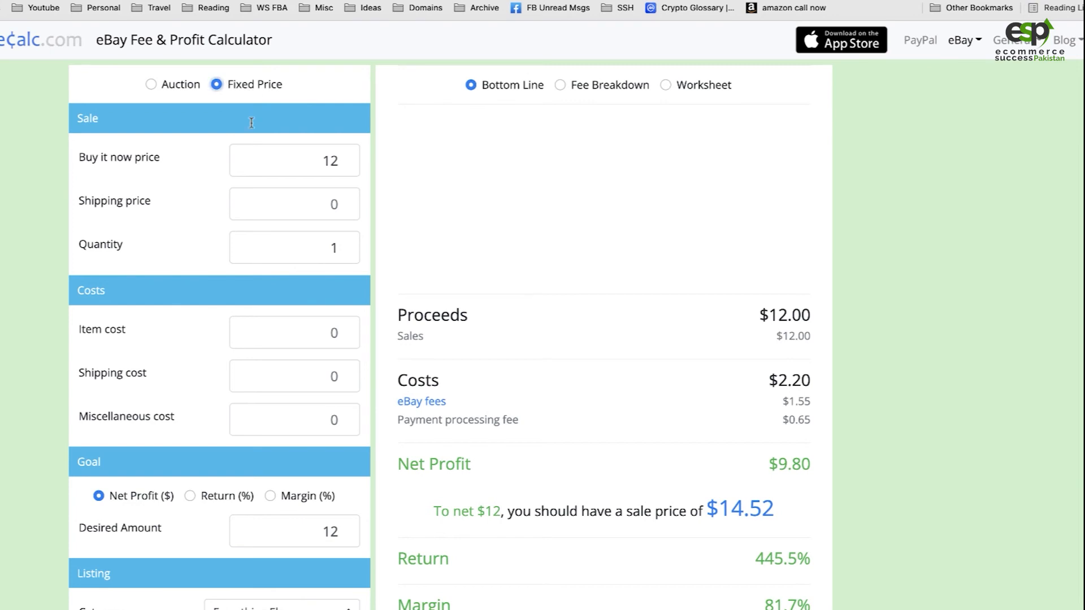
pyautogui.click(299, 170)
pyautogui.press('BackSpace')
pyautogui.press('BackSpace')
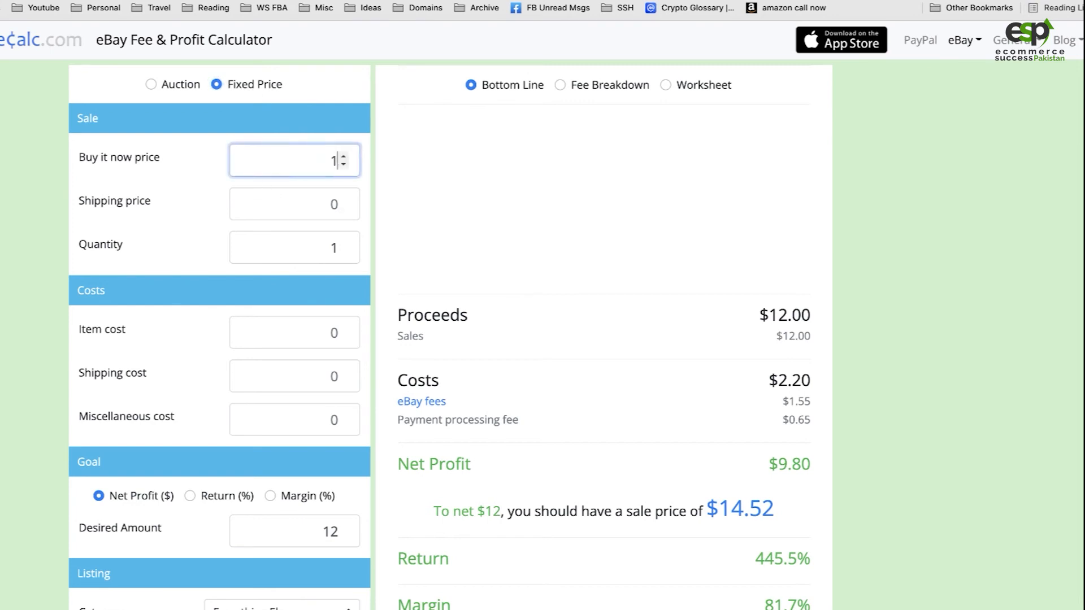
pyautogui.write('299')
pyautogui.click(278, 217)
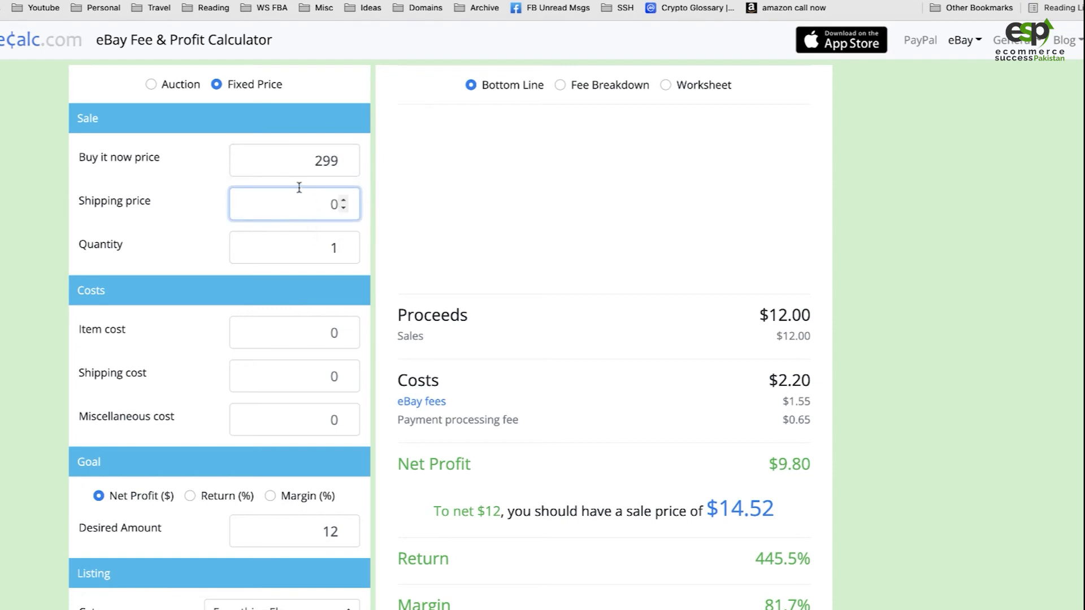
# Enter 17 as the item cost and re-enter 299 as the buy it now price in the calculator
pyautogui.click(303, 340)
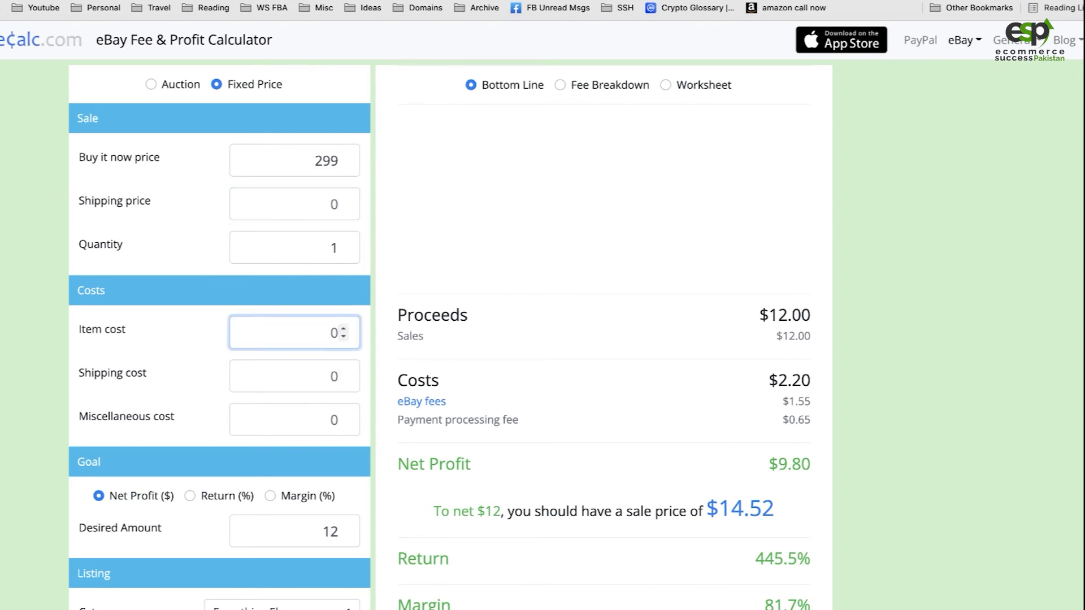
pyautogui.hotkey('shift', 'Tab')
pyautogui.hotkey('shift', 'Tab')
pyautogui.hotkey('shift', 'Tab')
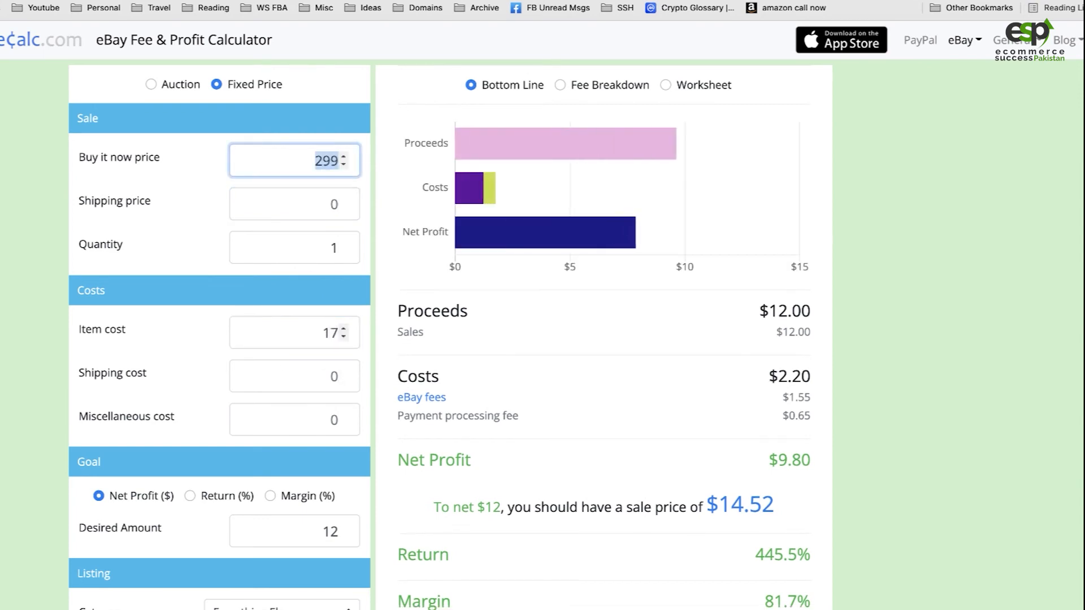
pyautogui.write('5')
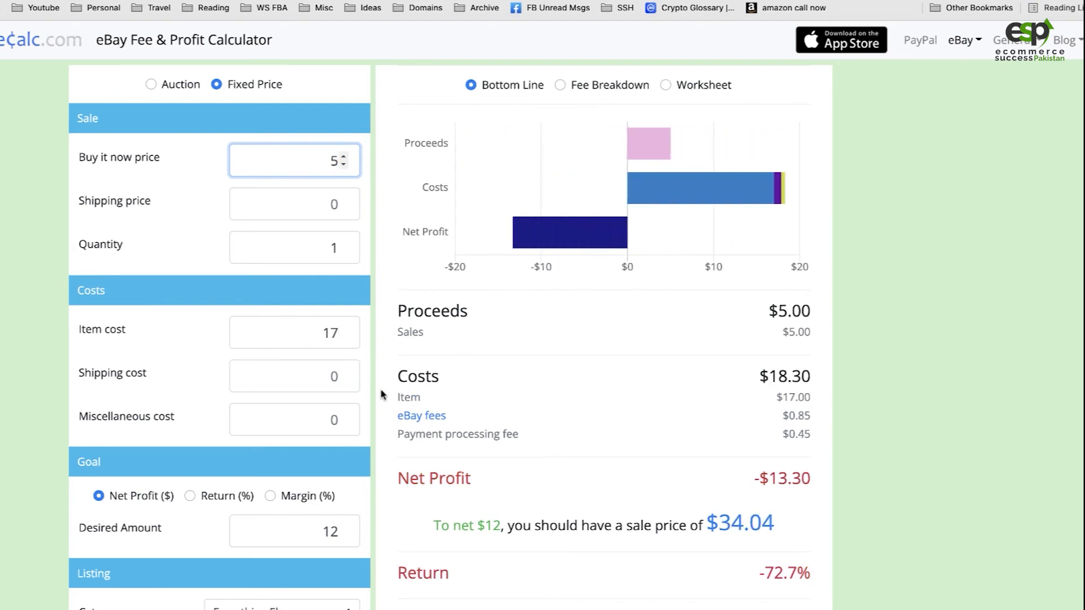
pyautogui.write('299')
pyautogui.press('BackSpace')
pyautogui.press('BackSpace')
pyautogui.press('BackSpace')
pyautogui.press('BackSpace')
pyautogui.write('299')
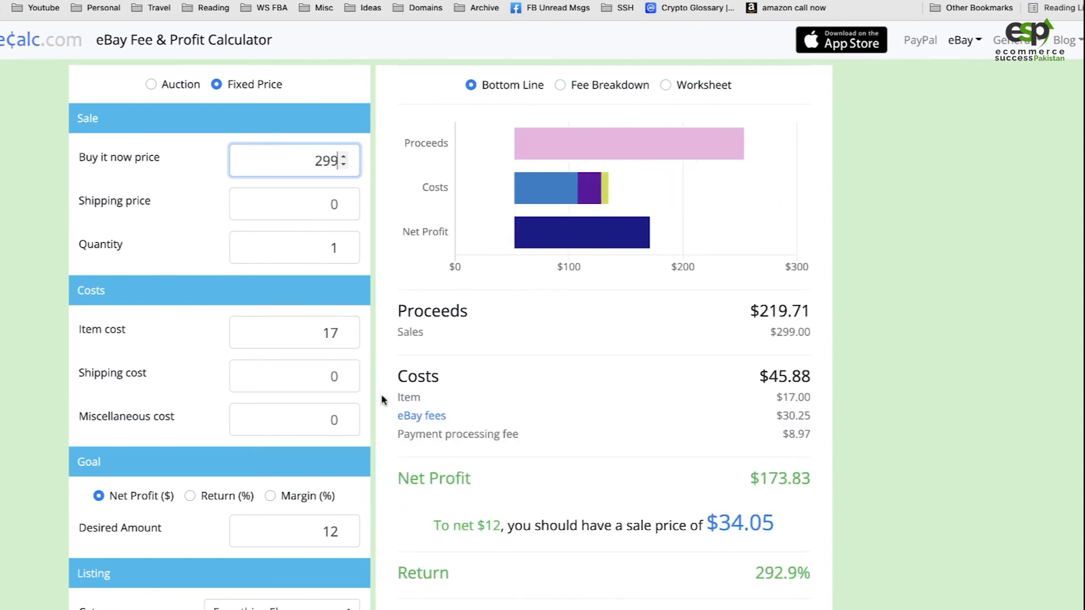
# Enter 175 as the item cost, check the bench's sale price on Overstock, and raise the item cost to 176 in the calculator
pyautogui.doubleClick(335, 332)
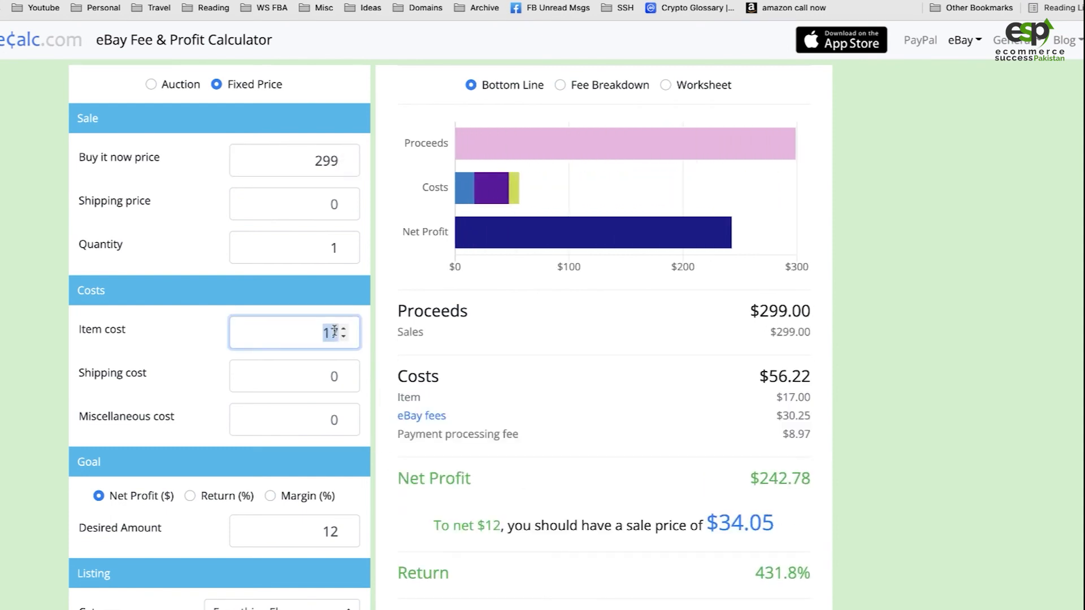
pyautogui.write('175')
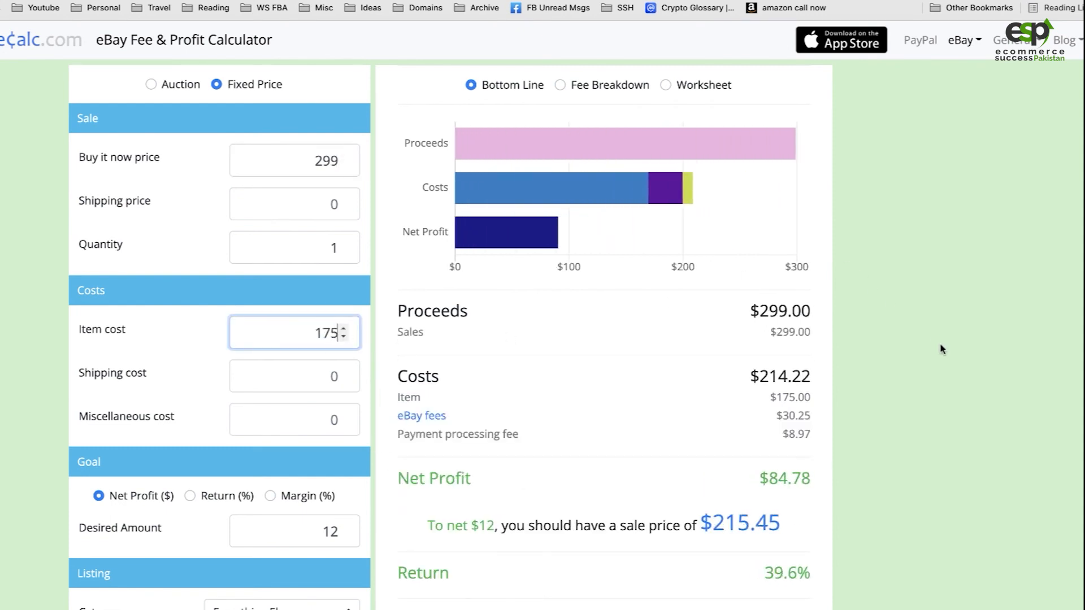
pyautogui.click(943, 349)
pyautogui.click(893, 1)
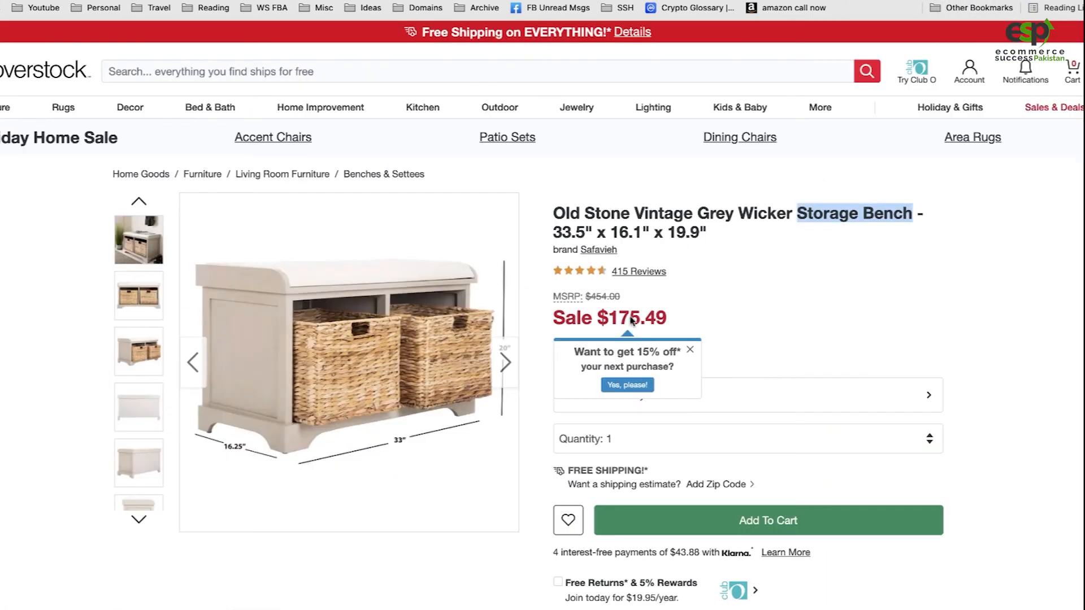
pyautogui.click(678, 0)
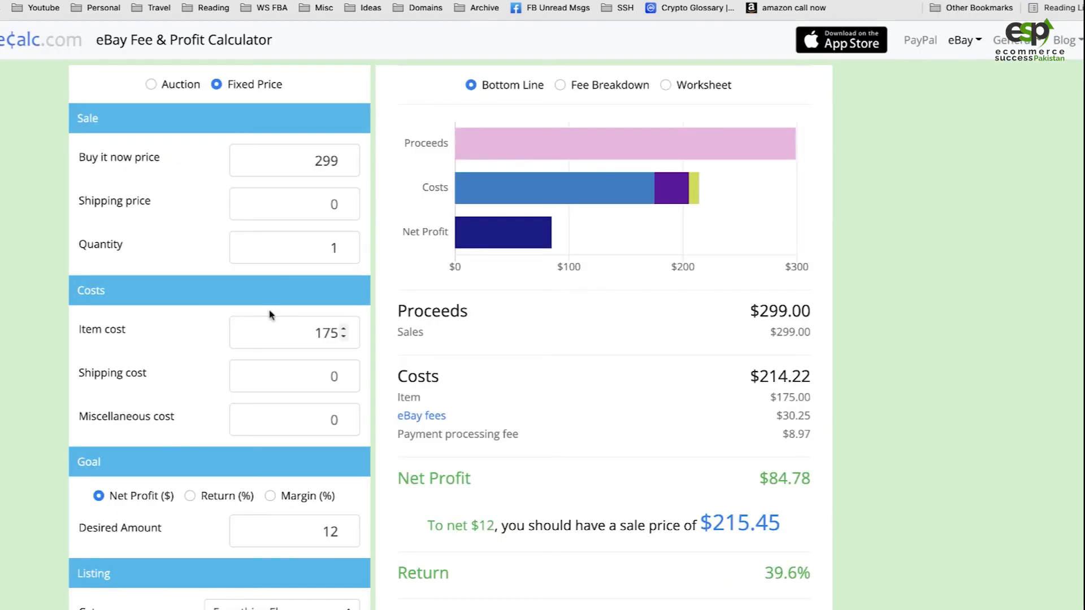
pyautogui.click(341, 330)
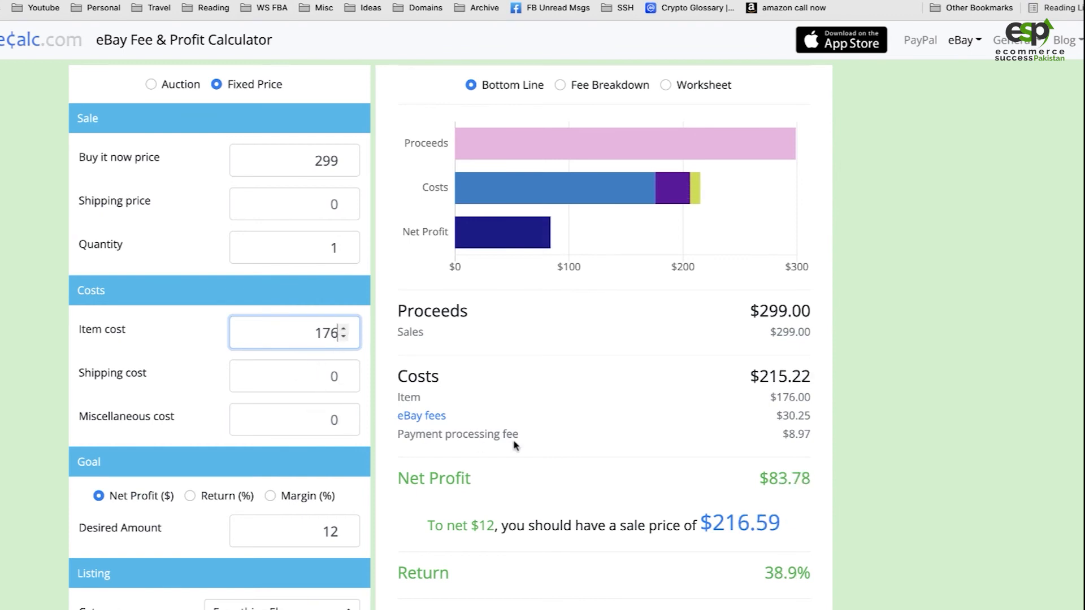
pyautogui.click(846, 407)
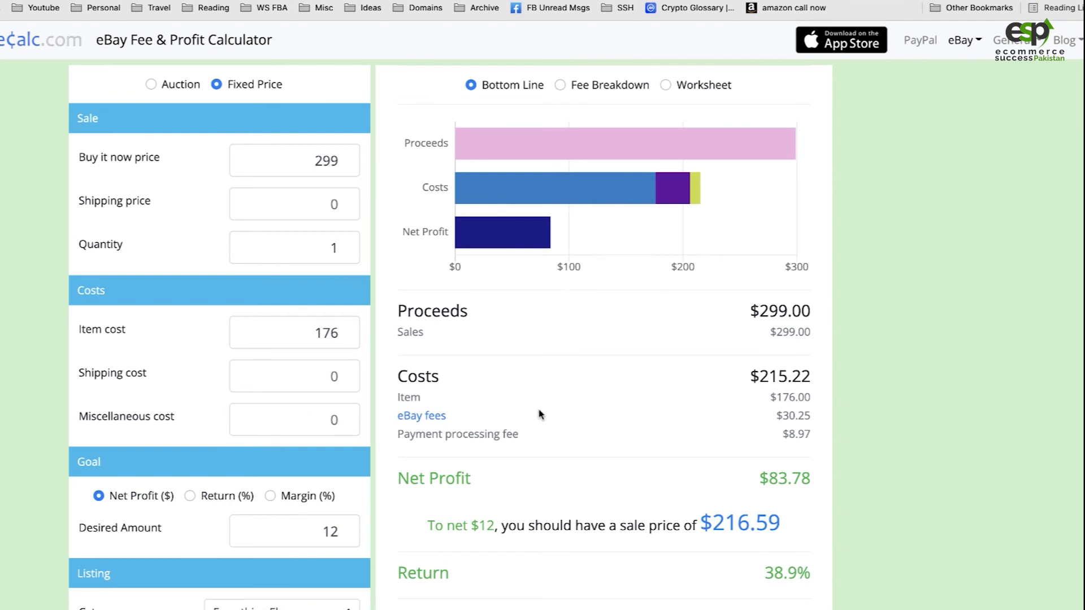
# Set the desired net profit goal to 0 and review the costs and net profit of the sale
pyautogui.scroll(-1, 336, 442)
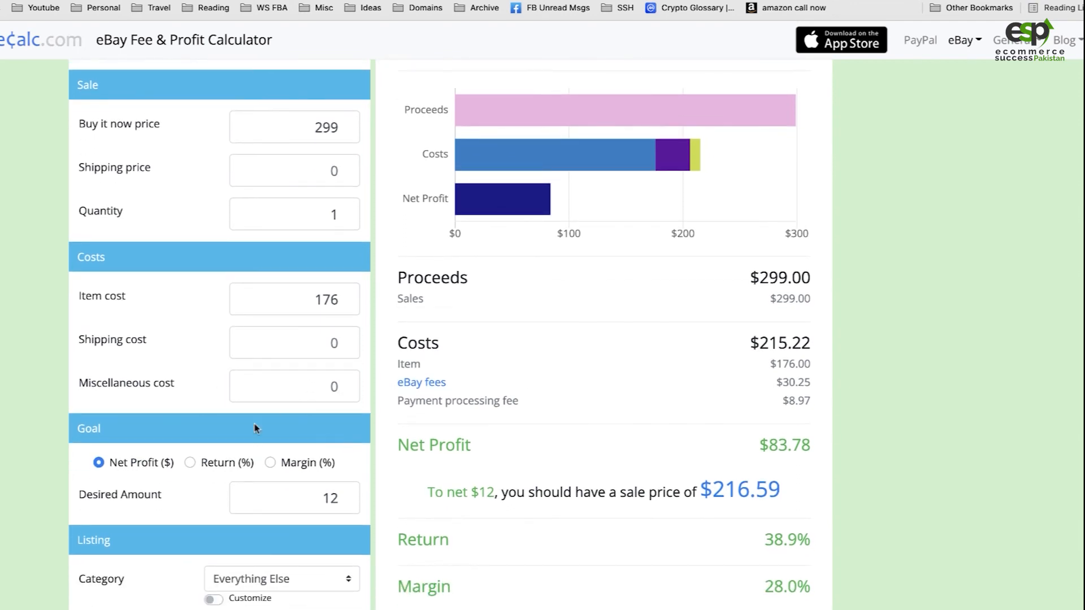
pyautogui.scroll(-1, 273, 483)
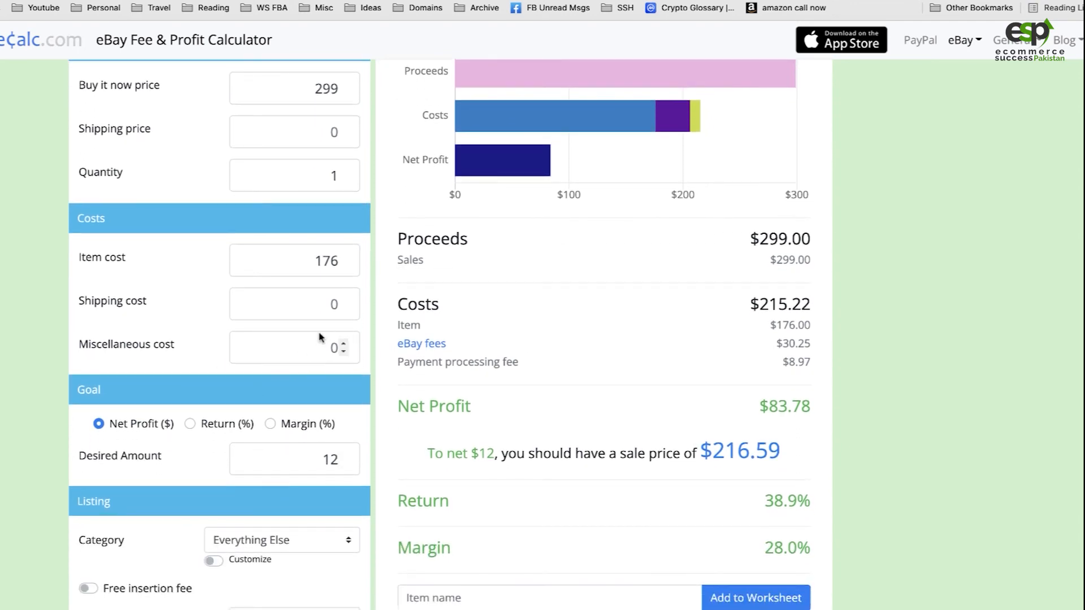
pyautogui.scroll(-1, 309, 380)
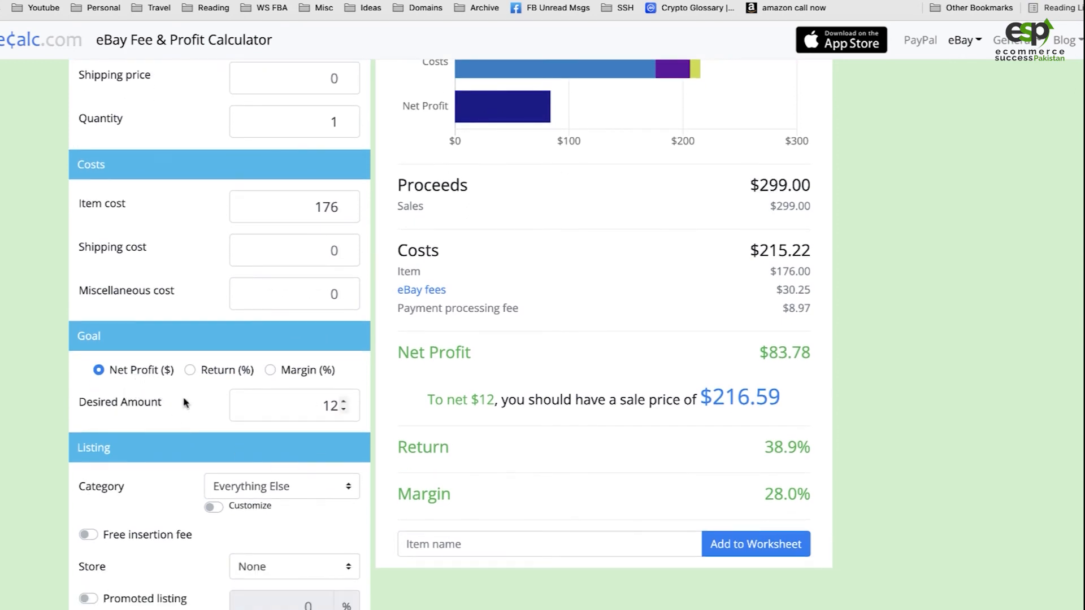
pyautogui.doubleClick(291, 411)
pyautogui.write('0')
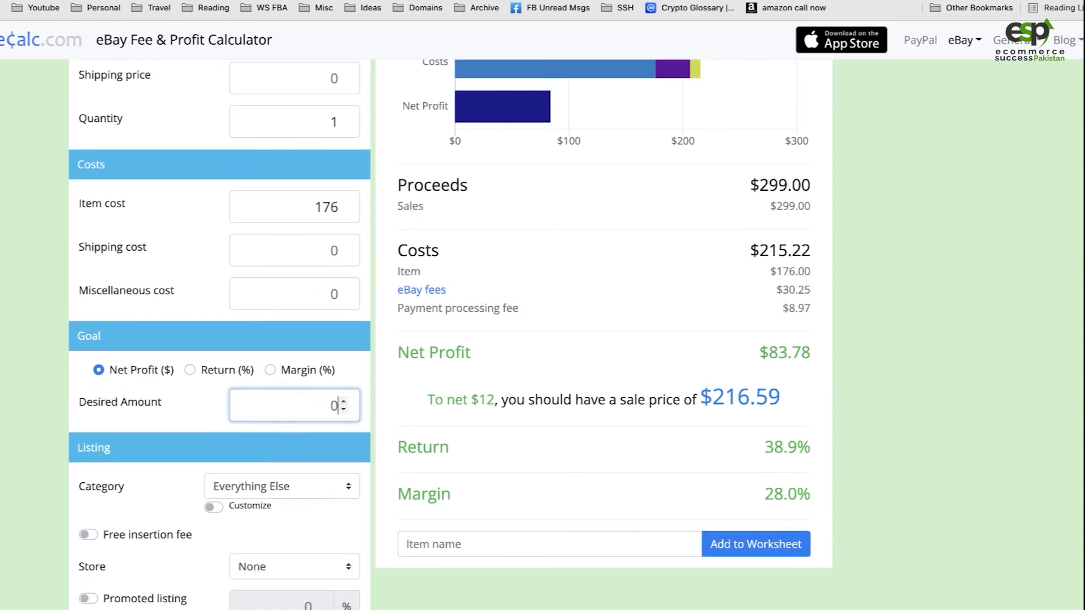
pyautogui.click(53, 425)
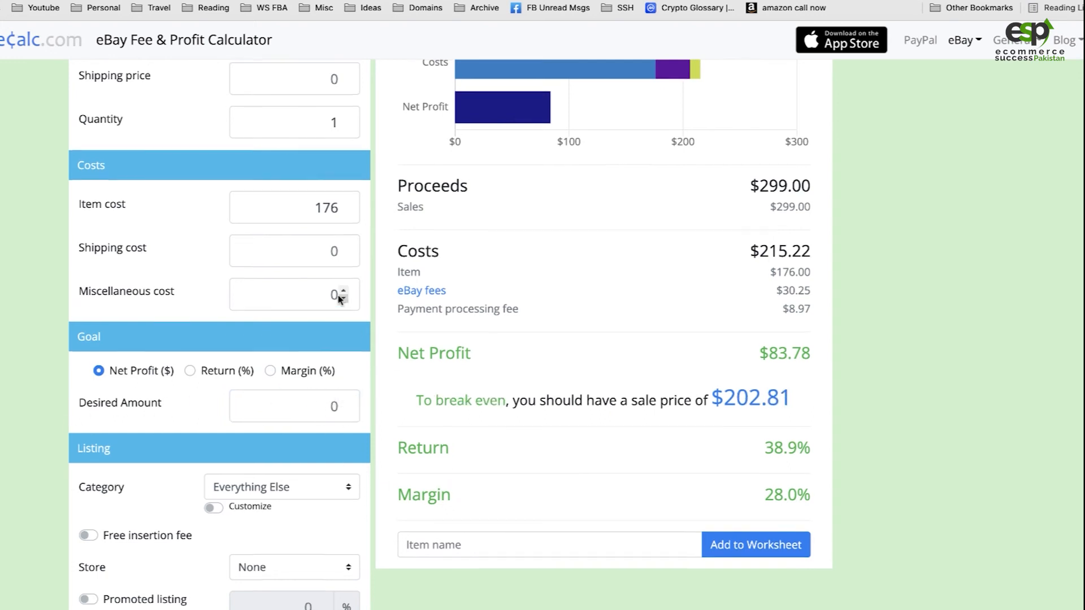
pyautogui.scroll(3, 338, 266)
pyautogui.scroll(-1, 287, 421)
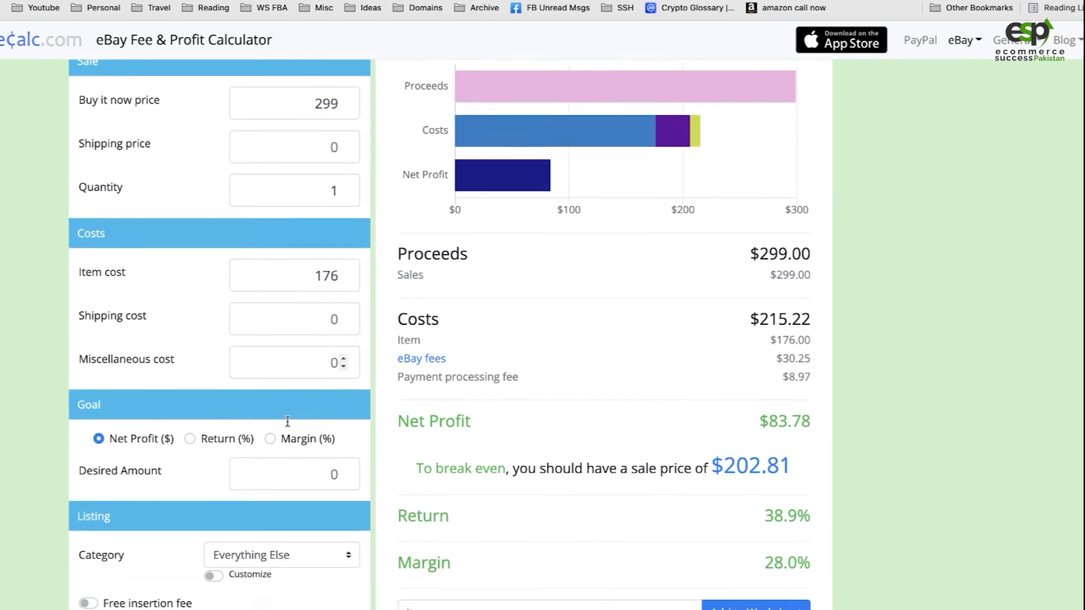
pyautogui.scroll(-1, 288, 421)
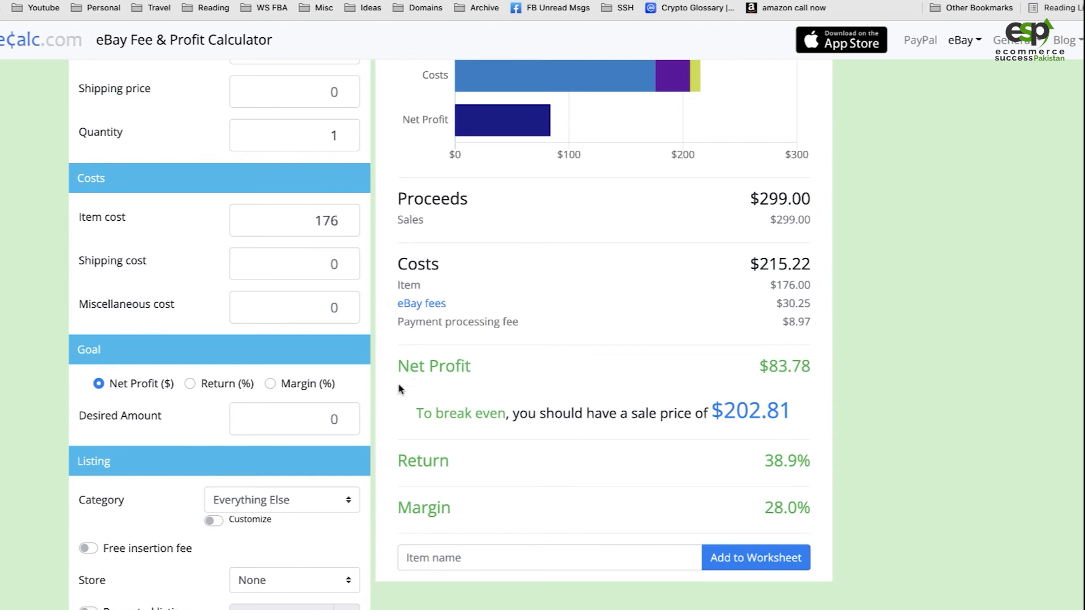
pyautogui.scroll(1, 399, 389)
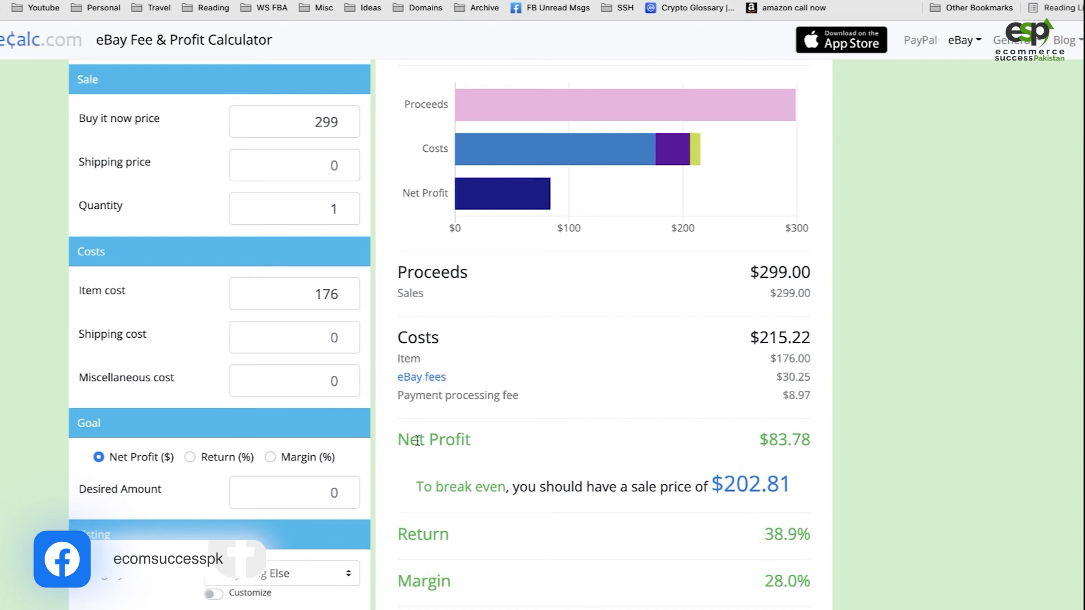
pyautogui.moveTo(426, 441); pyautogui.dragTo(511, 447)
pyautogui.moveTo(778, 442); pyautogui.dragTo(785, 444)
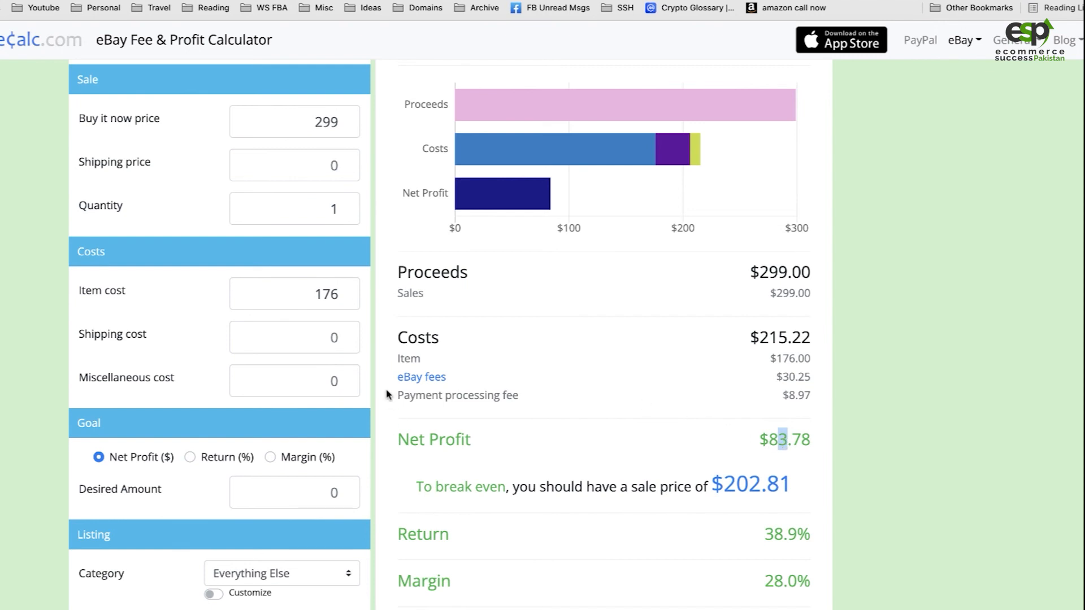
# Apply the calculator's suggested break-even sale price of 202.81 as the buy it now price
pyautogui.doubleClick(335, 115)
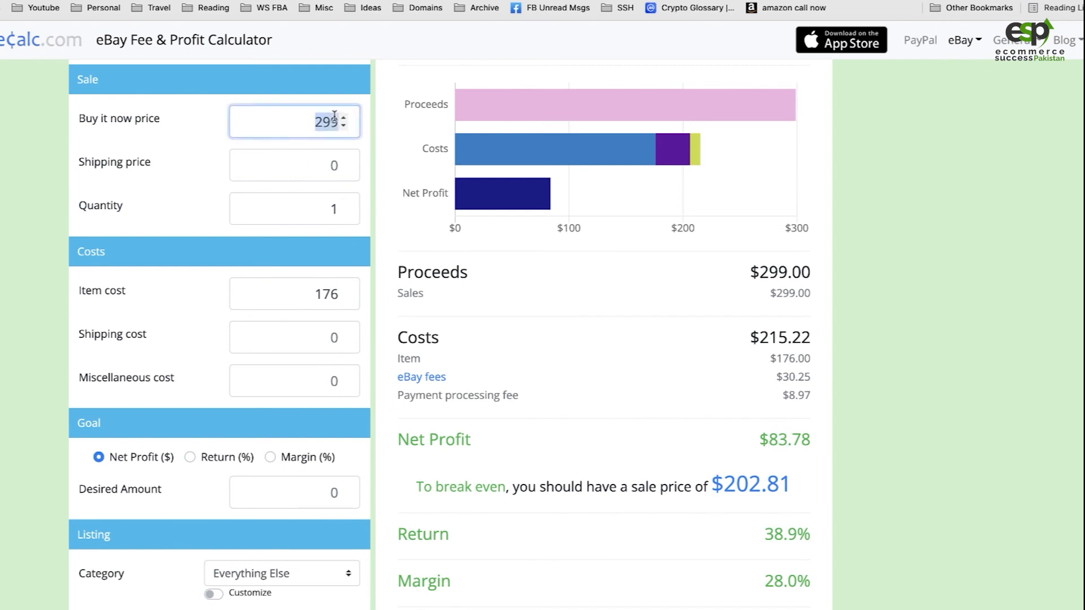
pyautogui.press('Right')
pyautogui.click(750, 487)
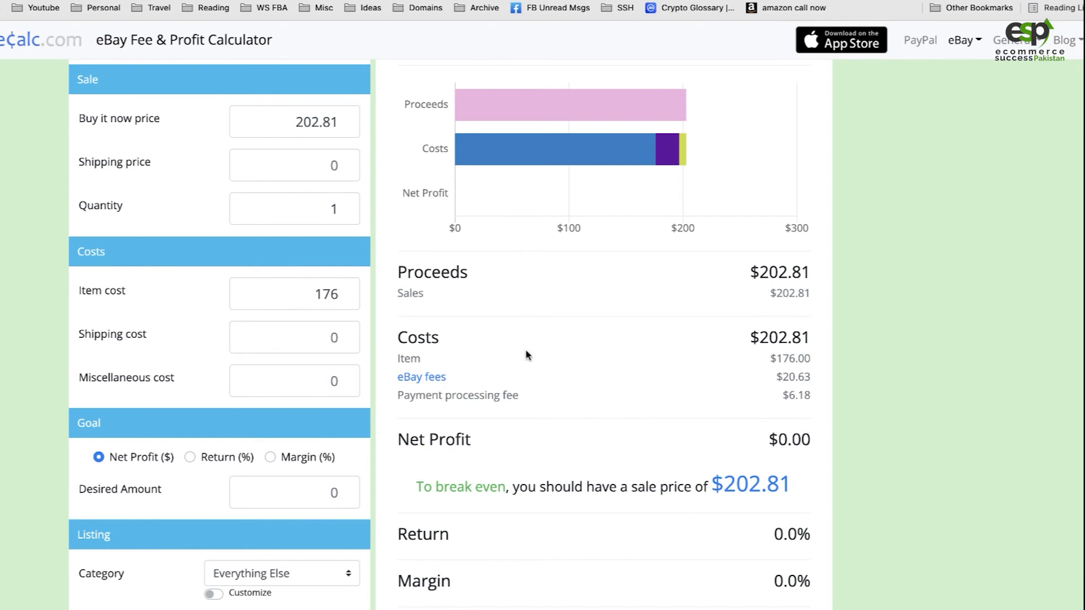
# Set the buy it now price to 249 in the calculator
pyautogui.doubleClick(309, 121)
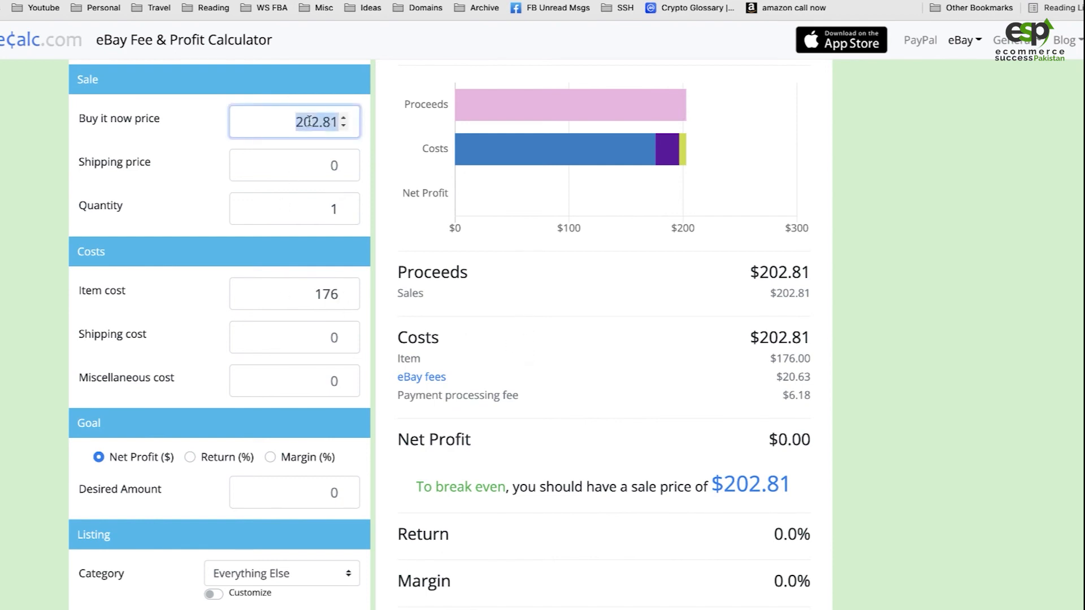
pyautogui.write('249')
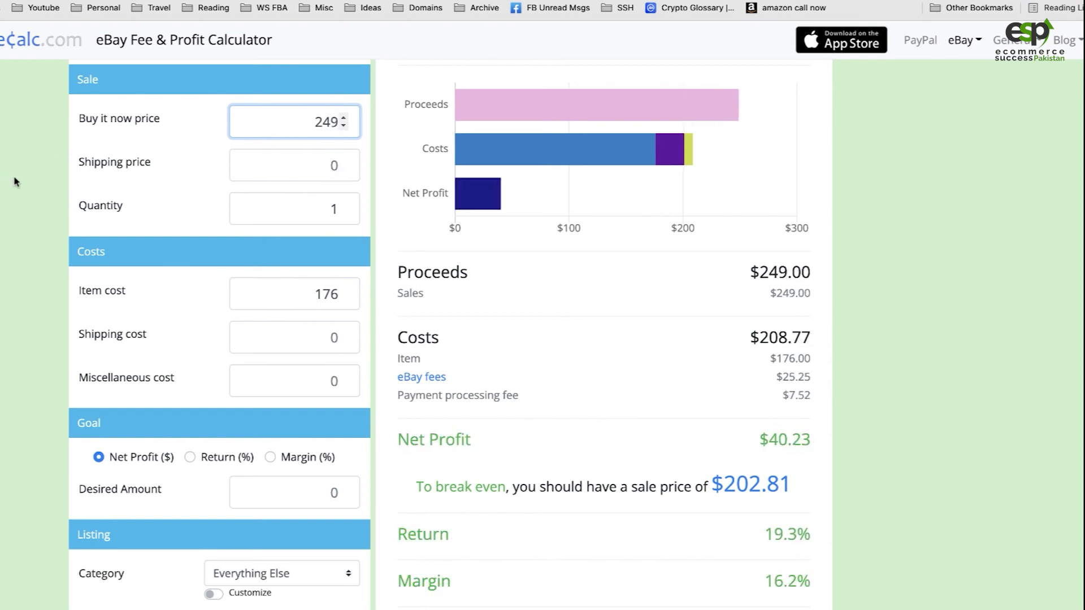
pyautogui.click(60, 282)
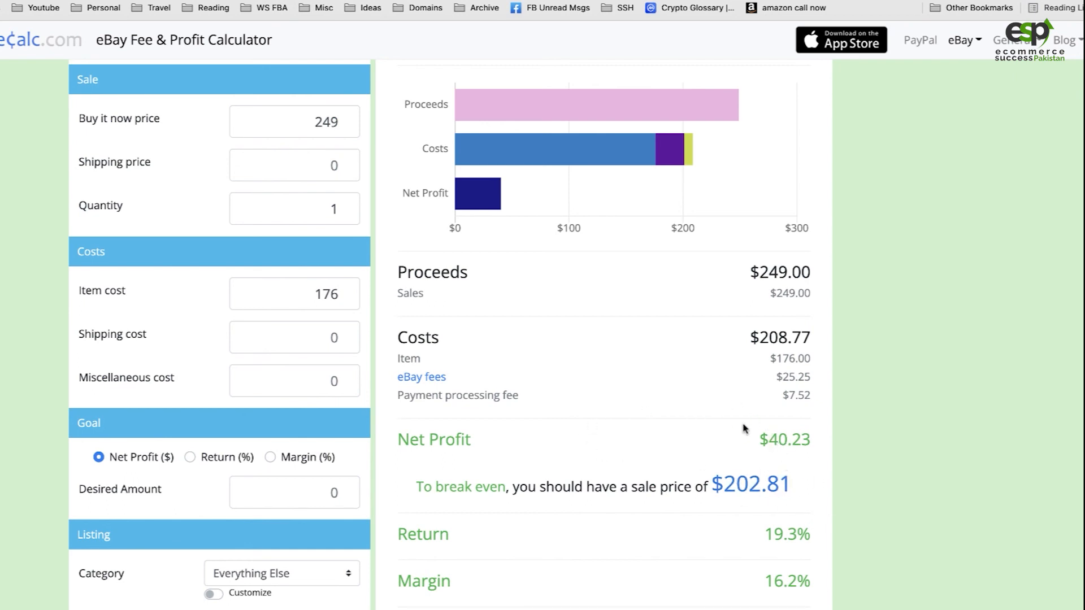
# Enable the promoted listing option in the calculator and set its rate to 6.2%
pyautogui.scroll(-5, 339, 475)
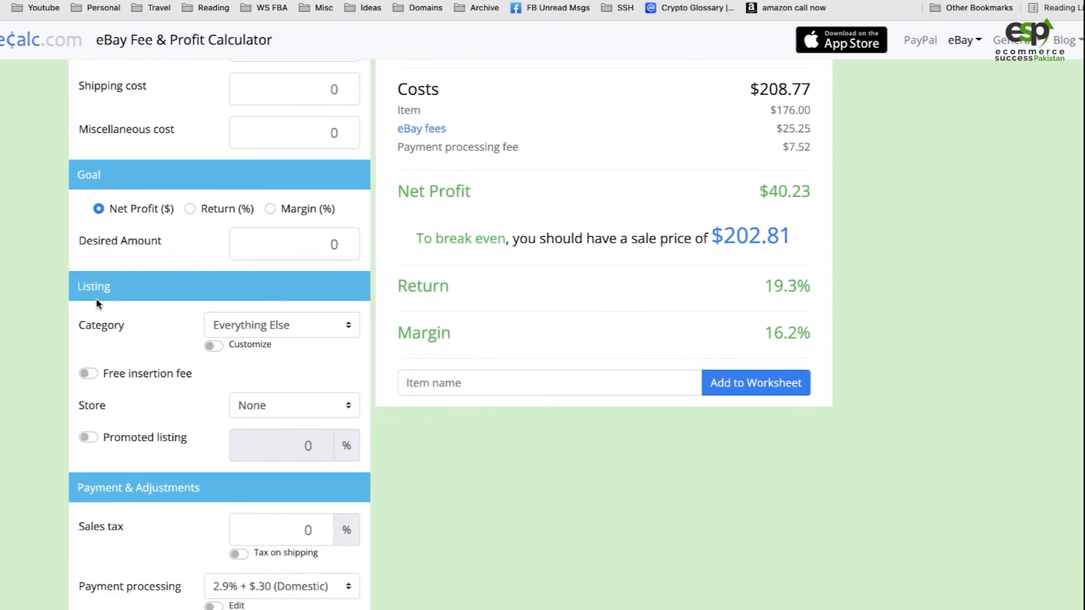
pyautogui.scroll(-1, 289, 453)
pyautogui.scroll(-2, 290, 453)
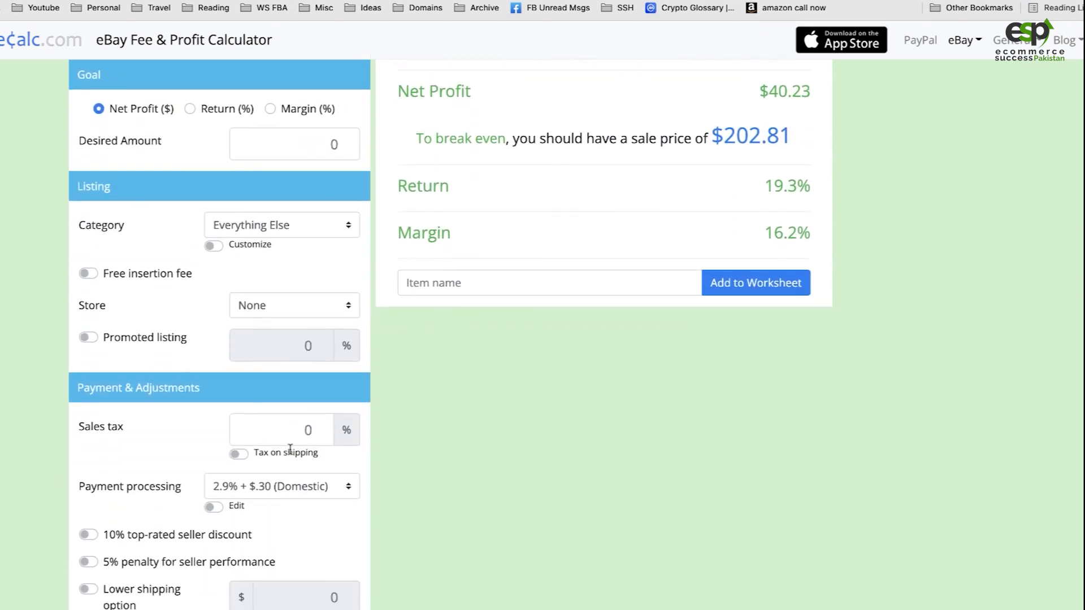
pyautogui.click(85, 336)
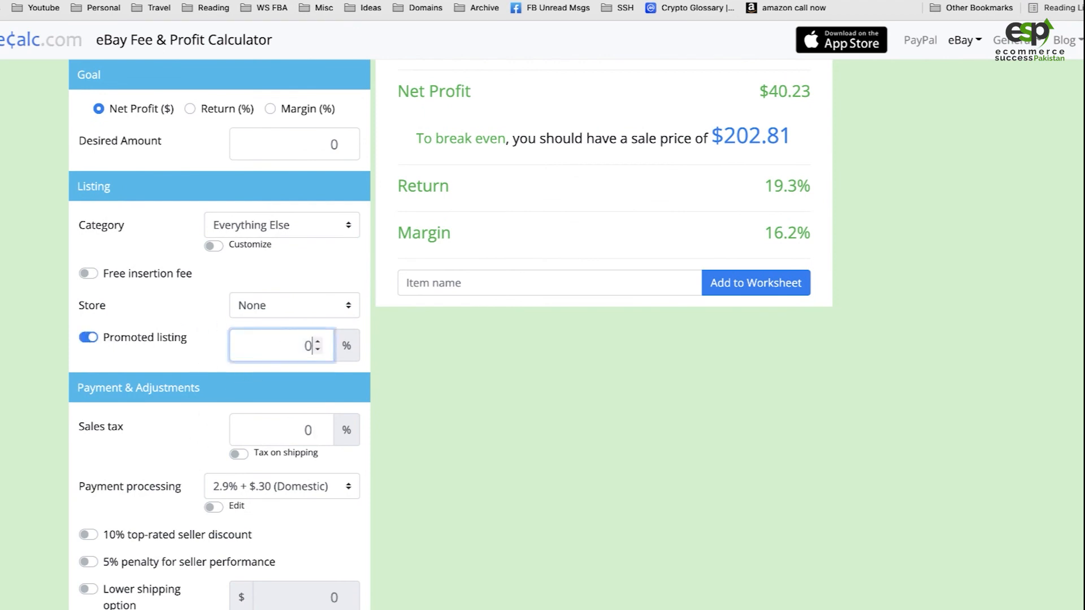
pyautogui.write('6.2')
pyautogui.click(541, 485)
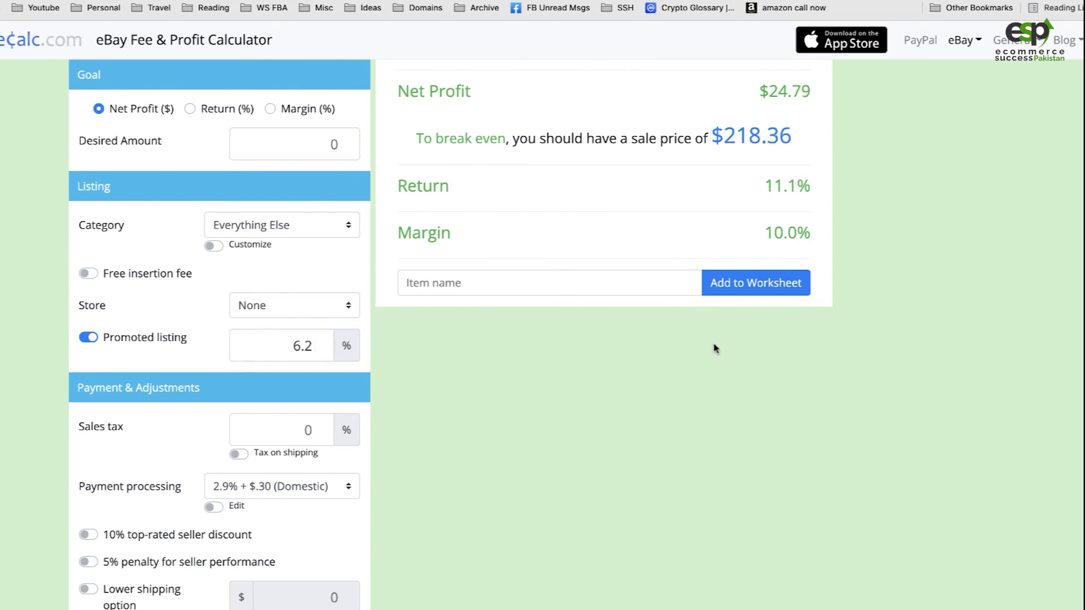
# Switch to the eBay listing form and check the promoted listing ad rate against the calculator's rate
pyautogui.click(226, 1)
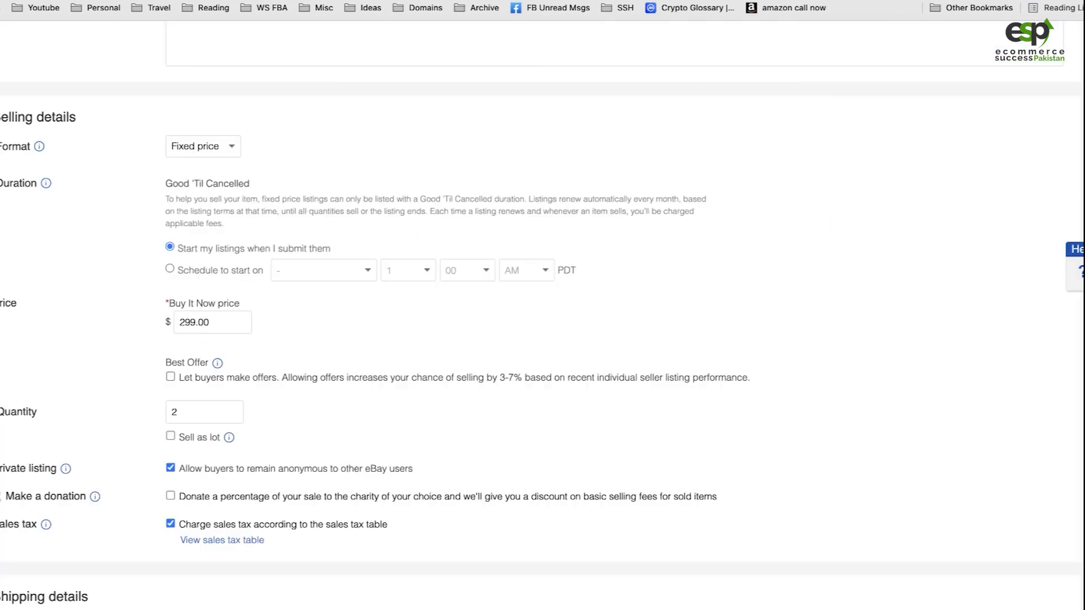
pyautogui.scroll(-5, 398, 412)
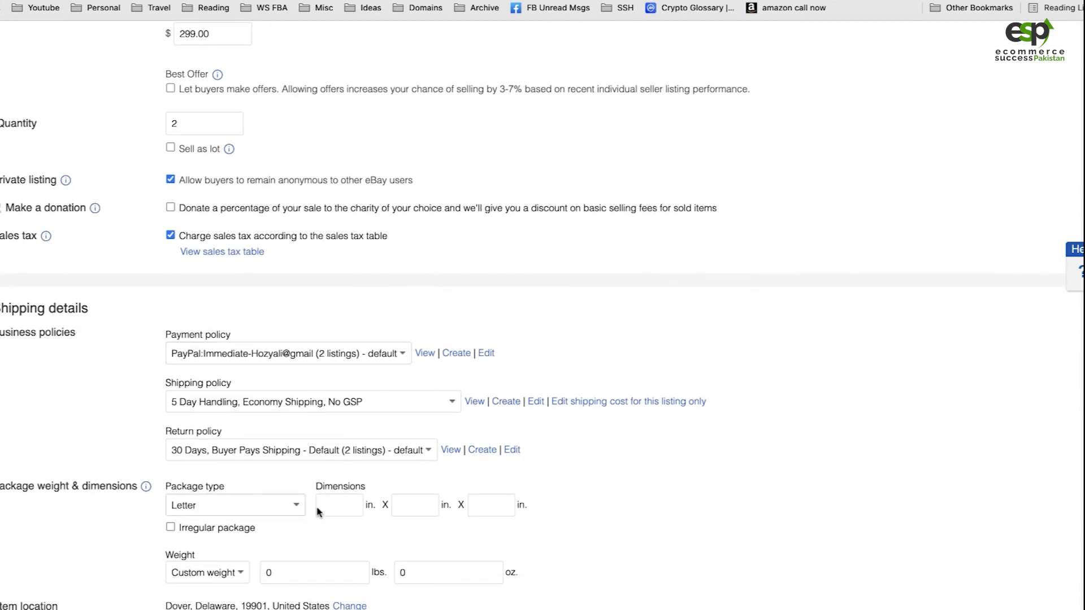
pyautogui.scroll(4, 319, 512)
pyautogui.scroll(-10, 318, 513)
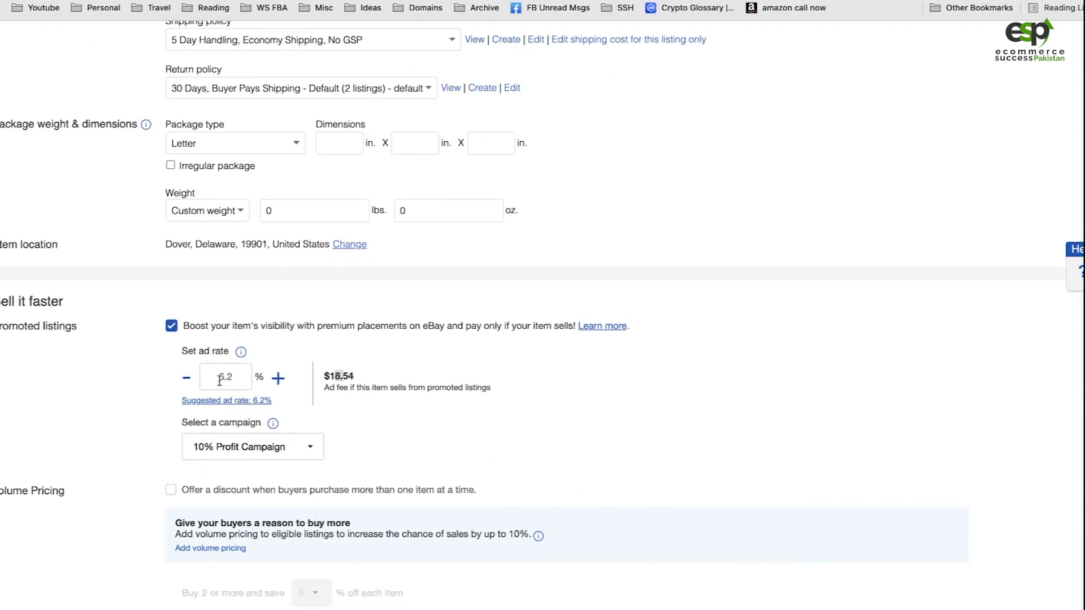
pyautogui.moveTo(220, 377); pyautogui.dragTo(233, 377)
# Return to the fee calculator, set the store type to Starter, and check the net profit
pyautogui.click(969, 1)
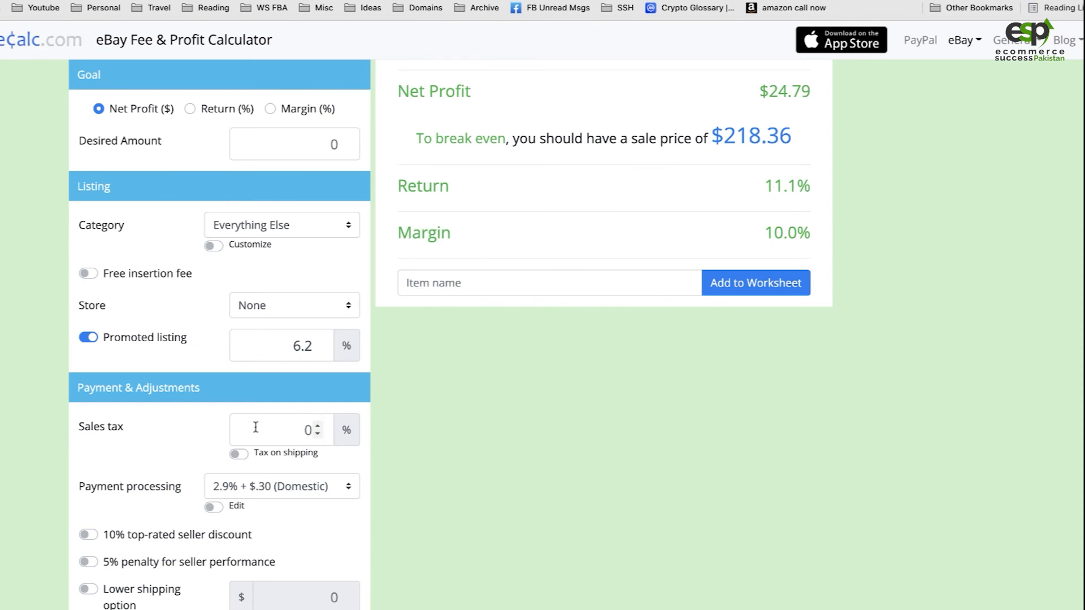
pyautogui.click(298, 308)
pyautogui.click(249, 325)
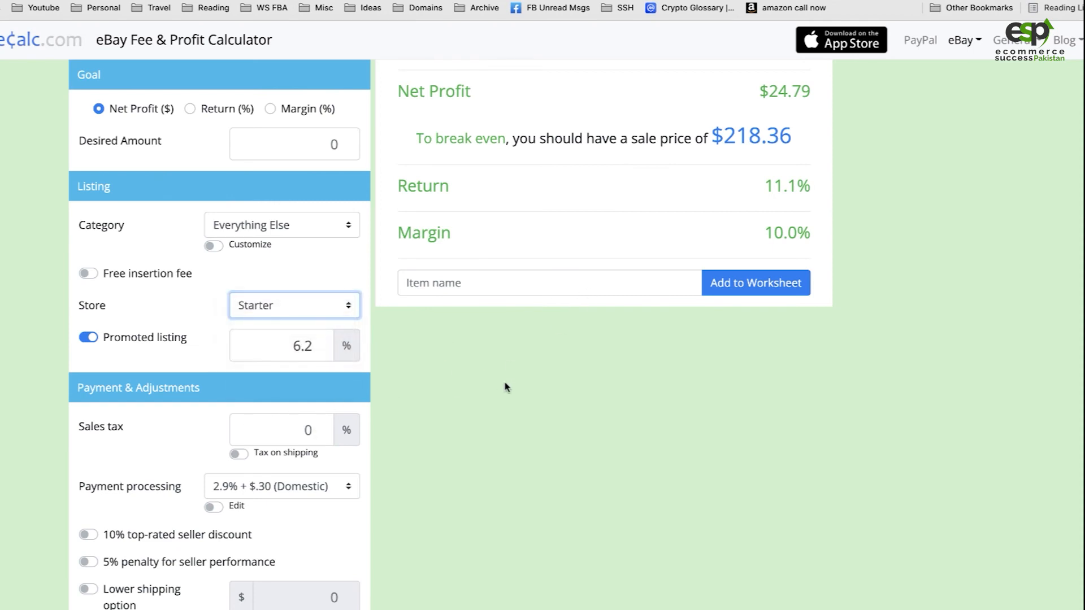
pyautogui.click(517, 410)
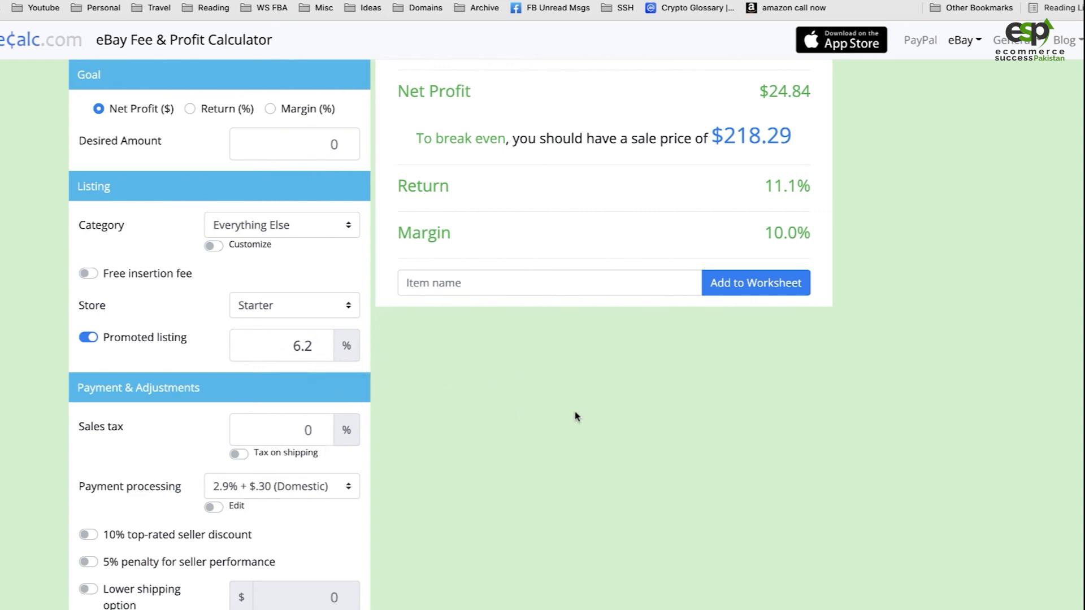
pyautogui.scroll(1, 575, 416)
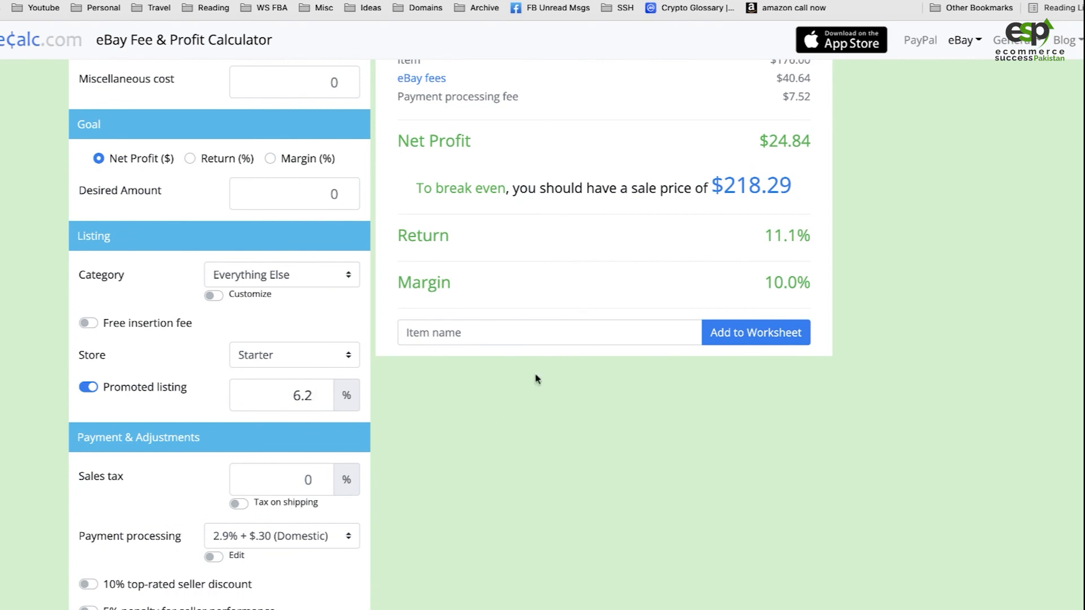
pyautogui.scroll(3, 537, 379)
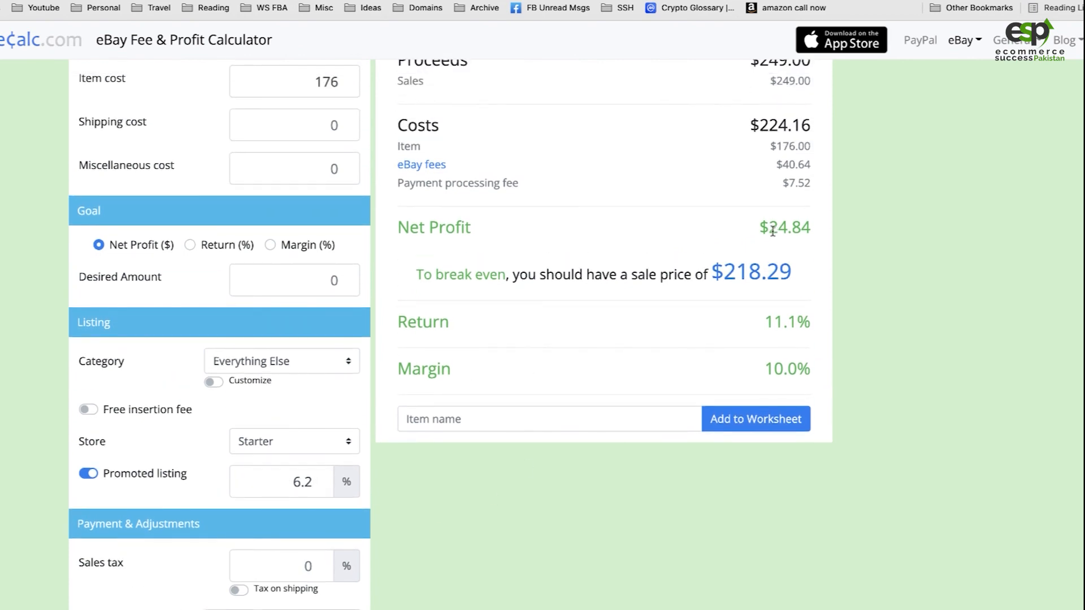
pyautogui.moveTo(772, 230); pyautogui.dragTo(792, 231)
# Switch to the eBay listing form, review the listing details and promoted listing settings, and submit the storage bench listing
pyautogui.click(848, 1)
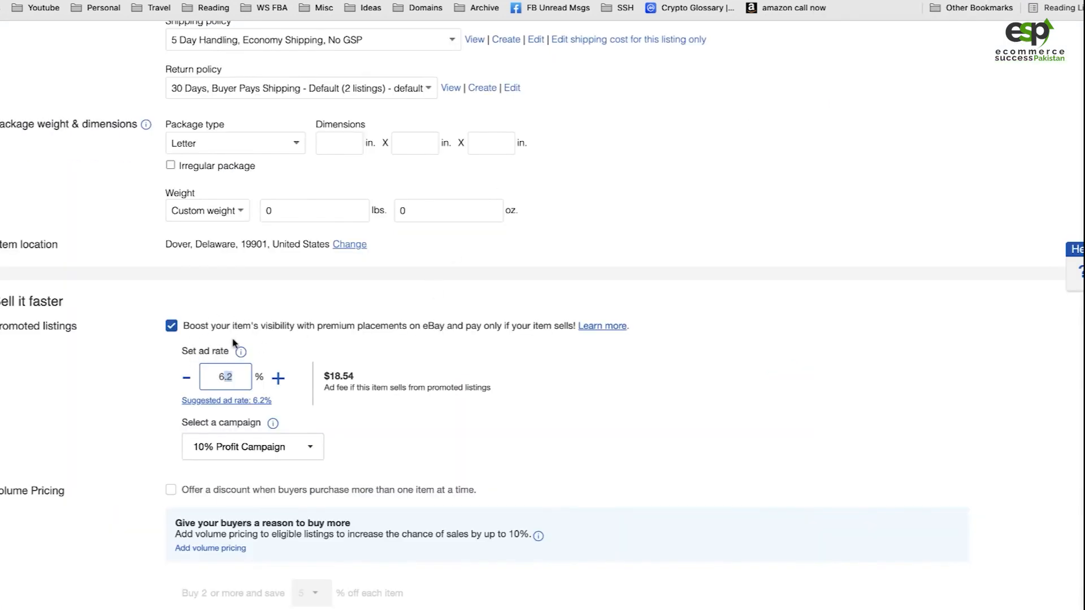
pyautogui.scroll(-4, 238, 345)
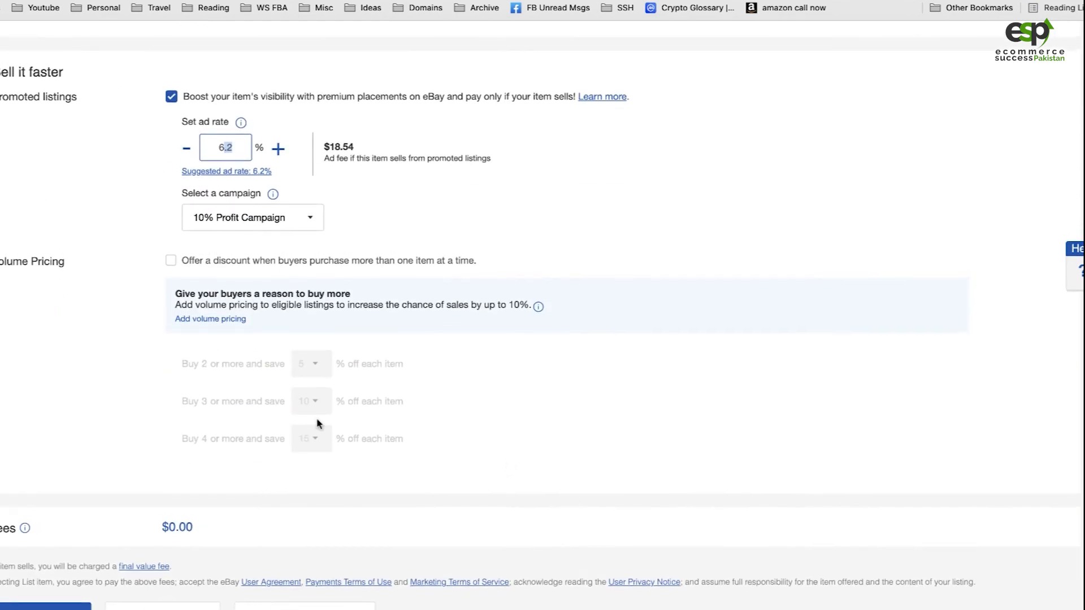
pyautogui.scroll(20, 318, 424)
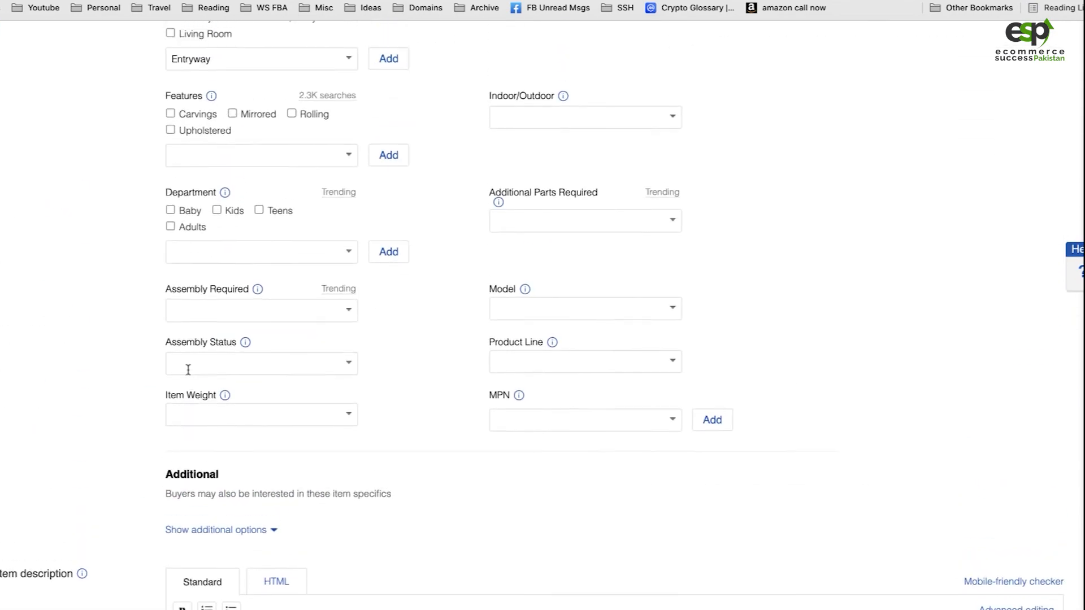
pyautogui.scroll(15, 188, 369)
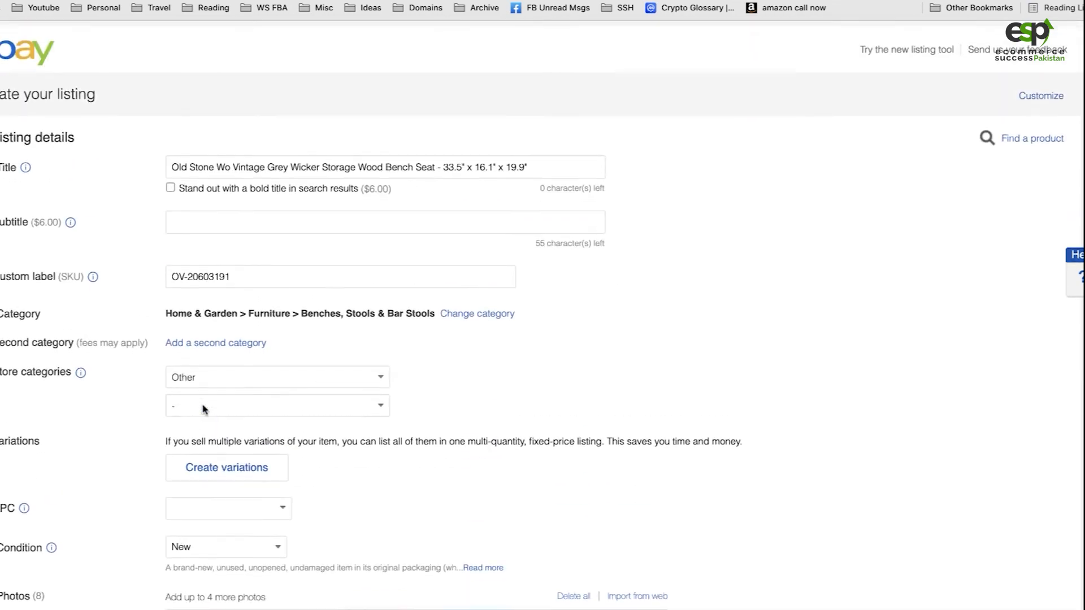
pyautogui.scroll(-20, 260, 421)
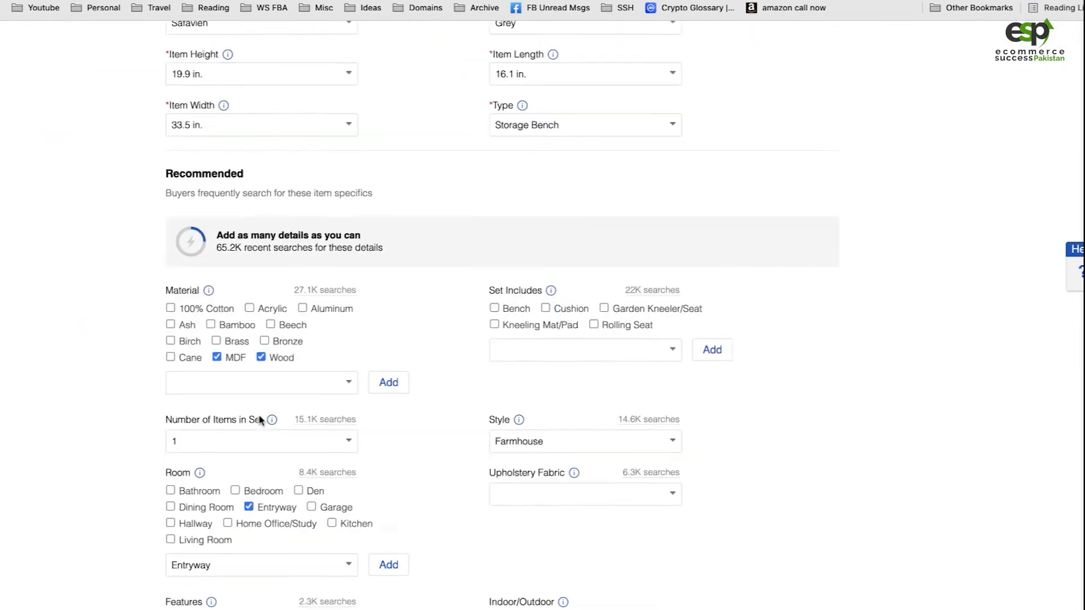
pyautogui.scroll(-5, 141, 485)
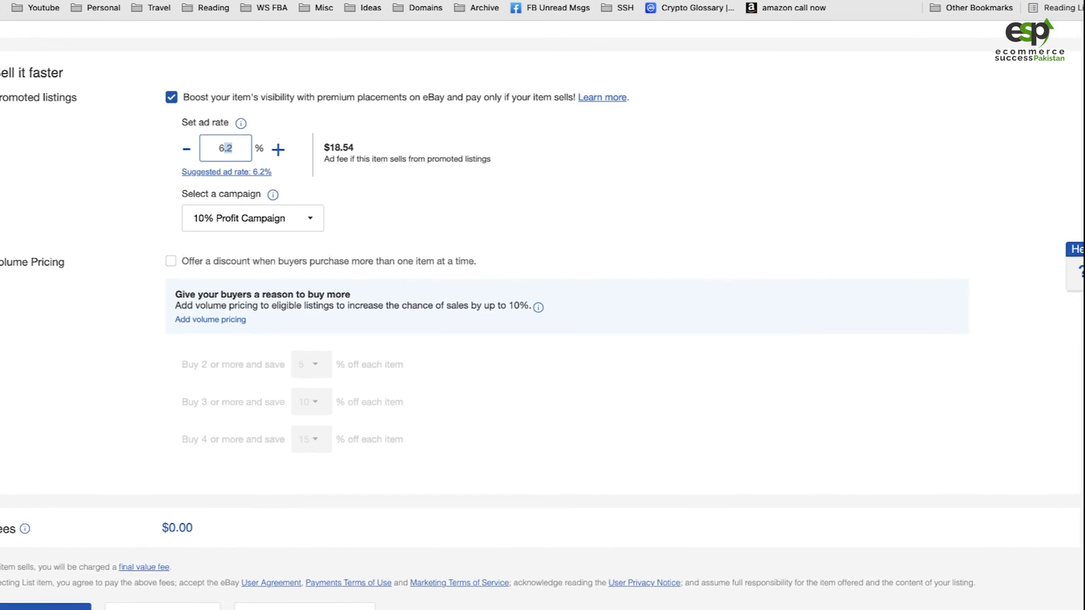
pyautogui.click(45, 608)
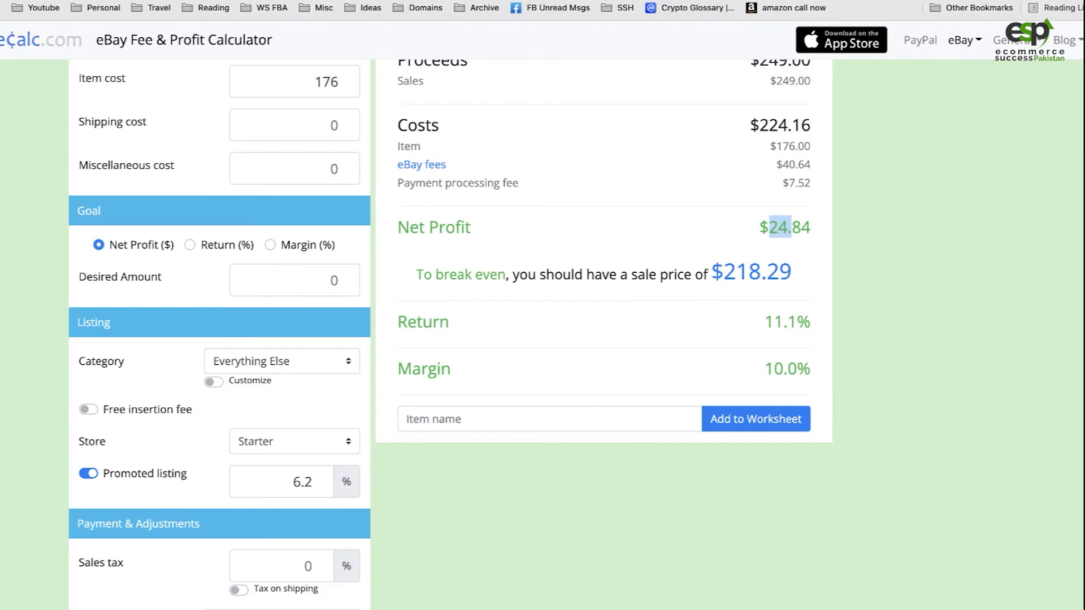
# Look over the calculator's payment adjustments and check the storage bench's product page on Overstock
pyautogui.scroll(-4, 410, 481)
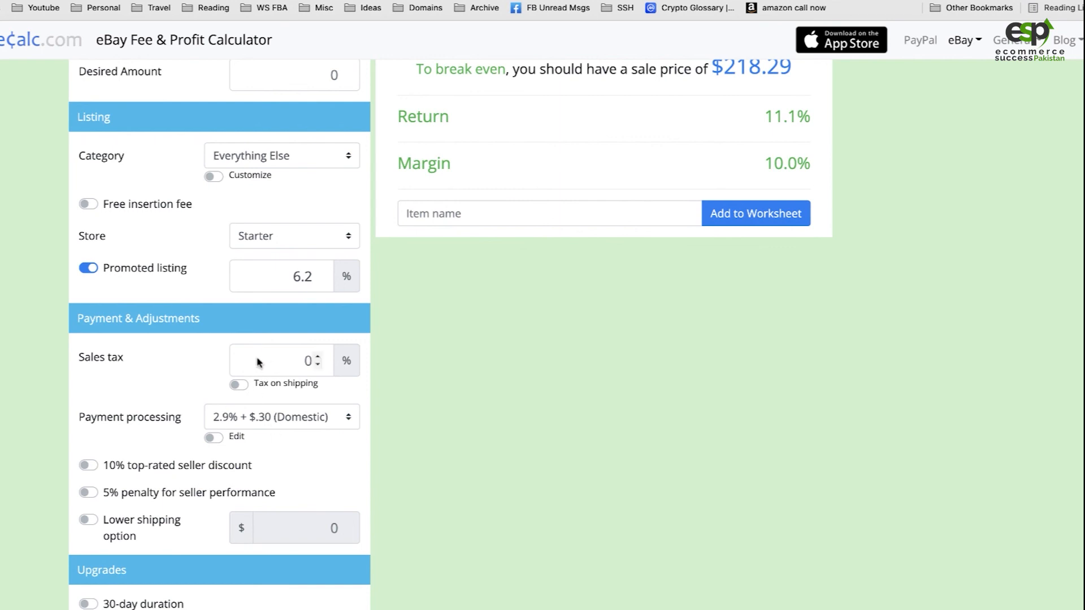
pyautogui.click(871, 1)
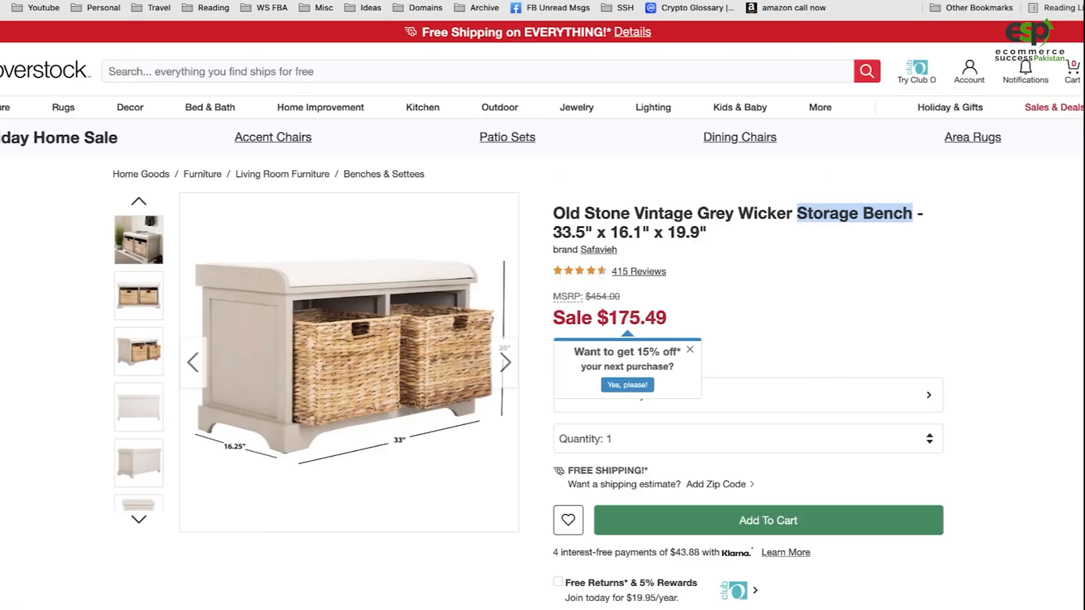
pyautogui.click(715, 246)
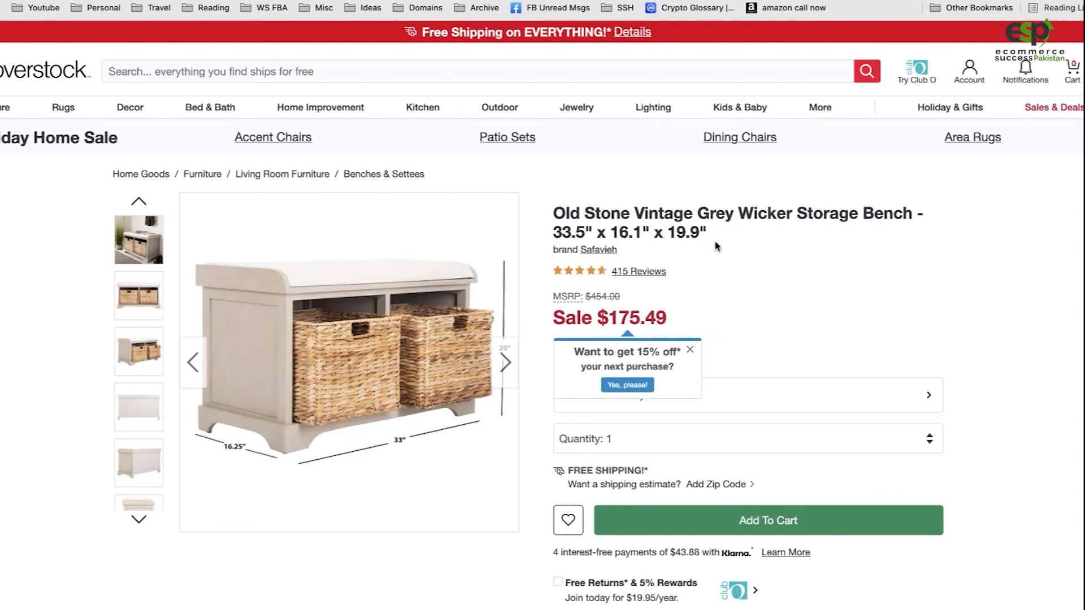
# Return to the fee calculator, set the sales tax to 10%, and check its effect on the net profit
pyautogui.click(955, 1)
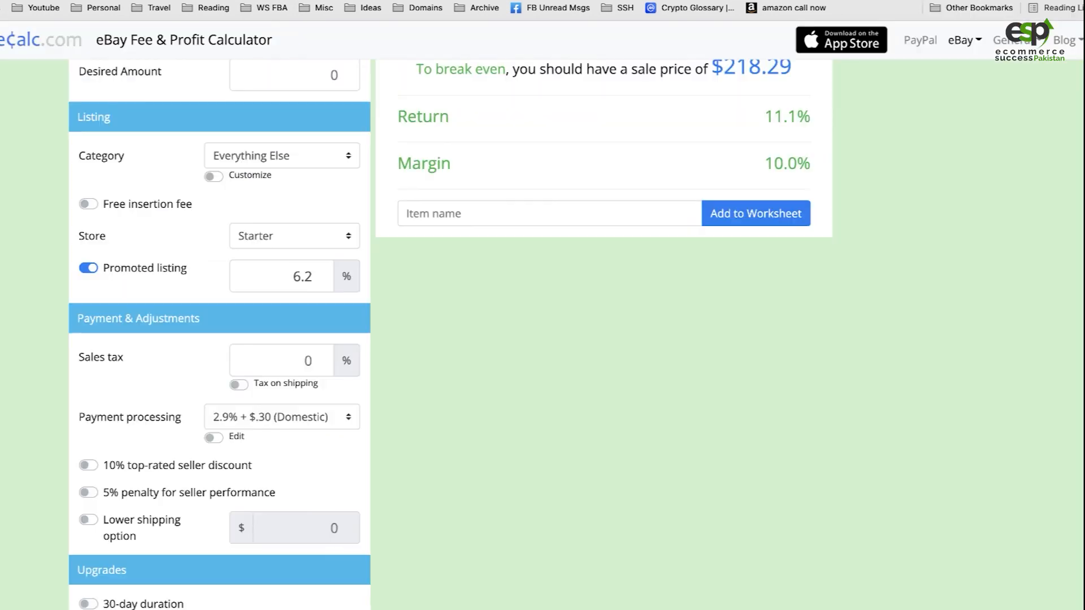
pyautogui.click(294, 360)
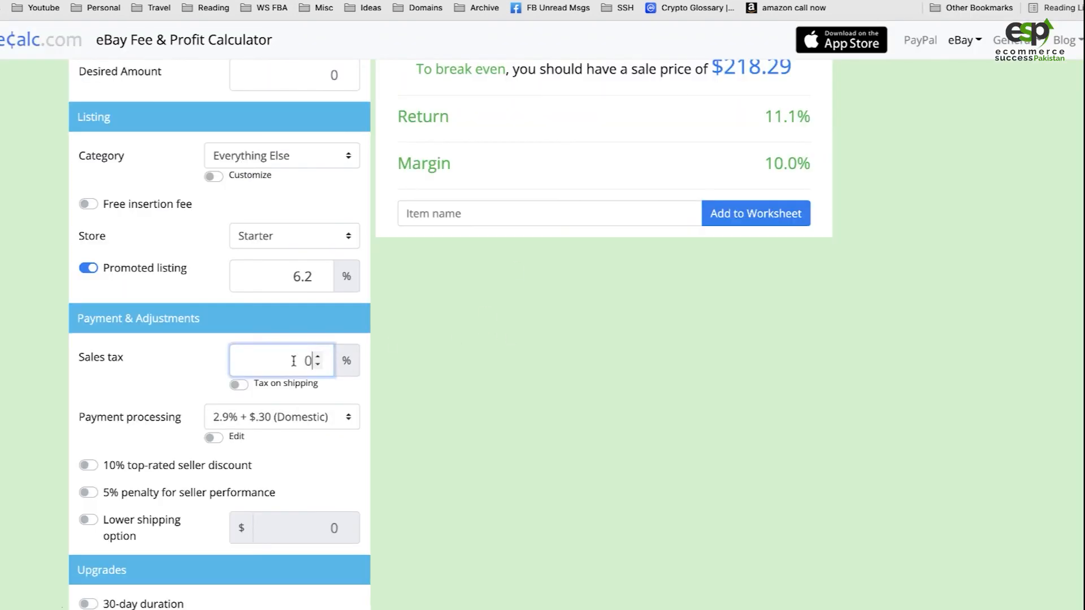
pyautogui.press('BackSpace')
pyautogui.write('1')
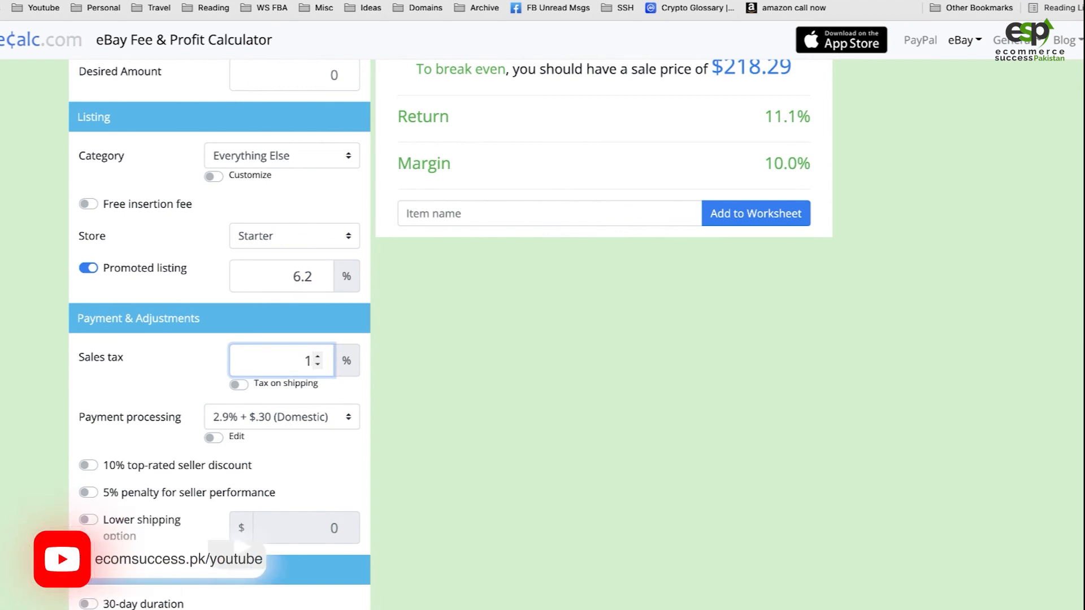
pyautogui.write('0')
pyautogui.click(480, 398)
pyautogui.scroll(2, 481, 397)
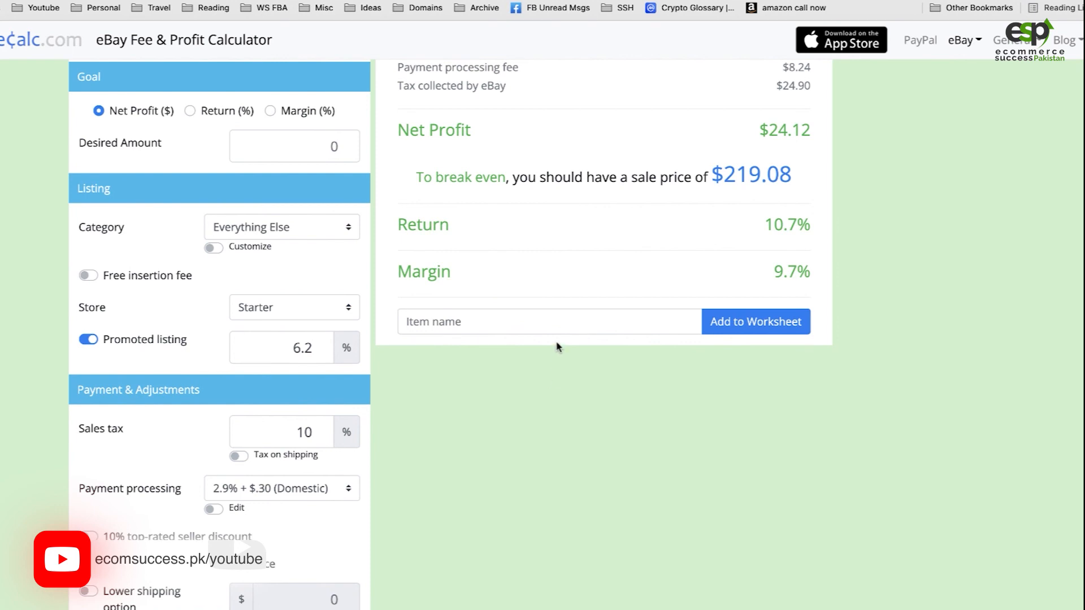
pyautogui.scroll(1, 557, 346)
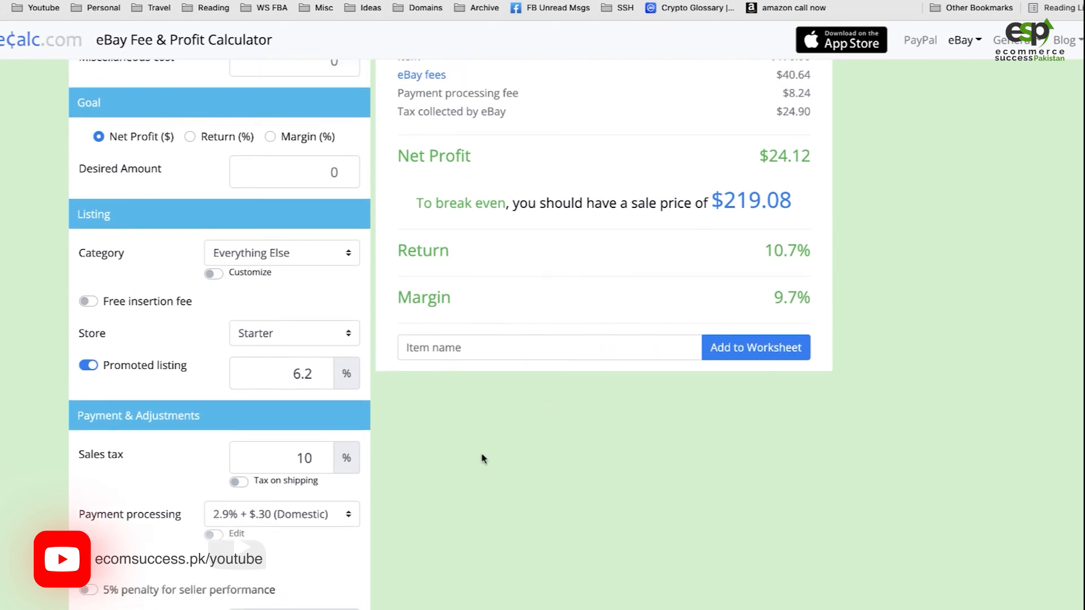
pyautogui.scroll(-2, 441, 537)
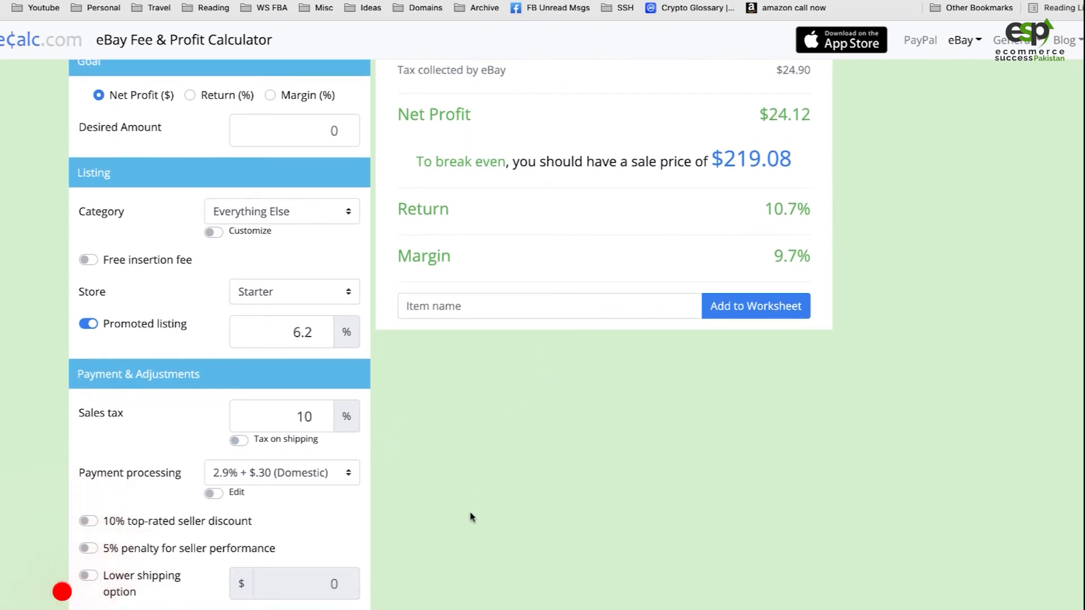
# Reset the sales tax to 0% and review the item cost and profit breakdown in the calculator
pyautogui.doubleClick(308, 416)
pyautogui.write('0')
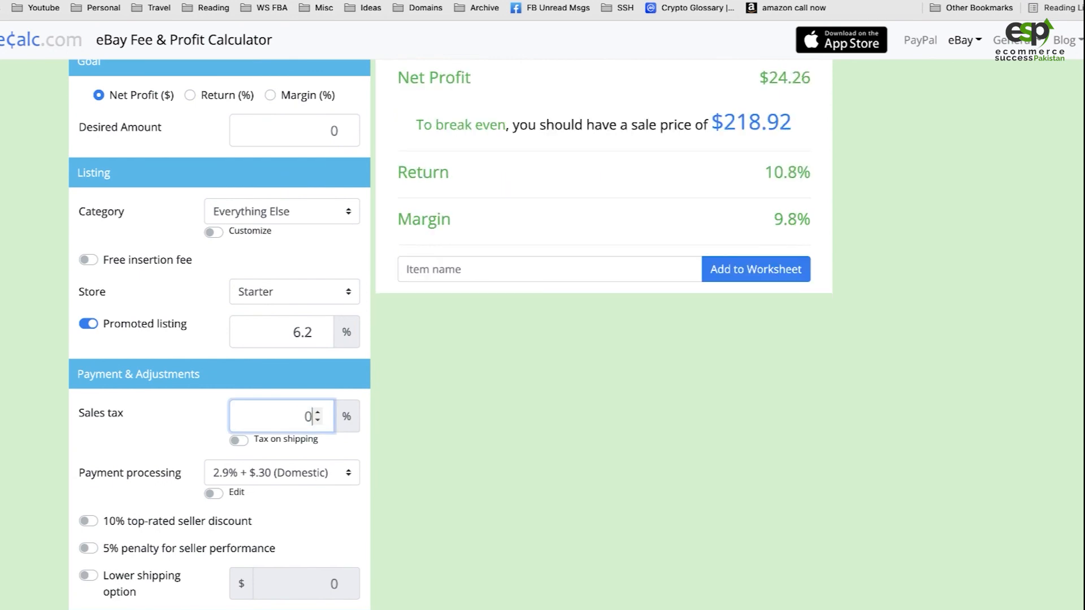
pyautogui.scroll(7, 368, 249)
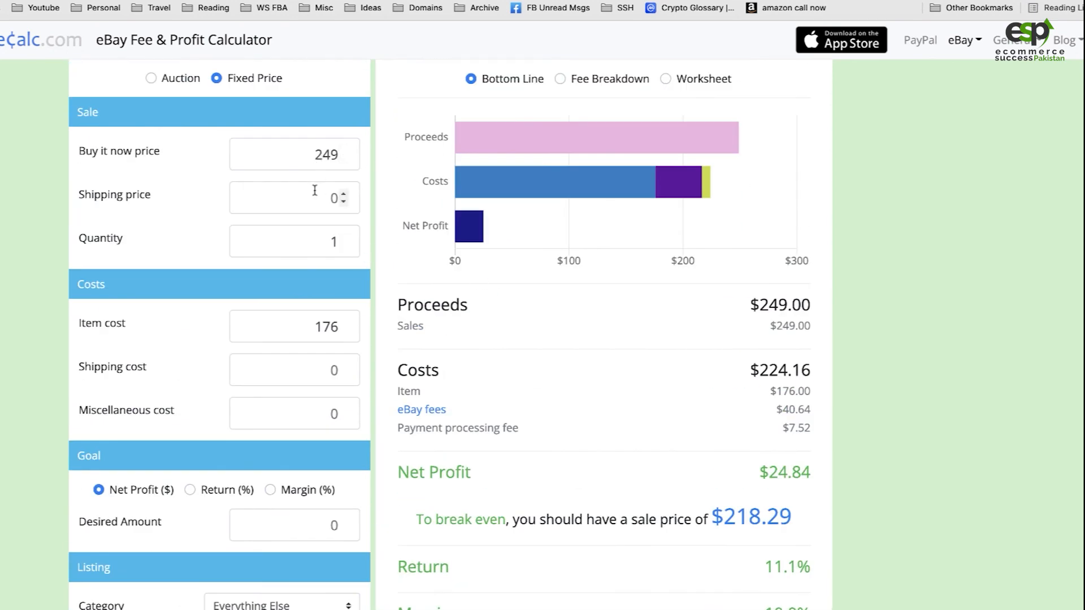
pyautogui.doubleClick(314, 327)
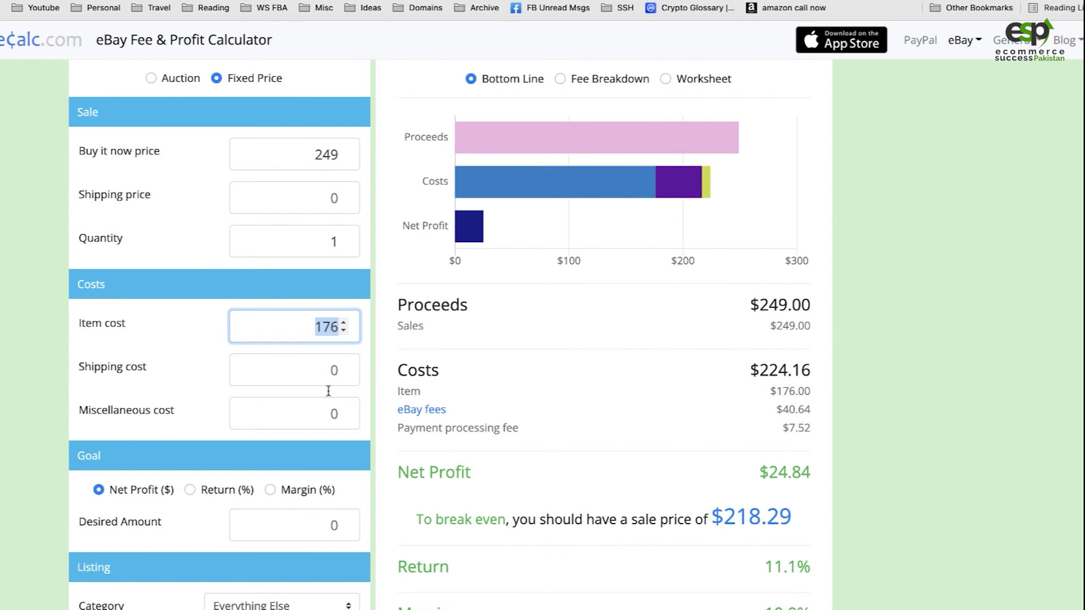
pyautogui.scroll(-12, 360, 467)
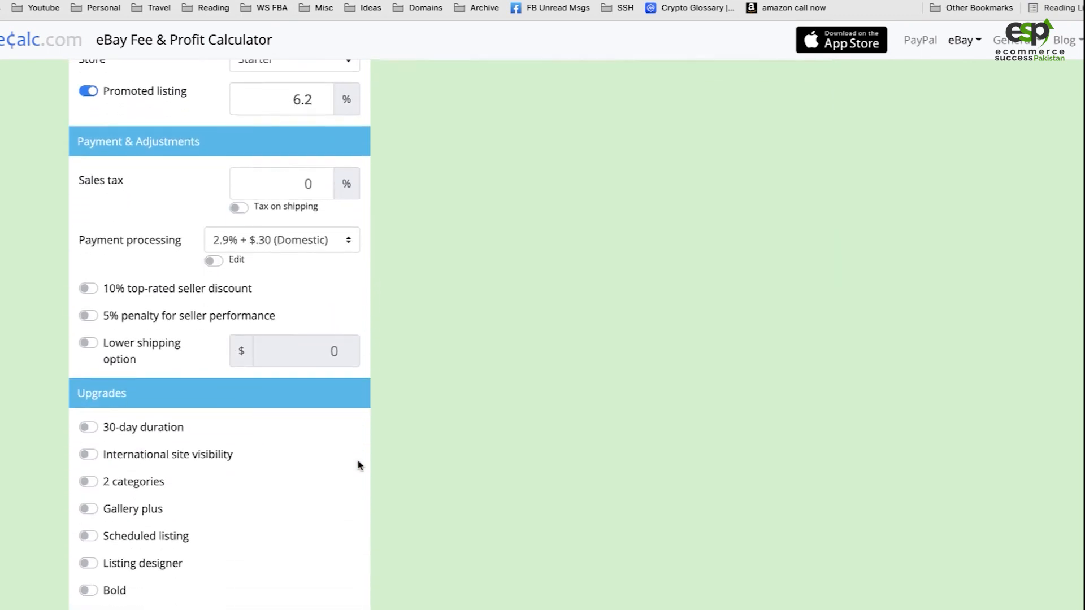
# Switch to the eBay listing confirmation and open the newly published storage bench listing
pyautogui.scroll(1, 359, 466)
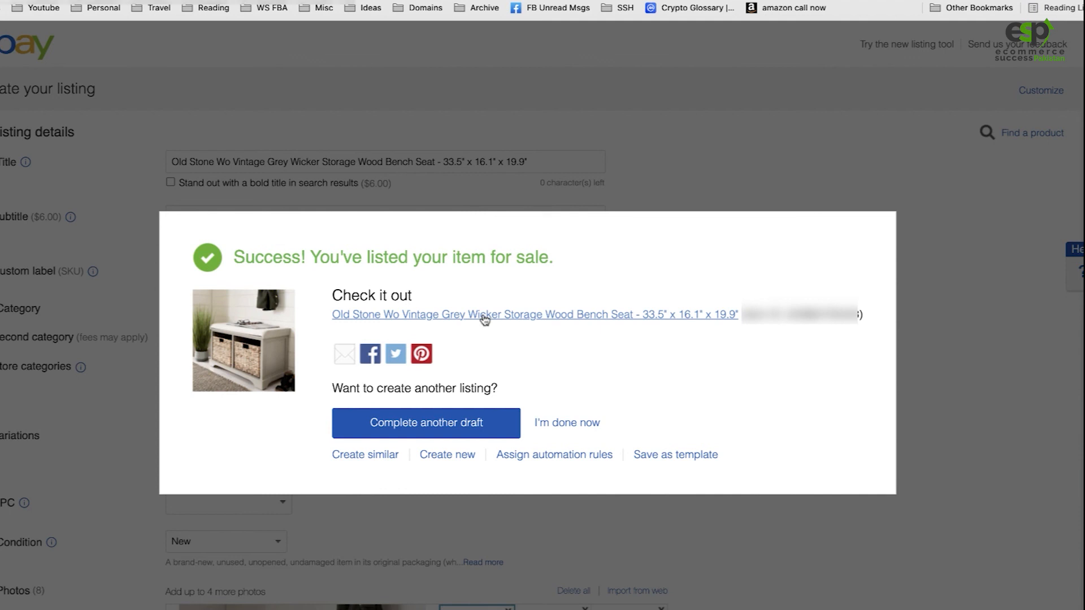
pyautogui.click(483, 316)
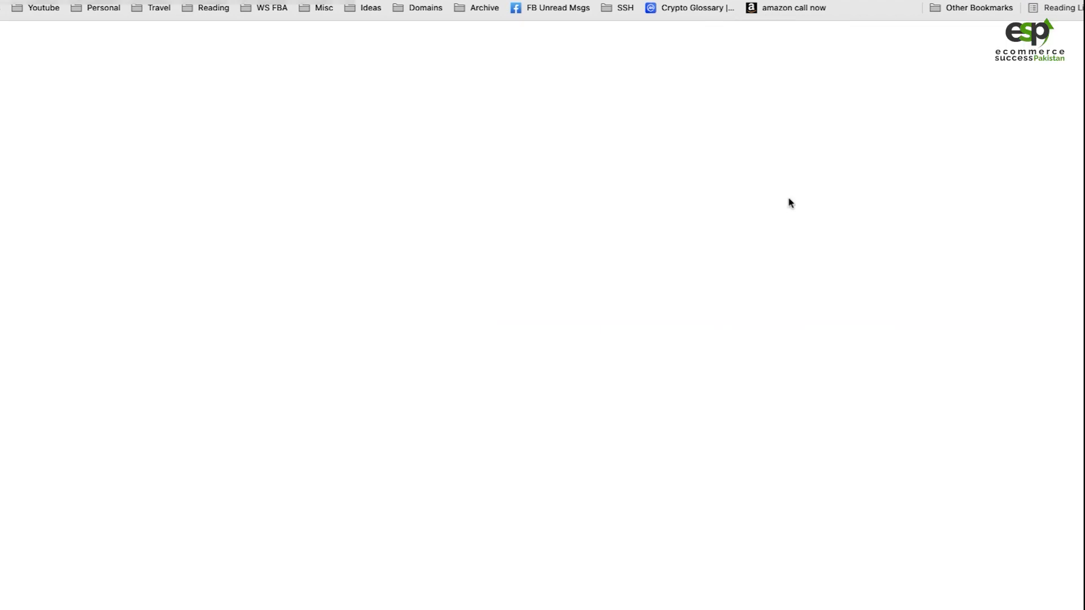